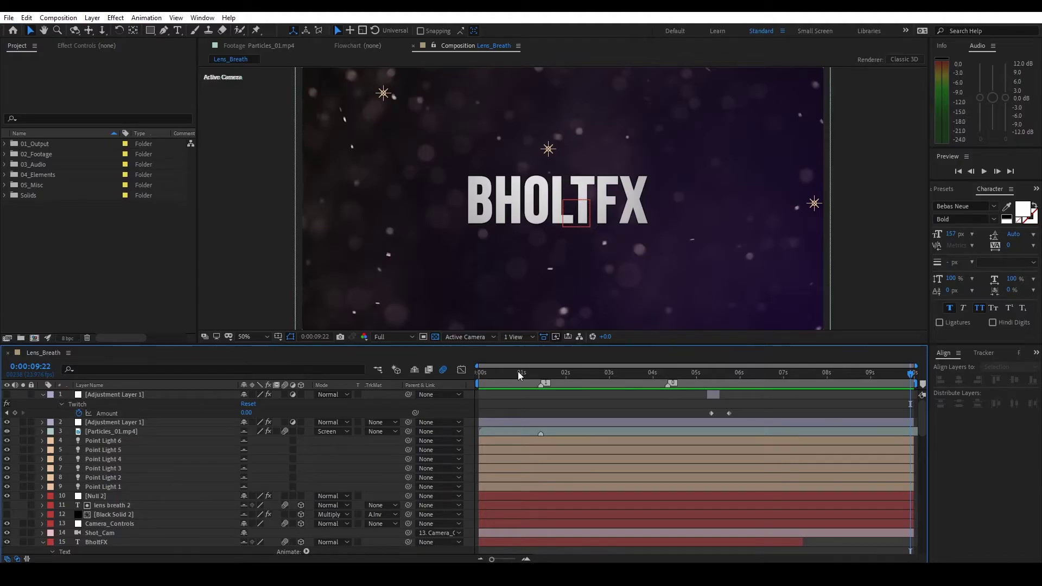
Create a new empty 1920×1080, 23.976 fps, 5-second composition named Depth
{"action": "key", "text": "space"}
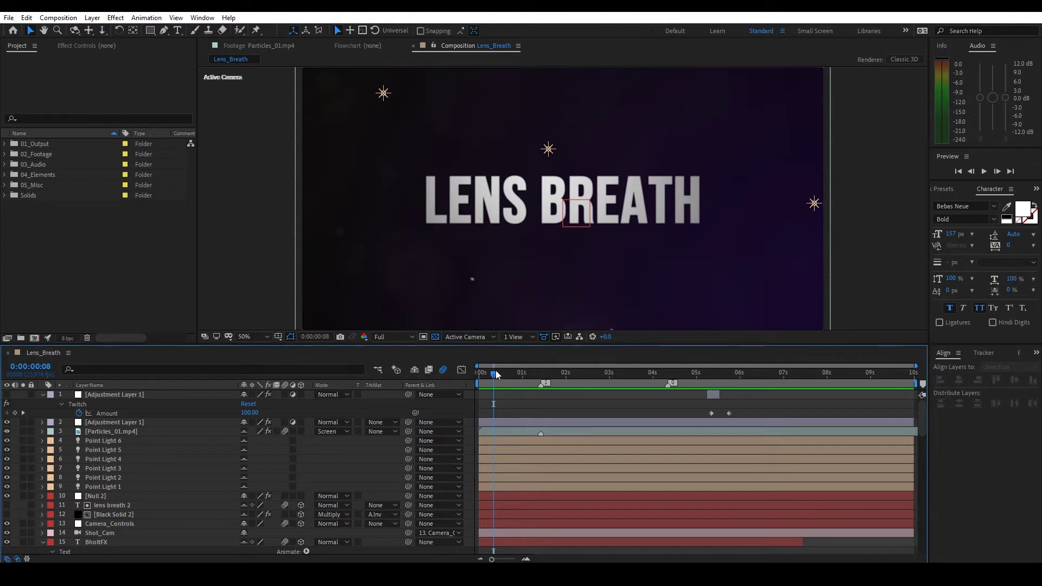
{"action": "left_click_drag", "start_coordinate": [495, 374], "coordinate": [526, 374]}
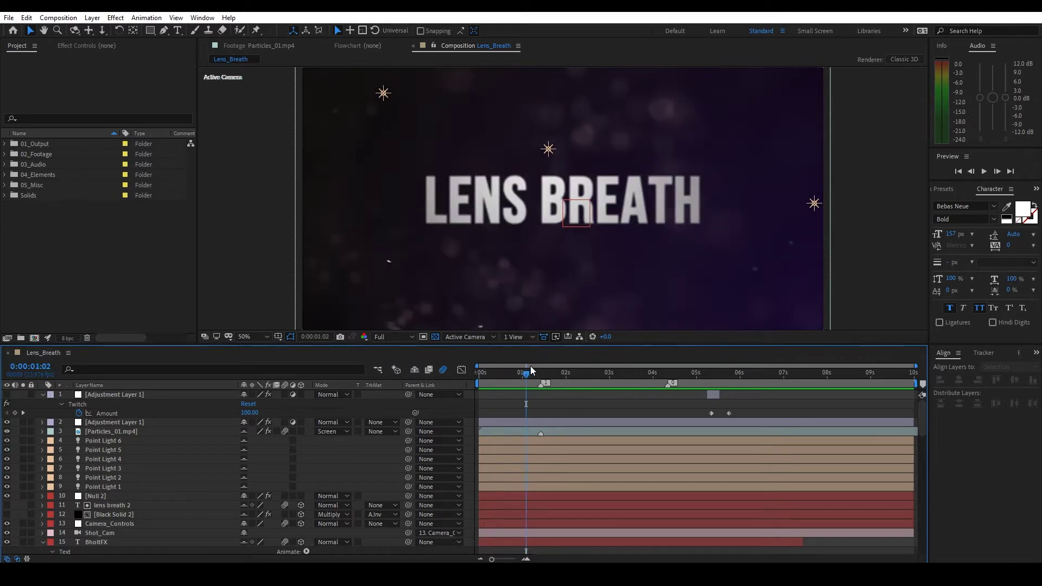
{"action": "right_click", "coordinate": [126, 272]}
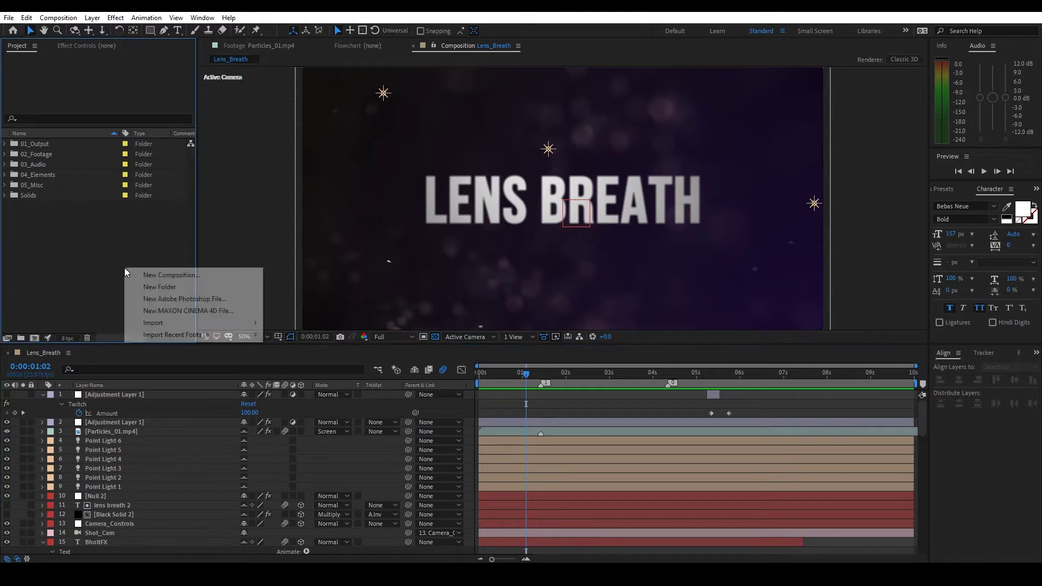
{"action": "left_click", "coordinate": [157, 277]}
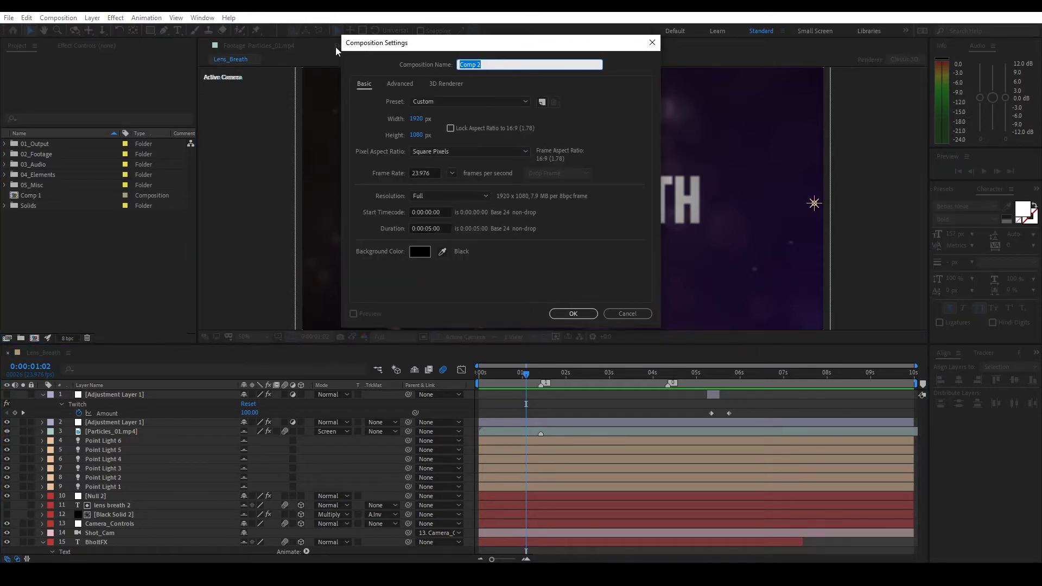
{"action": "type", "text": "Depth"}
{"action": "left_click", "coordinate": [574, 314]}
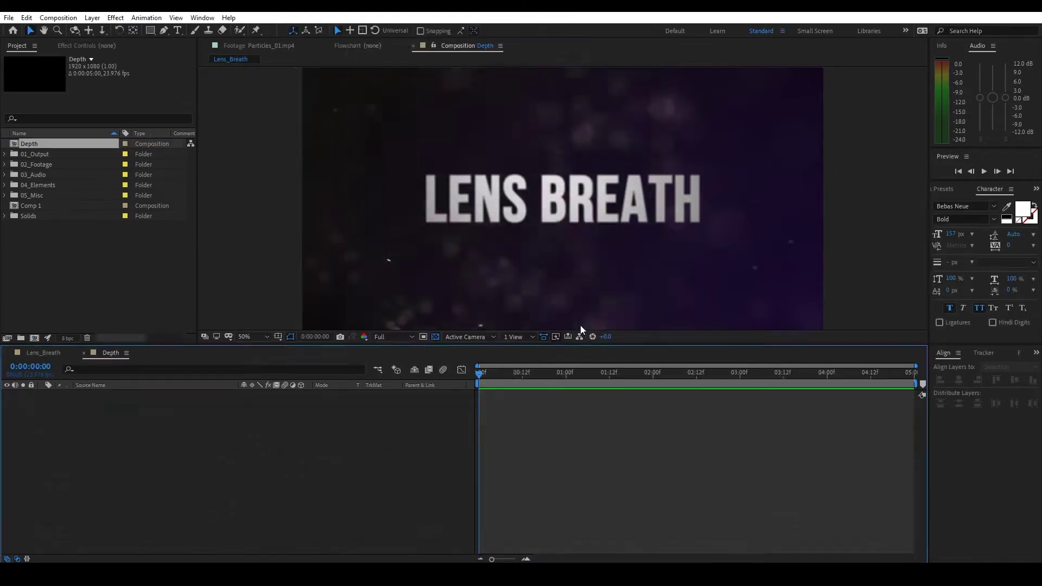
Add a black solid layer to Depth and apply the Gradient Ramp effect to it
{"action": "right_click", "coordinate": [222, 430]}
{"action": "mouse_move", "coordinate": [303, 433]}
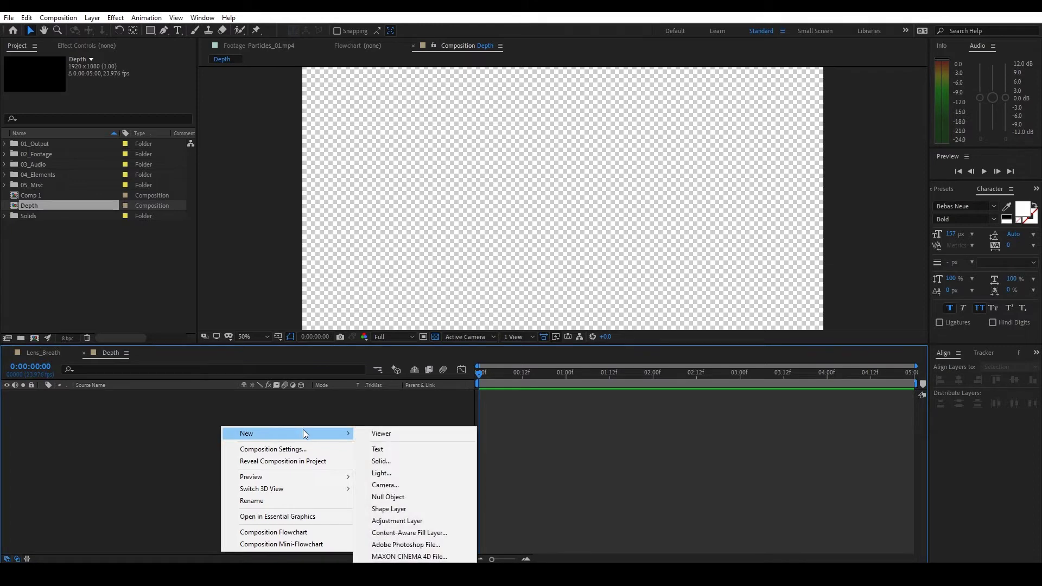
{"action": "left_click", "coordinate": [404, 462]}
{"action": "left_click", "coordinate": [185, 219]}
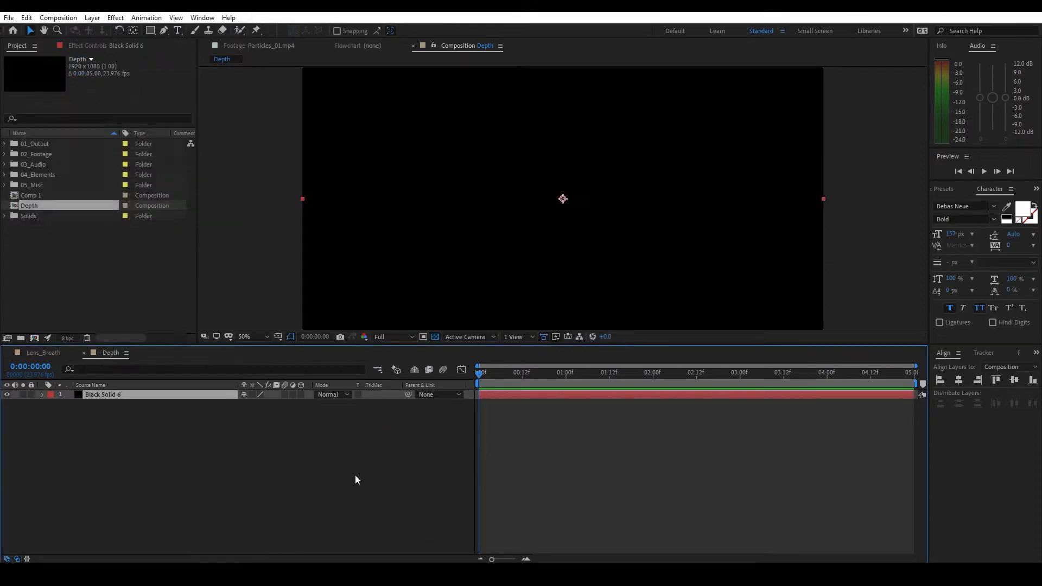
{"action": "key", "text": "ctrl+space"}
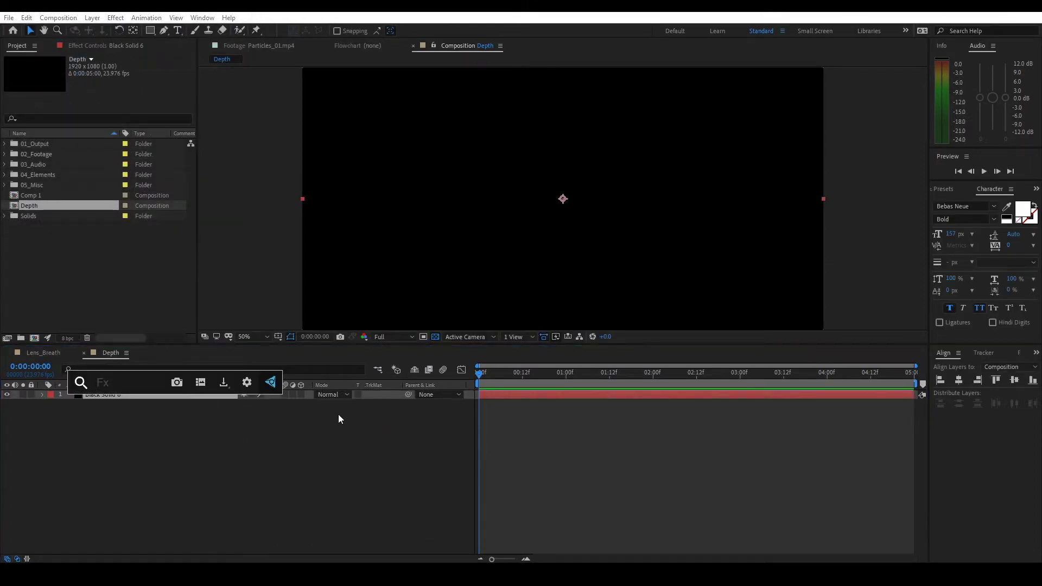
{"action": "type", "text": "Grad"}
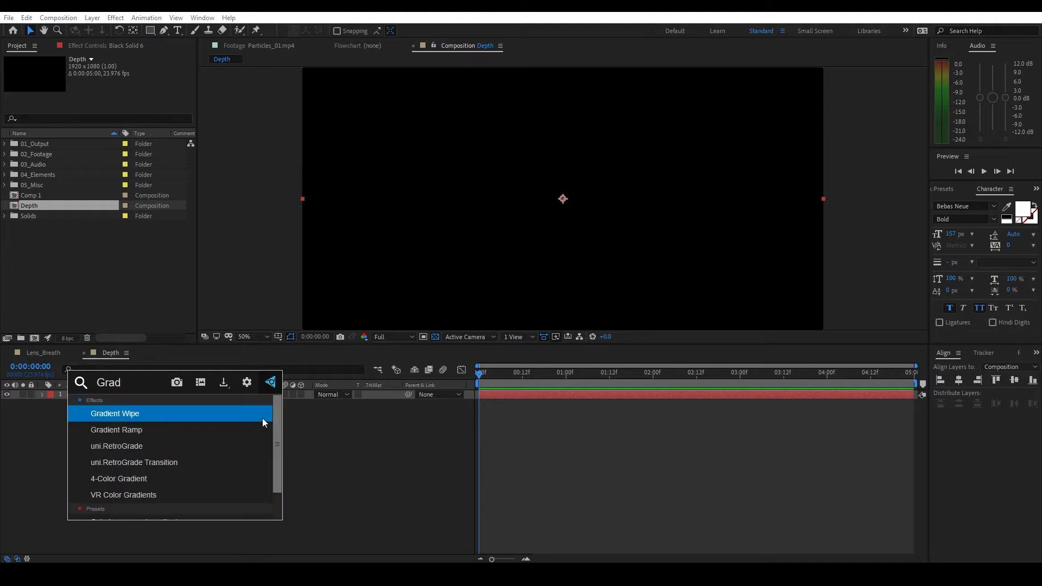
{"action": "left_click", "coordinate": [197, 431]}
{"action": "left_click", "coordinate": [197, 431]}
Make the ramp radial, starting near the bottom-right and ending beyond the top-left corner
{"action": "left_click", "coordinate": [137, 115]}
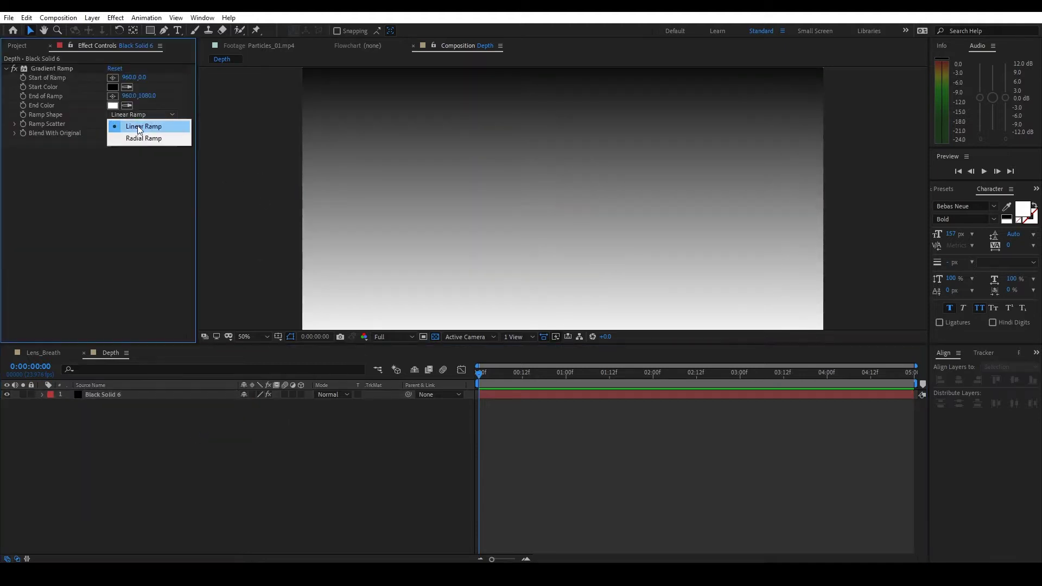
{"action": "left_click", "coordinate": [136, 139]}
{"action": "left_click", "coordinate": [113, 78]}
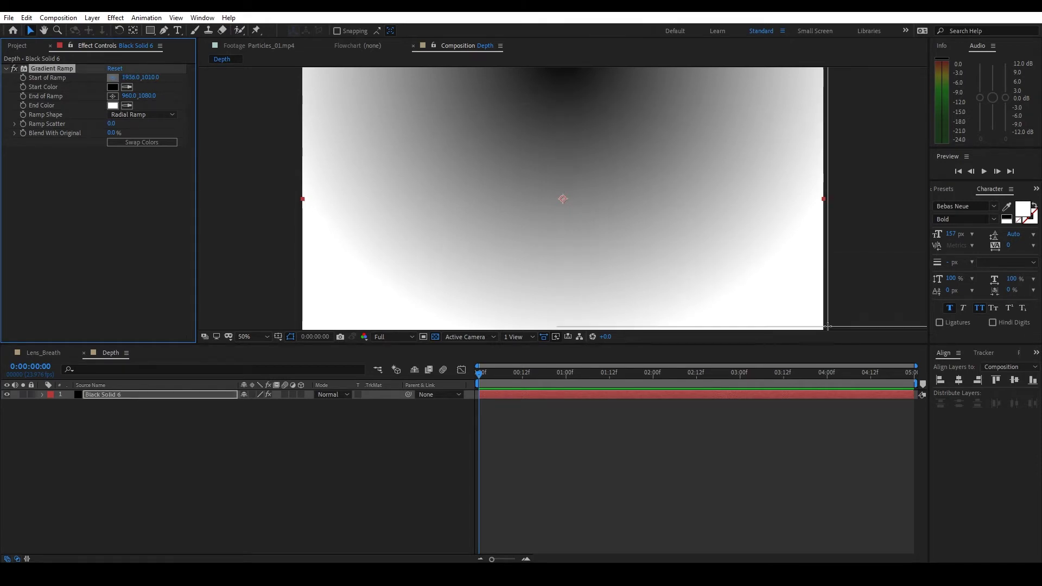
{"action": "left_click", "coordinate": [848, 329]}
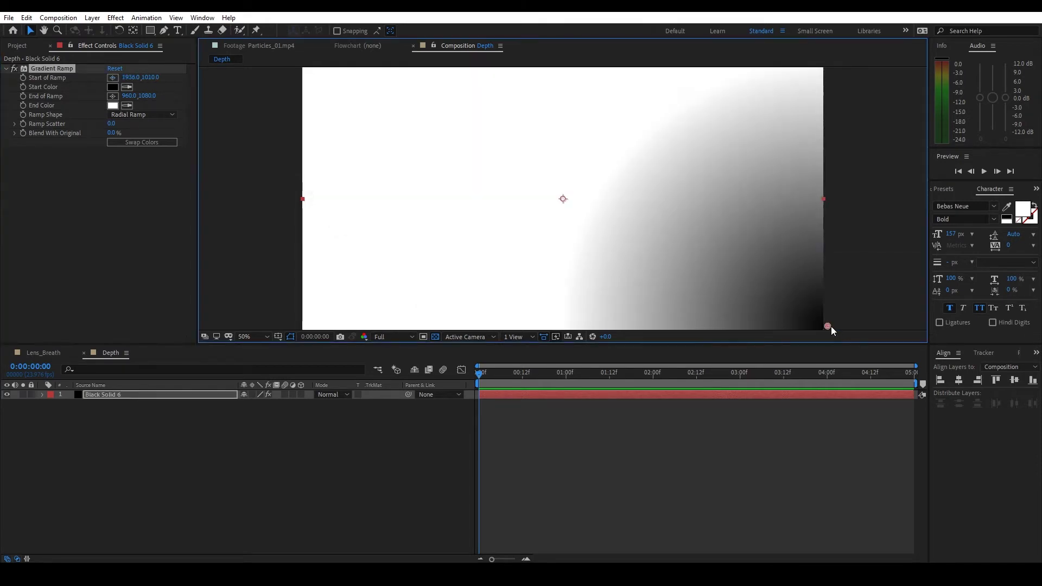
{"action": "left_click", "coordinate": [113, 96]}
{"action": "left_click", "coordinate": [240, 76]}
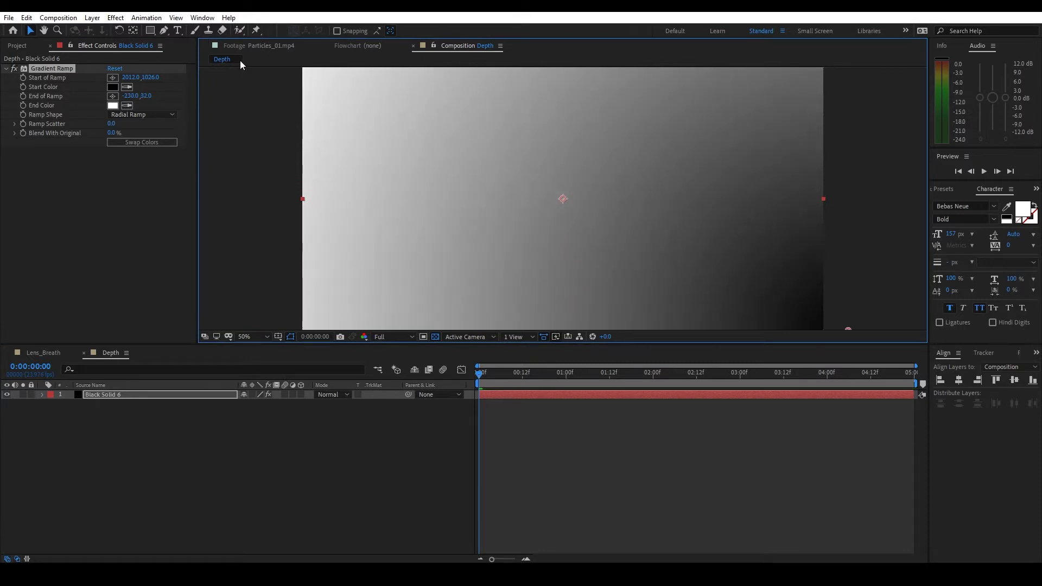
Set the ramp colours to deep purple and black, with Blend With Original at 71%
{"action": "left_click", "coordinate": [113, 87]}
{"action": "left_click", "coordinate": [115, 141]}
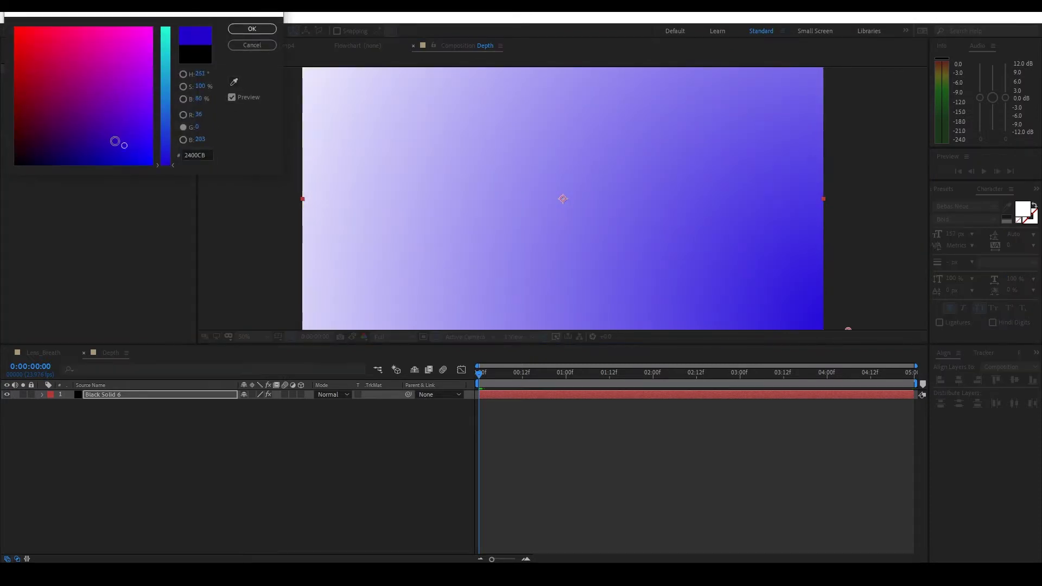
{"action": "left_click", "coordinate": [93, 130]}
{"action": "left_click", "coordinate": [239, 28]}
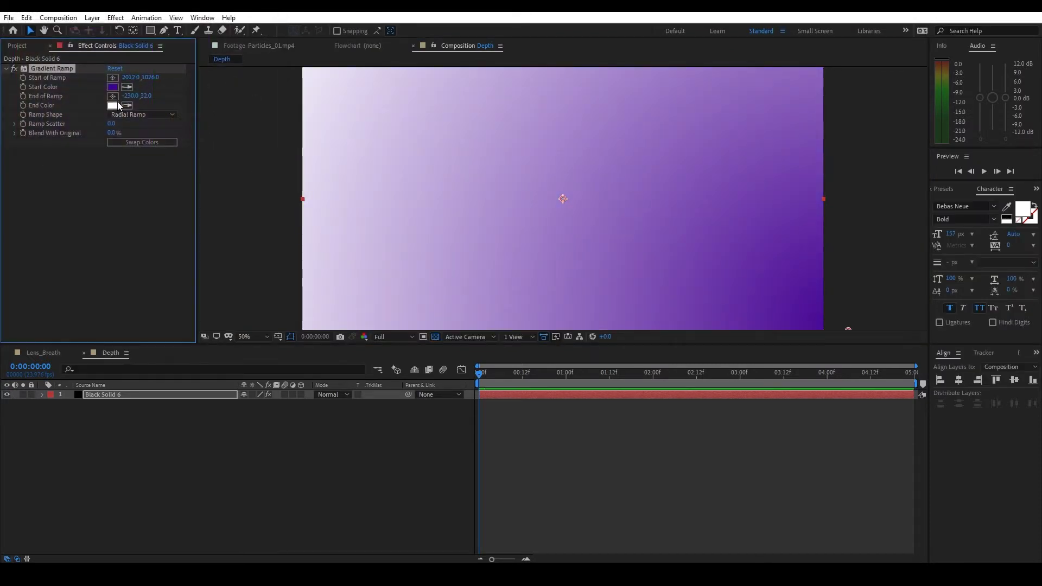
{"action": "left_click", "coordinate": [114, 107]}
{"action": "left_click", "coordinate": [15, 165]}
{"action": "left_click_drag", "start_coordinate": [167, 115], "coordinate": [165, 207]}
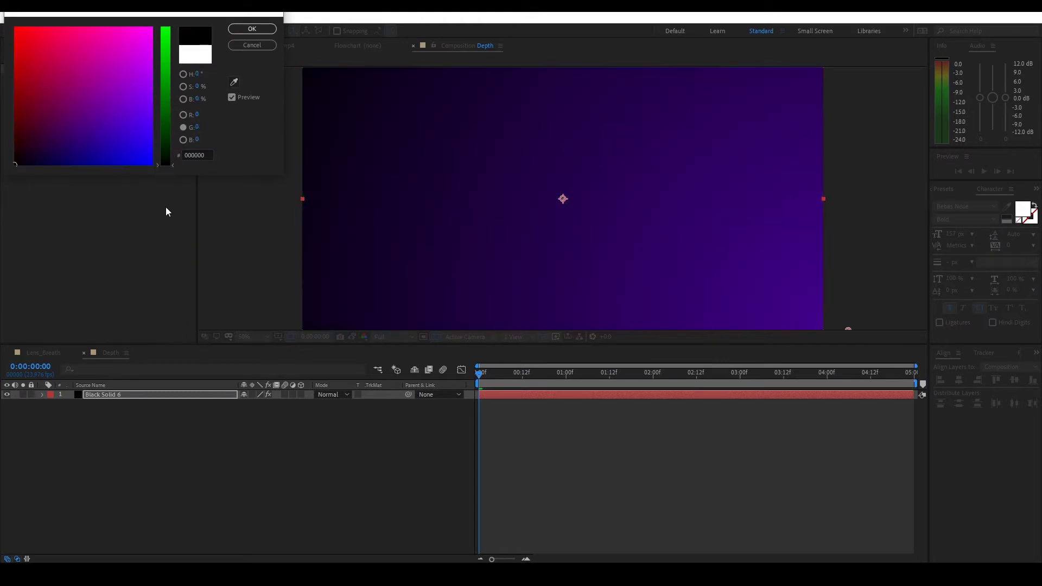
{"action": "left_click", "coordinate": [250, 29]}
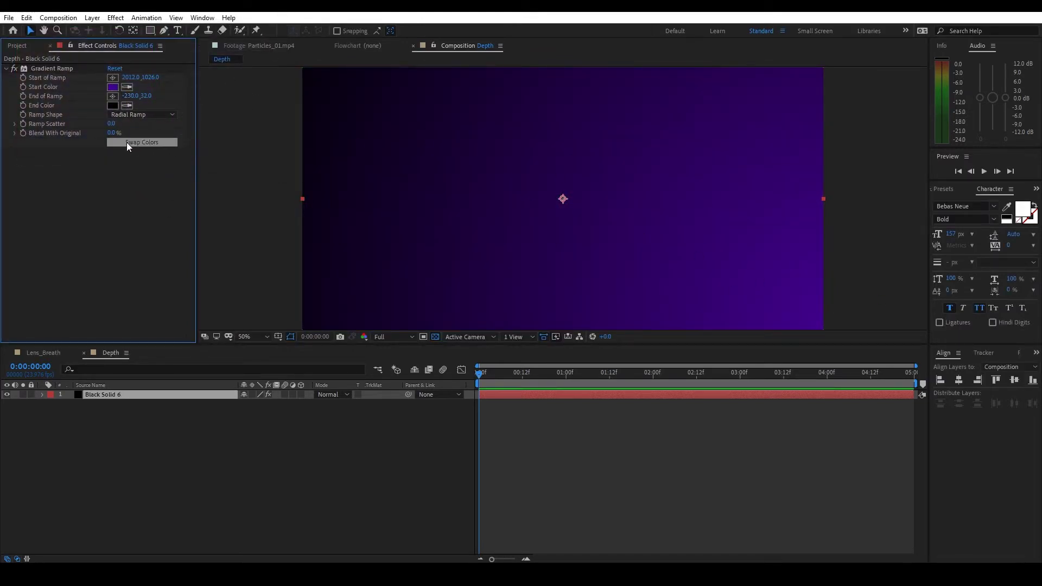
{"action": "left_click_drag", "start_coordinate": [113, 133], "coordinate": [139, 132]}
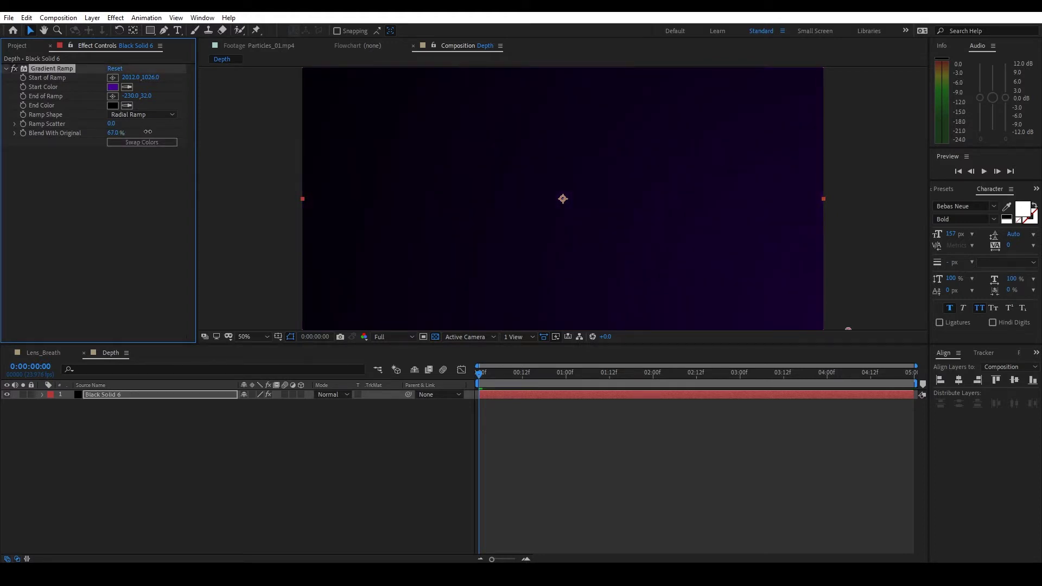
{"action": "left_click_drag", "start_coordinate": [147, 132], "coordinate": [154, 132]}
{"action": "left_click", "coordinate": [132, 187]}
Add a text layer reading TEXT and centre it vertically in the comp with the Align tools
{"action": "right_click", "coordinate": [242, 504]}
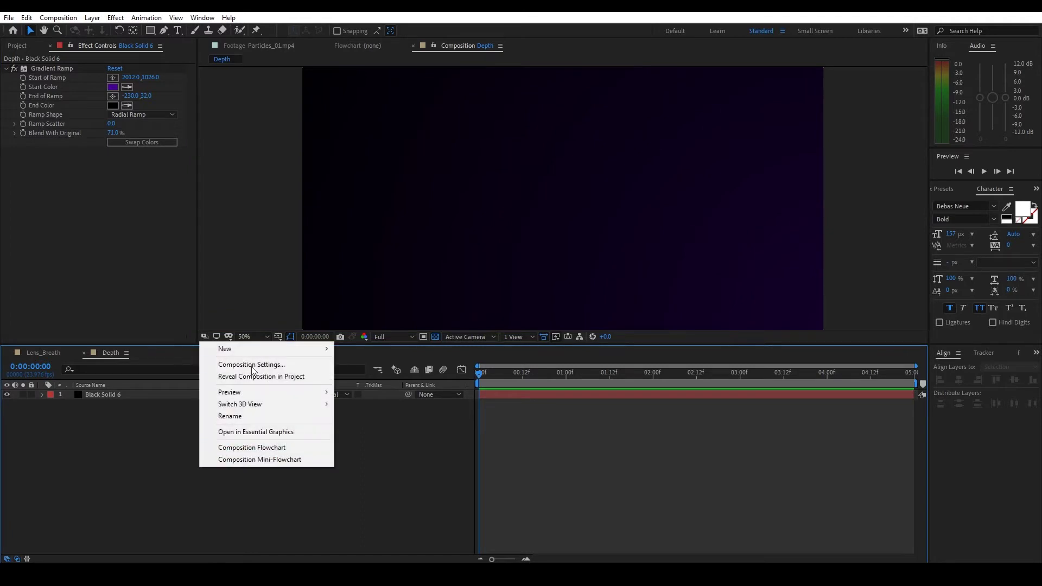
{"action": "mouse_move", "coordinate": [247, 349]}
{"action": "left_click", "coordinate": [360, 362]}
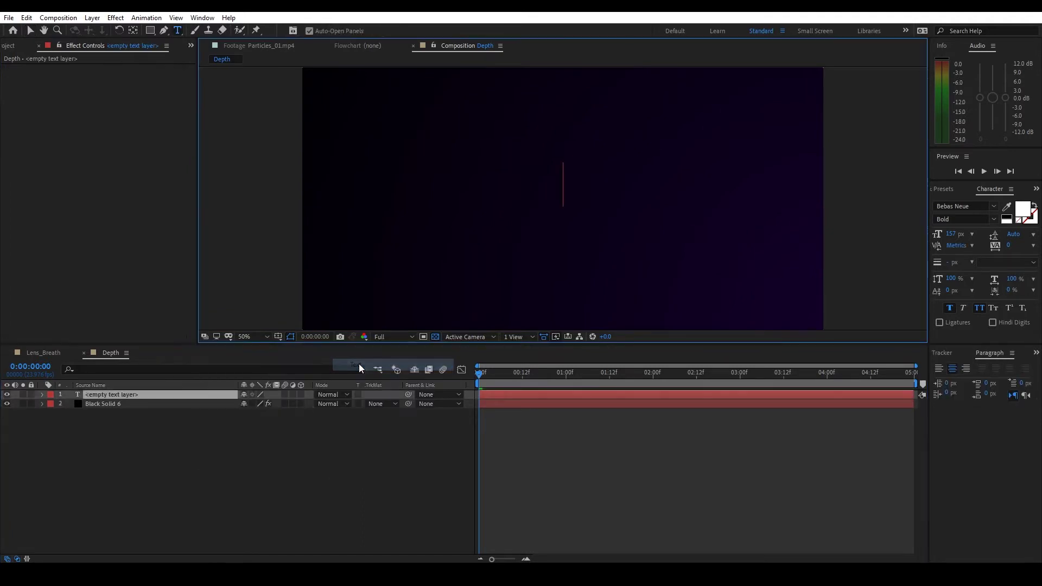
{"action": "type", "text": "text"}
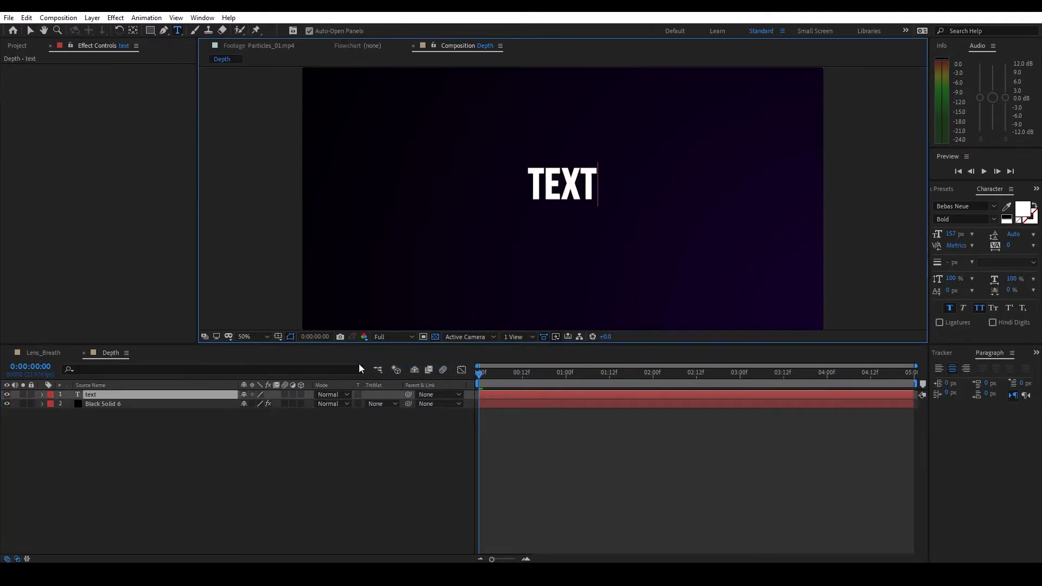
{"action": "left_click", "coordinate": [267, 473]}
{"action": "left_click", "coordinate": [207, 396]}
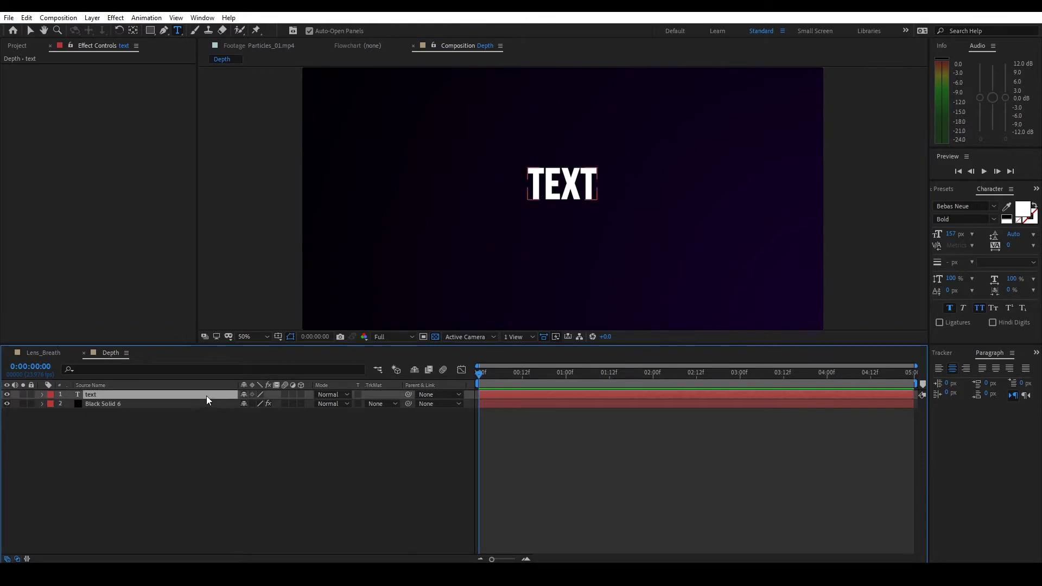
{"action": "left_click", "coordinate": [1037, 352]}
{"action": "left_click", "coordinate": [1010, 378]}
{"action": "left_click", "coordinate": [1014, 380]}
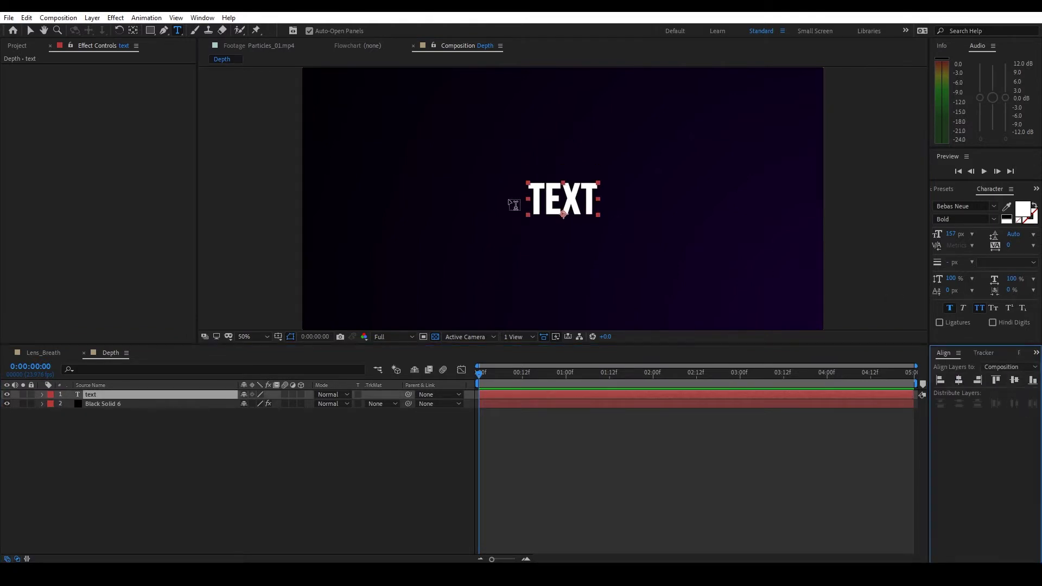
Make the text layer 3D, separate its Position dimensions, and delete the leftover empty text layer
{"action": "left_click", "coordinate": [301, 395]}
{"action": "left_click", "coordinate": [283, 464]}
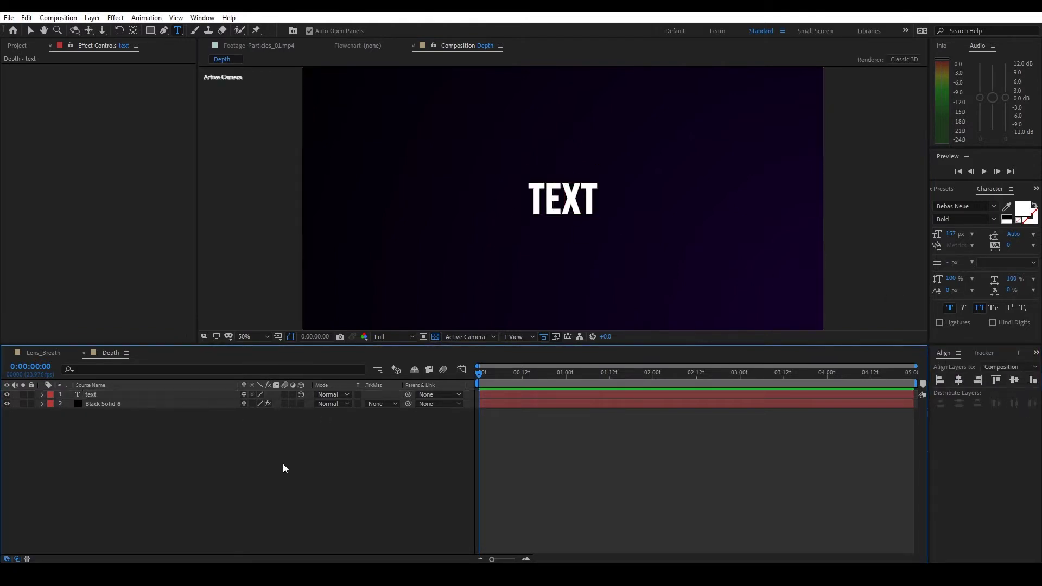
{"action": "left_click", "coordinate": [168, 396]}
{"action": "key", "text": "p"}
{"action": "right_click", "coordinate": [151, 404]}
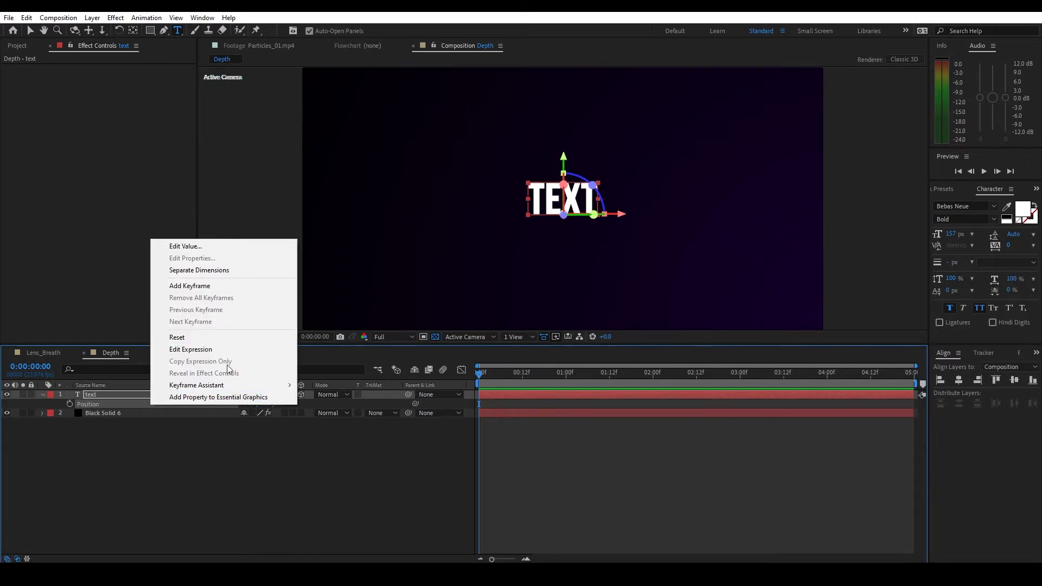
{"action": "left_click", "coordinate": [205, 271]}
{"action": "left_click", "coordinate": [248, 468]}
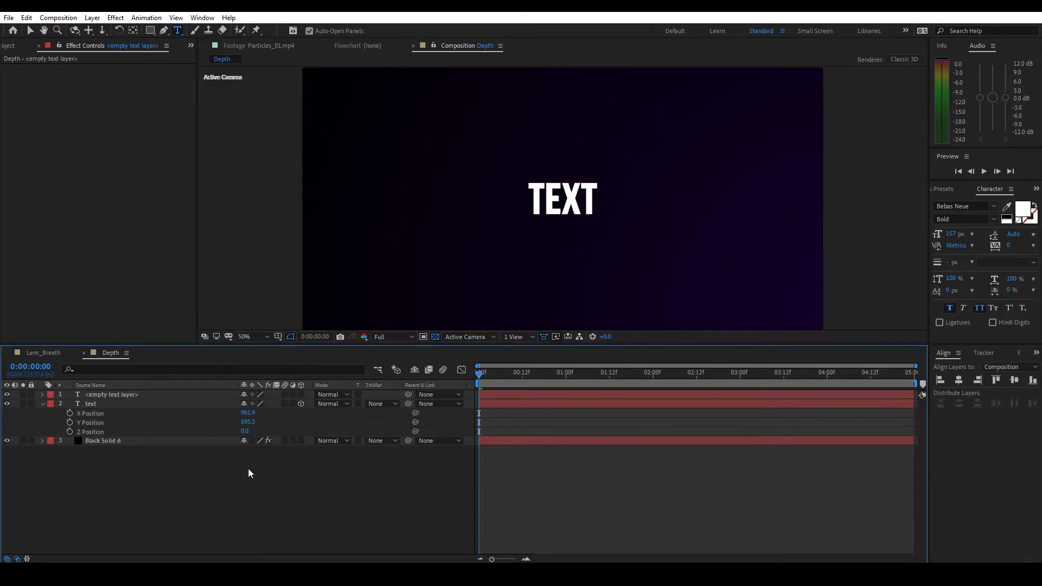
{"action": "left_click", "coordinate": [109, 395]}
{"action": "key", "text": "Delete"}
Duplicate the text layer, change its wording to DEPTH, and scrub to frame 12
{"action": "left_click", "coordinate": [112, 396]}
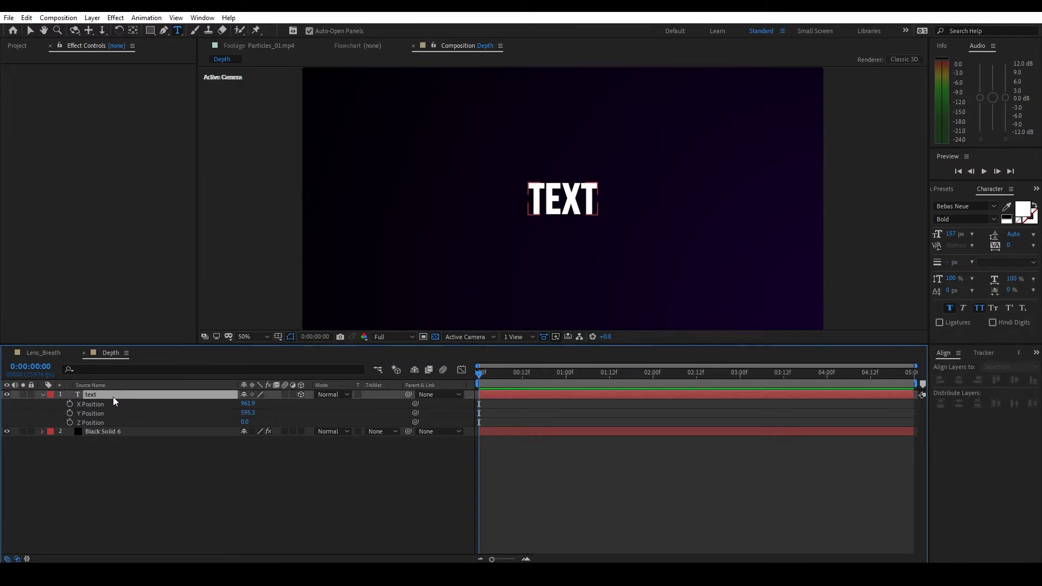
{"action": "key", "text": "ctrl+d"}
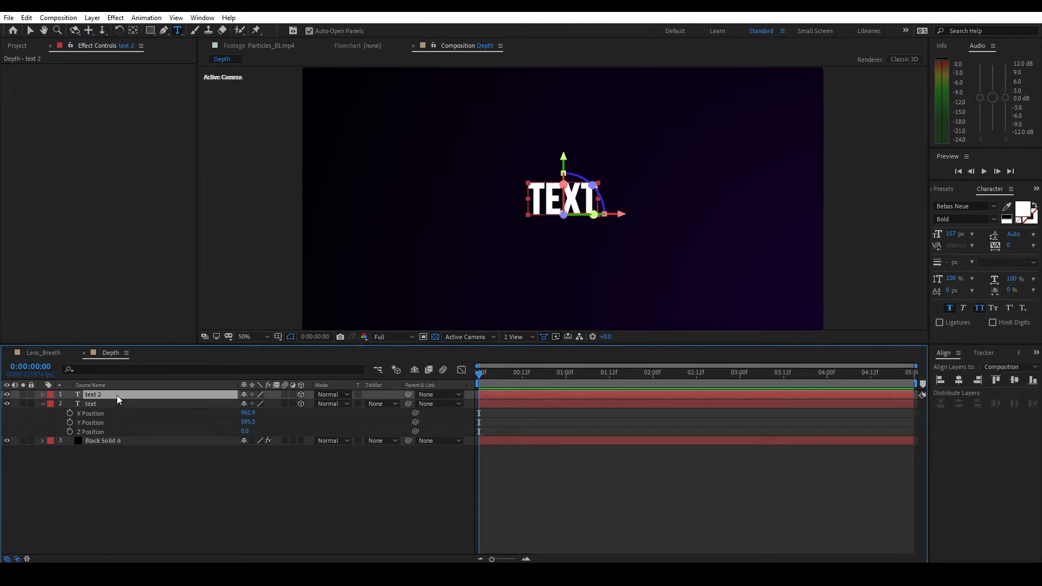
{"action": "key", "text": "backslash"}
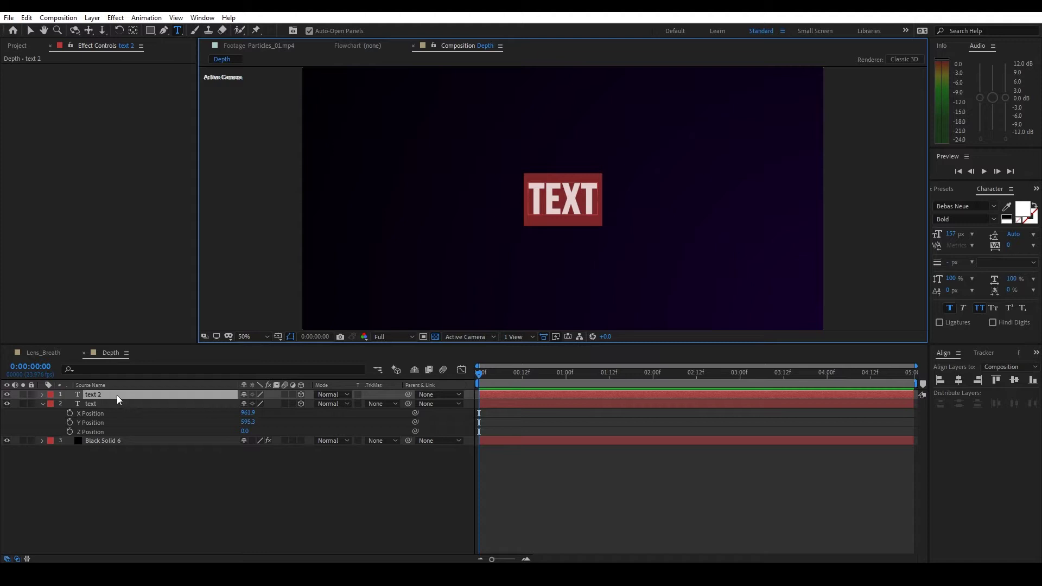
{"action": "type", "text": "depth"}
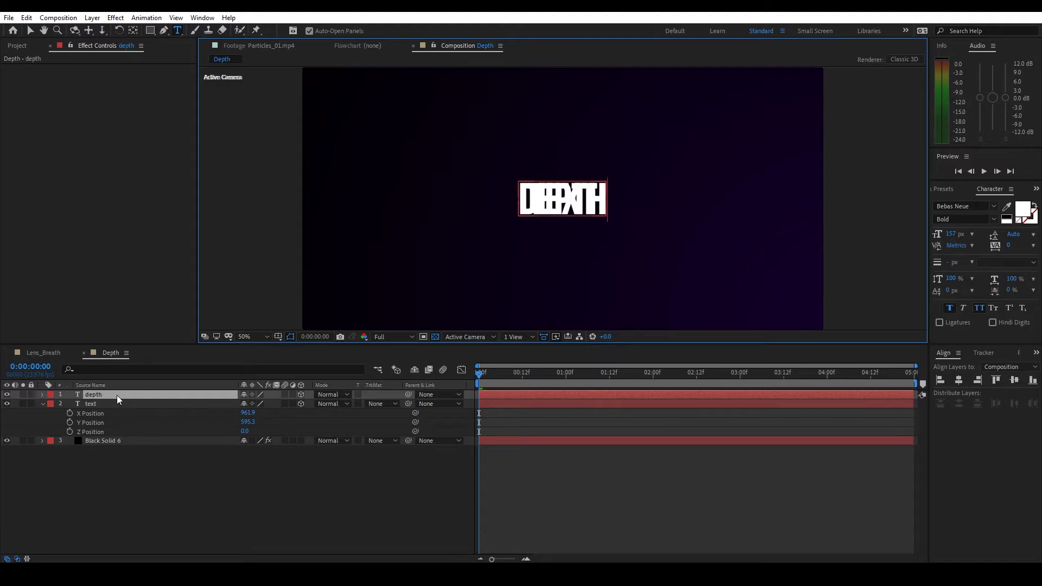
{"action": "left_click", "coordinate": [467, 474]}
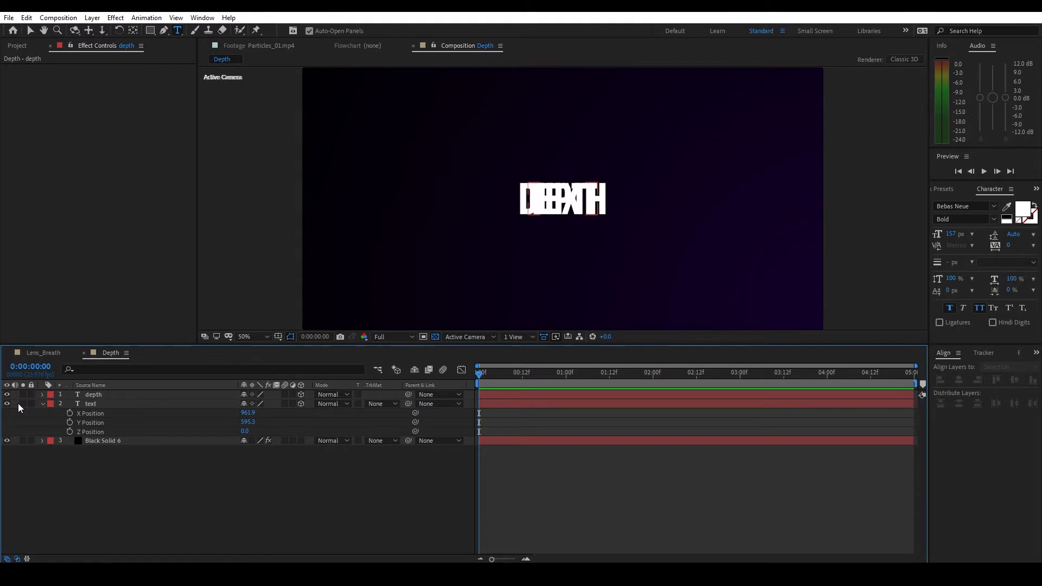
{"action": "left_click", "coordinate": [43, 404]}
{"action": "left_click", "coordinate": [122, 404]}
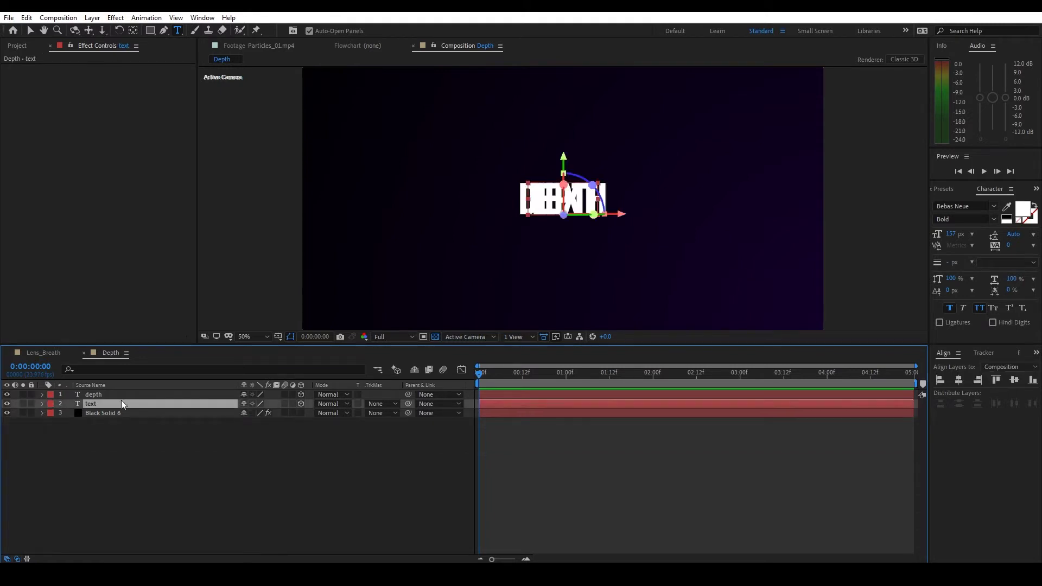
{"action": "left_click_drag", "start_coordinate": [499, 376], "coordinate": [524, 375]}
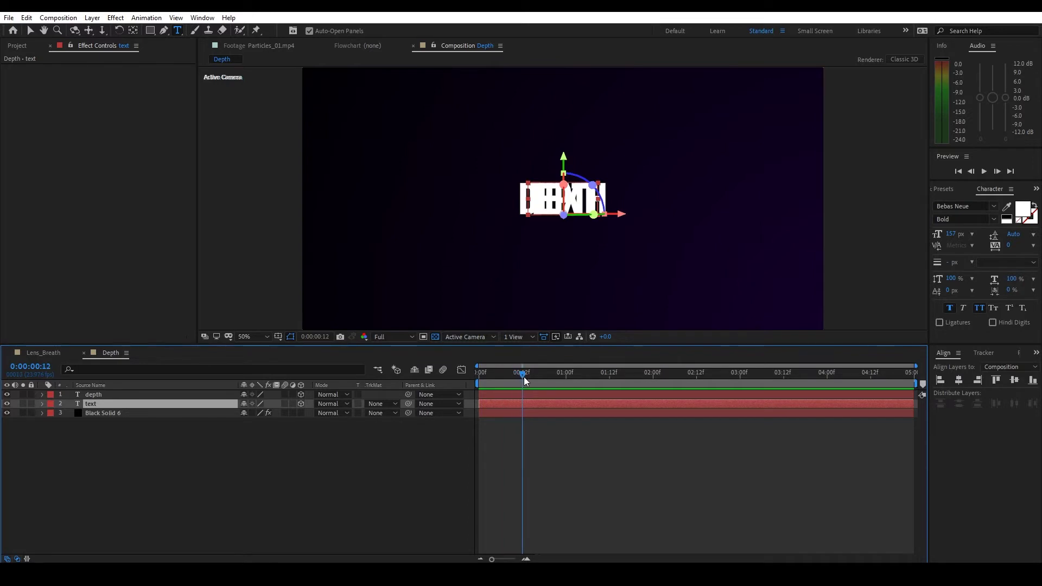
Set the depth layer's Z Position to -1500
{"action": "left_click", "coordinate": [96, 395]}
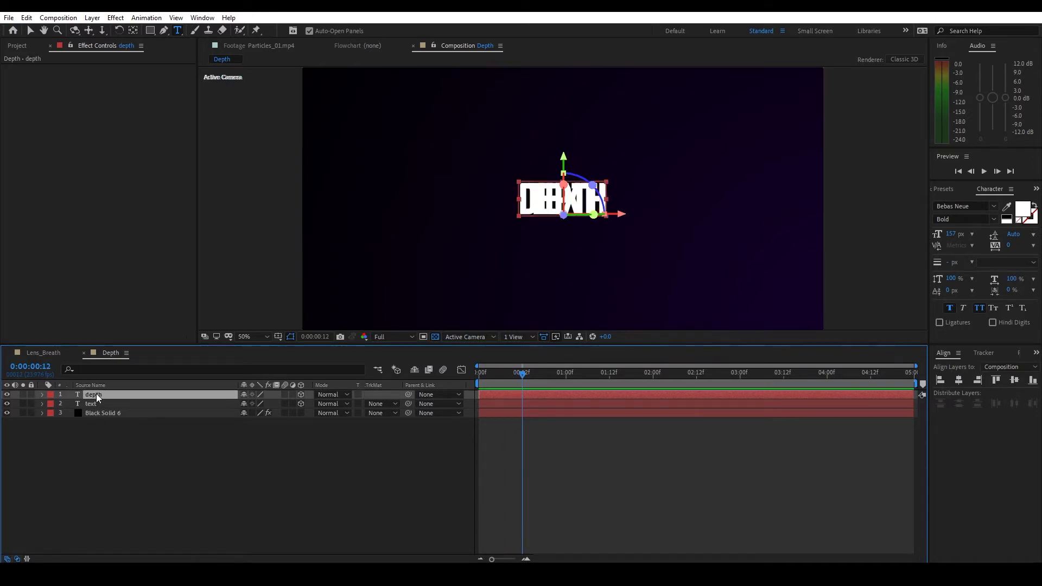
{"action": "key", "text": "p"}
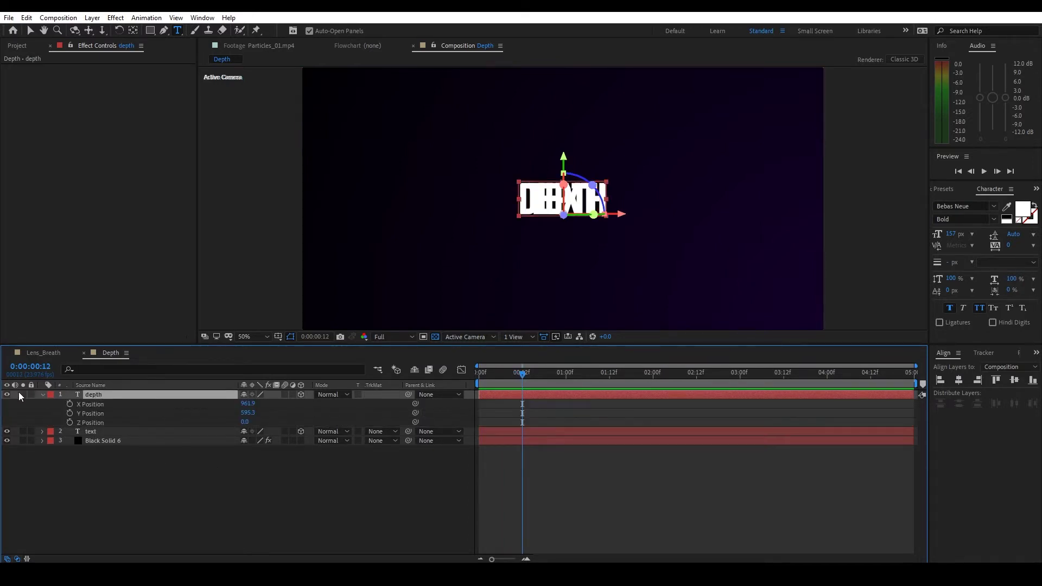
{"action": "left_click_drag", "start_coordinate": [244, 422], "coordinate": [206, 422]}
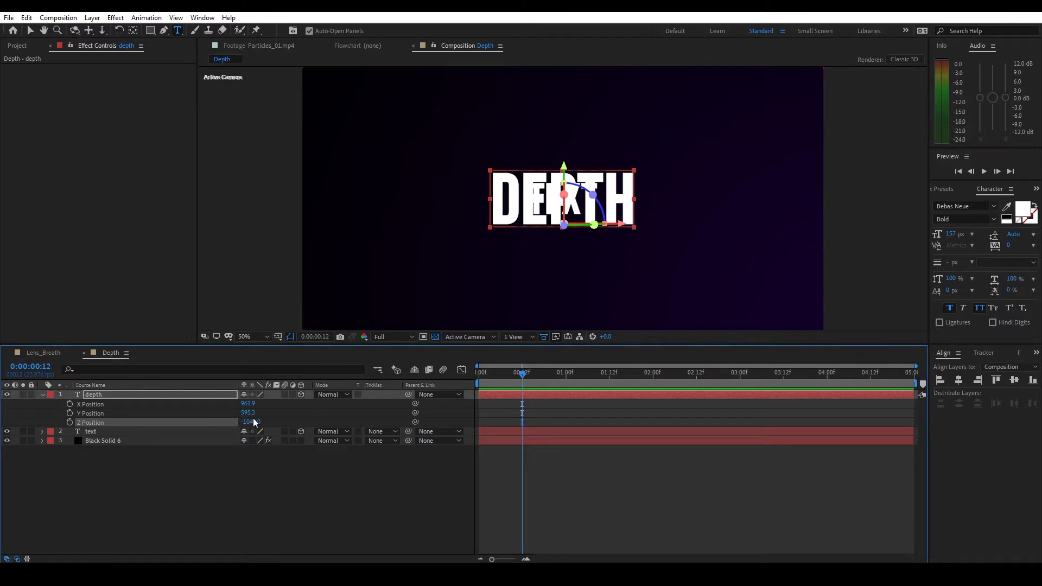
{"action": "left_click", "coordinate": [251, 422]}
{"action": "type", "text": "-1500"}
{"action": "key", "text": "Return"}
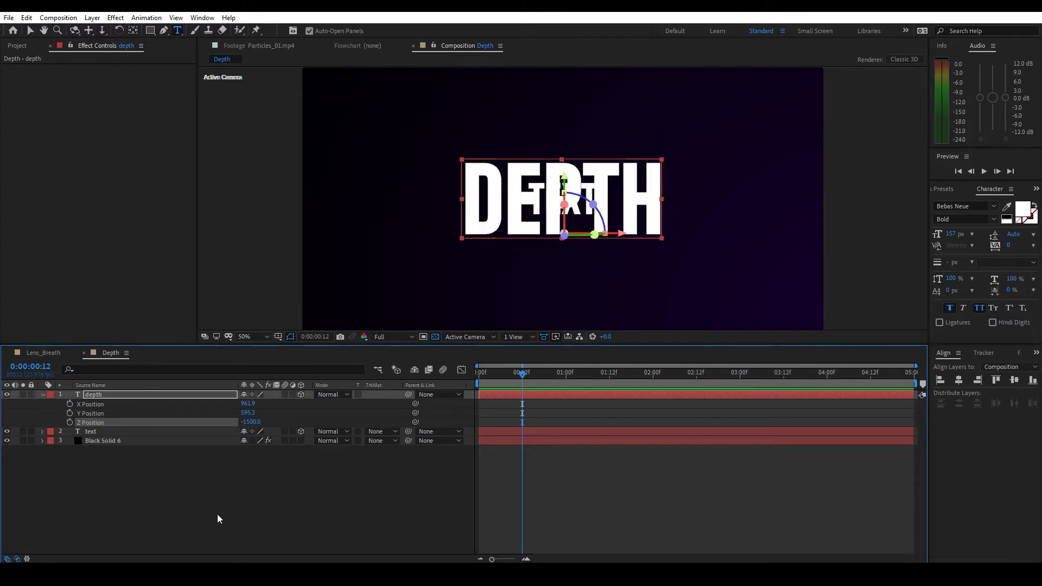
{"action": "left_click", "coordinate": [218, 514]}
Add a new camera to the comp from the timeline's New menu
{"action": "right_click", "coordinate": [223, 474]}
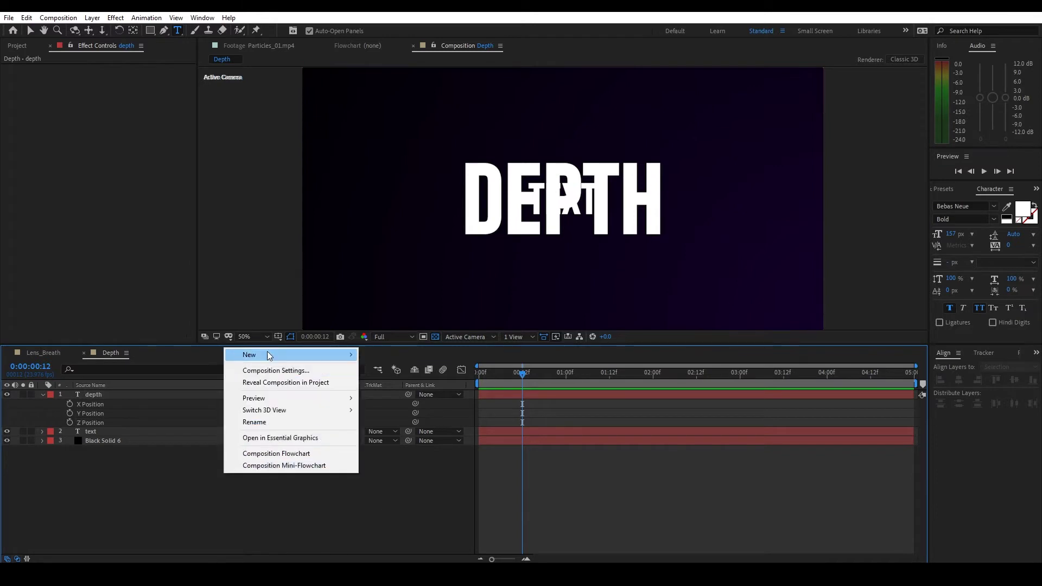
{"action": "mouse_move", "coordinate": [267, 355]}
{"action": "left_click", "coordinate": [424, 406]}
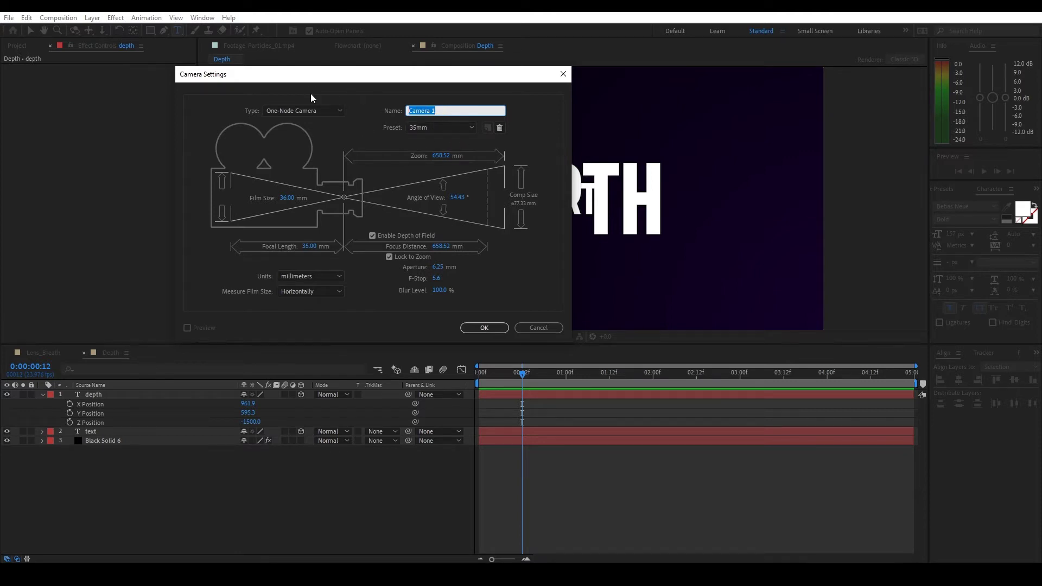
Name the 35mm one-node camera ShotCam, keeping depth of field enabled, and create it
{"action": "type", "text": "ShotCam"}
{"action": "left_click", "coordinate": [487, 330]}
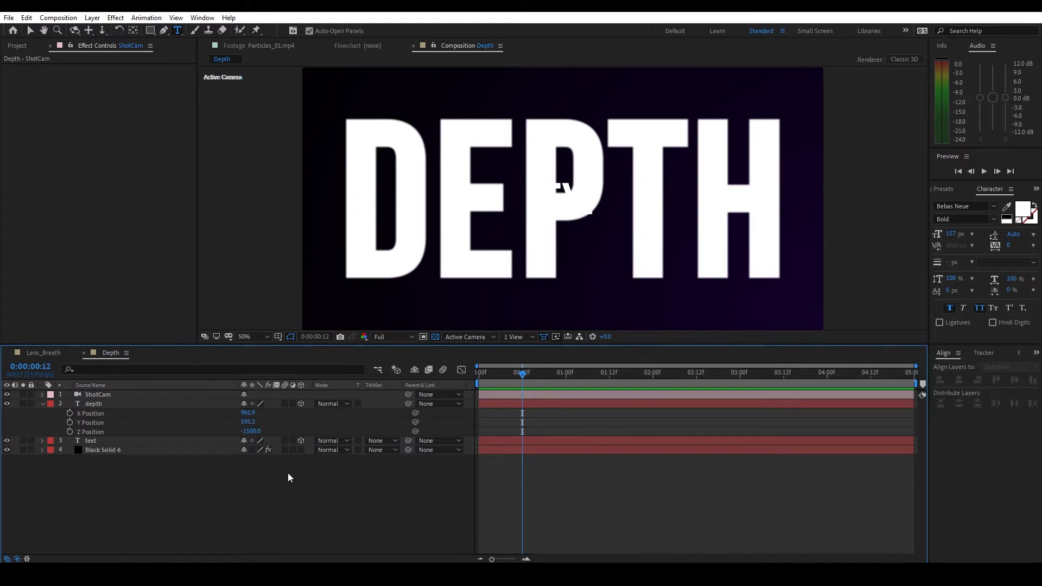
{"action": "right_click", "coordinate": [208, 485]}
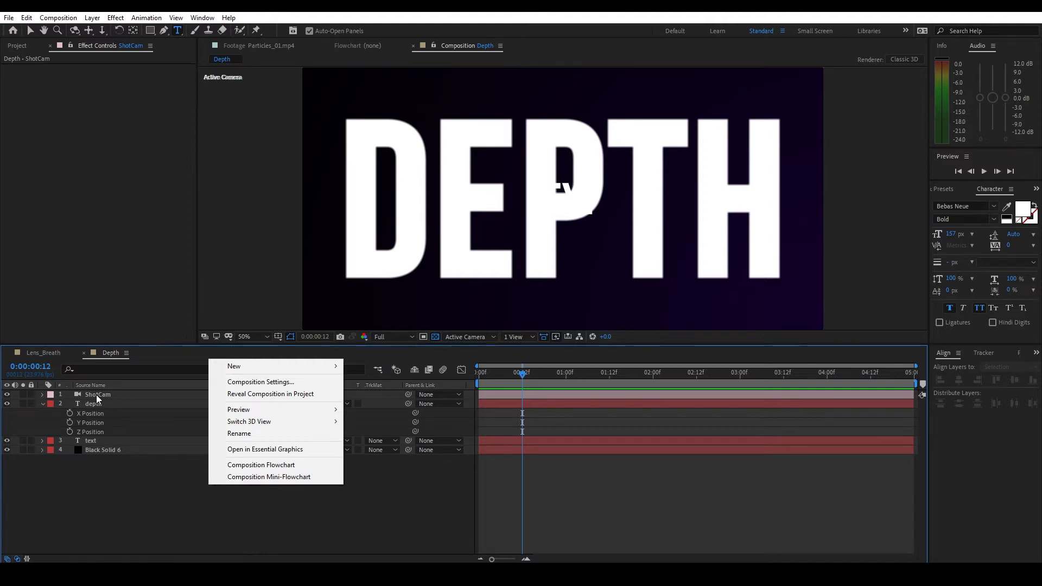
Add a null object to the comp and make it 3D
{"action": "mouse_move", "coordinate": [237, 412]}
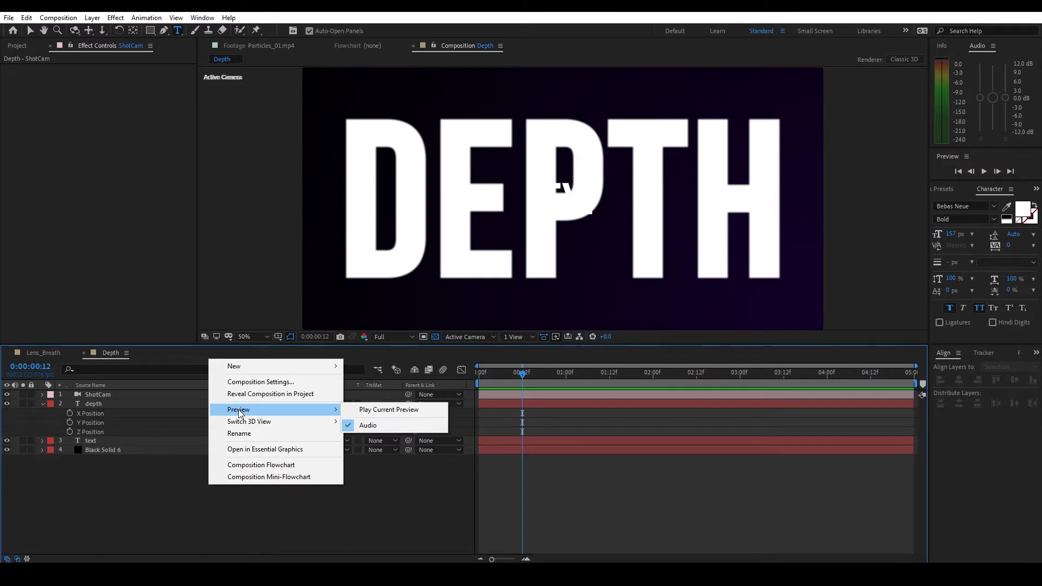
{"action": "mouse_move", "coordinate": [283, 369]}
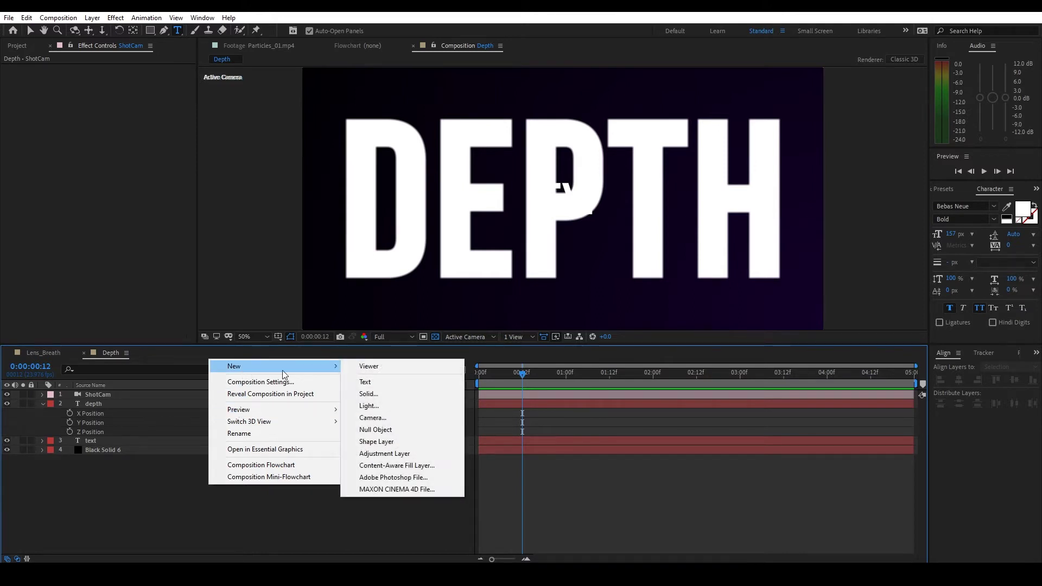
{"action": "left_click", "coordinate": [393, 429]}
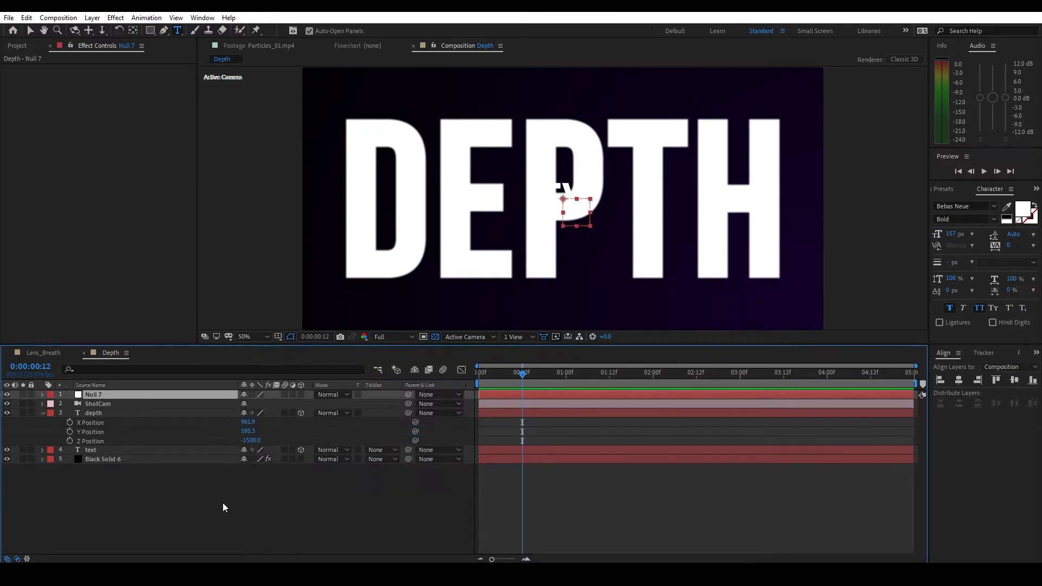
{"action": "left_click", "coordinate": [300, 395]}
Rename the null to Camera_Controls and parent ShotCam to it
{"action": "left_click", "coordinate": [186, 396]}
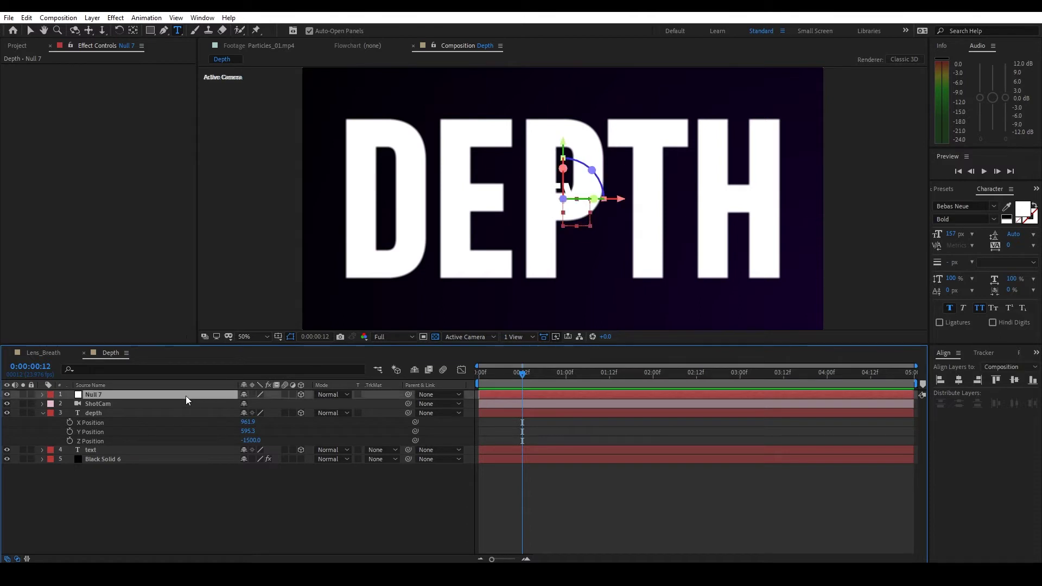
{"action": "key", "text": "Return"}
{"action": "type", "text": "Camera_Controls"}
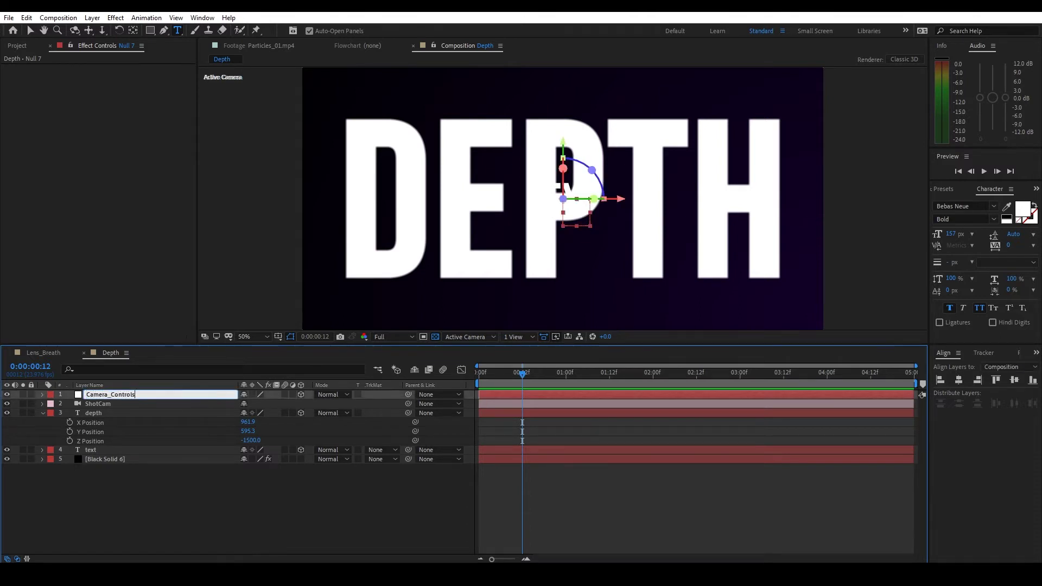
{"action": "key", "text": "Return"}
{"action": "left_click_drag", "start_coordinate": [408, 403], "coordinate": [82, 395]}
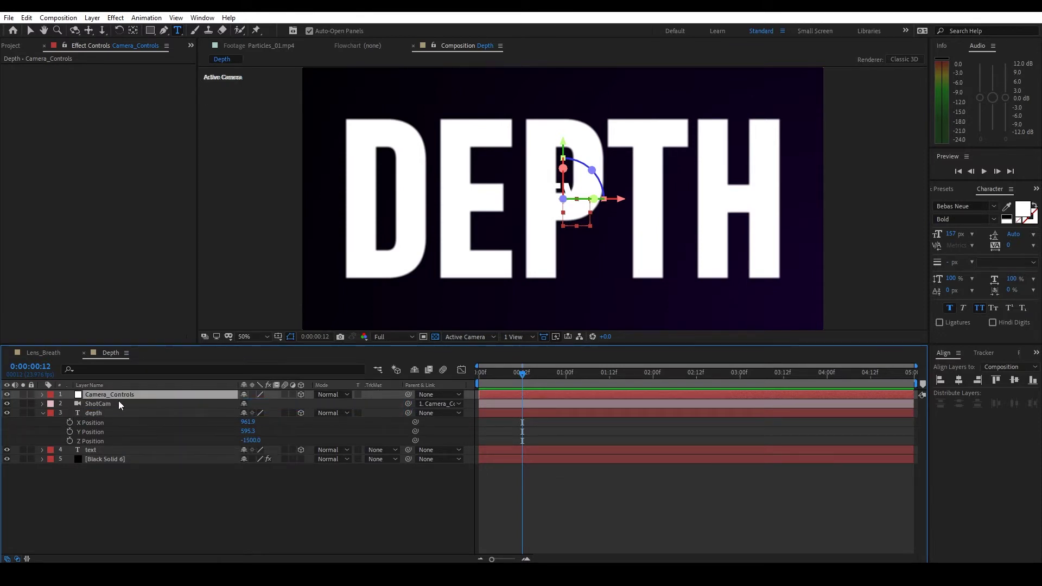
Split Camera_Controls' Position into separate X, Y and Z values
{"action": "key", "text": "p"}
{"action": "right_click", "coordinate": [108, 405]}
{"action": "left_click", "coordinate": [157, 272]}
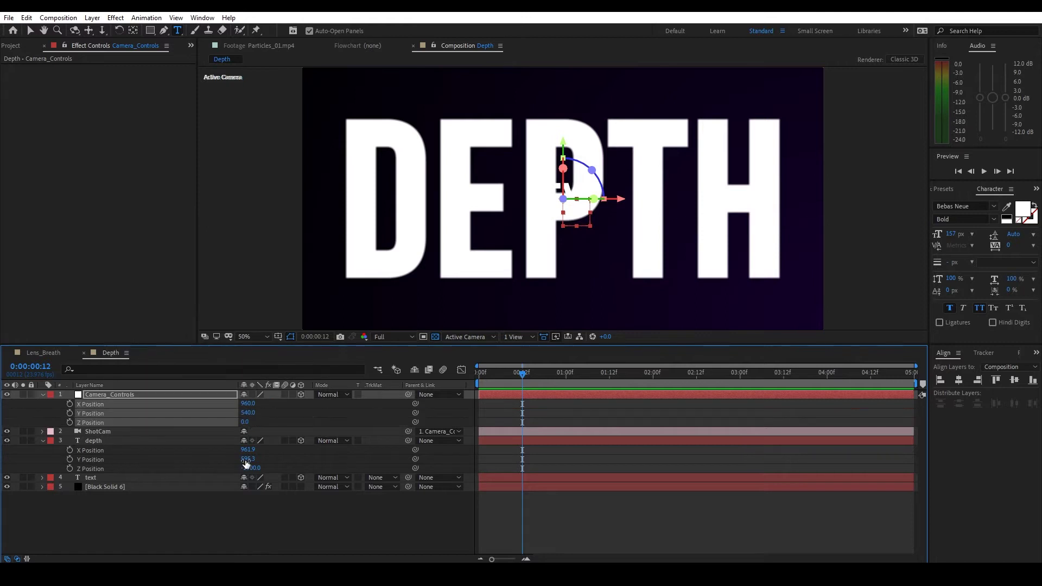
{"action": "left_click", "coordinate": [186, 472]}
{"action": "left_click", "coordinate": [43, 395]}
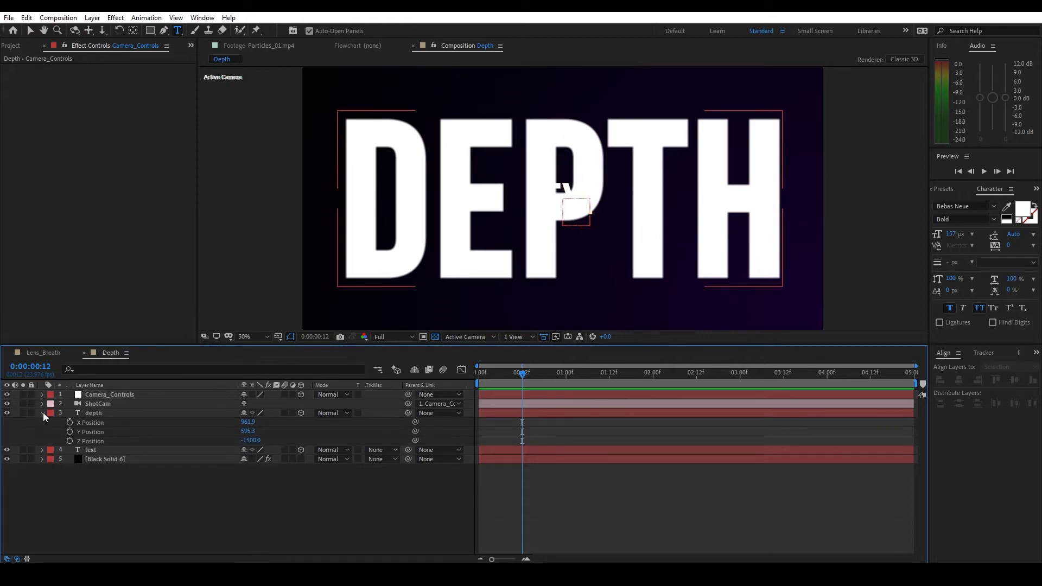
{"action": "left_click", "coordinate": [42, 413]}
{"action": "left_click", "coordinate": [42, 395]}
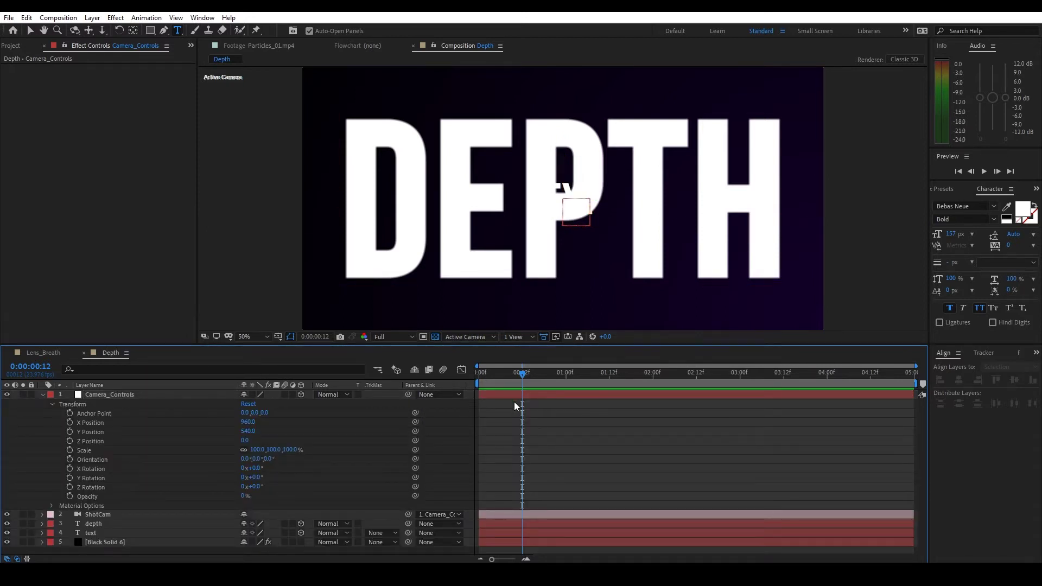
Hide the depth layer and test-scrub Camera_Controls' Z Position to about 183
{"action": "left_click", "coordinate": [7, 525]}
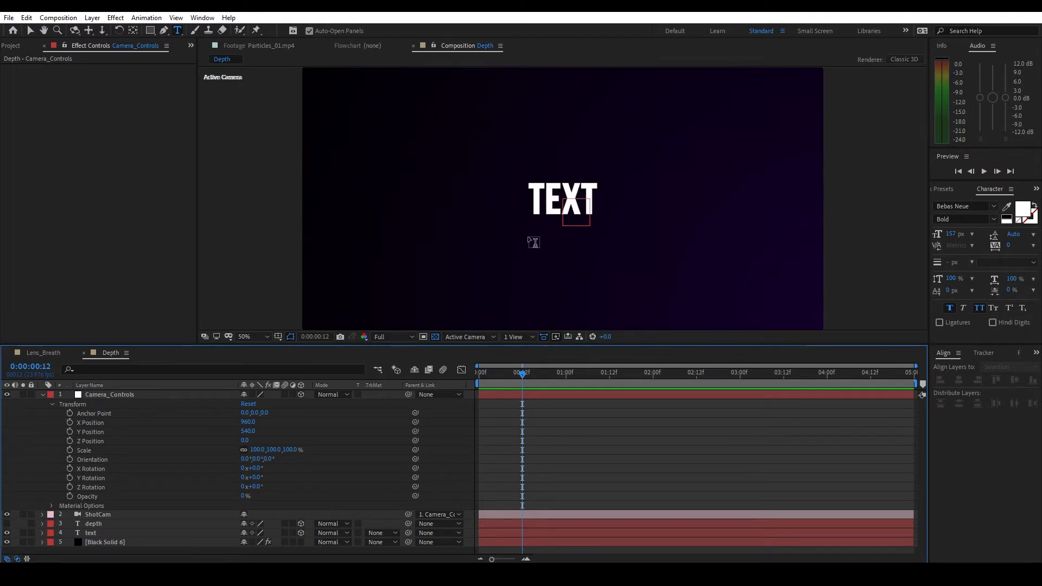
{"action": "left_click", "coordinate": [66, 395]}
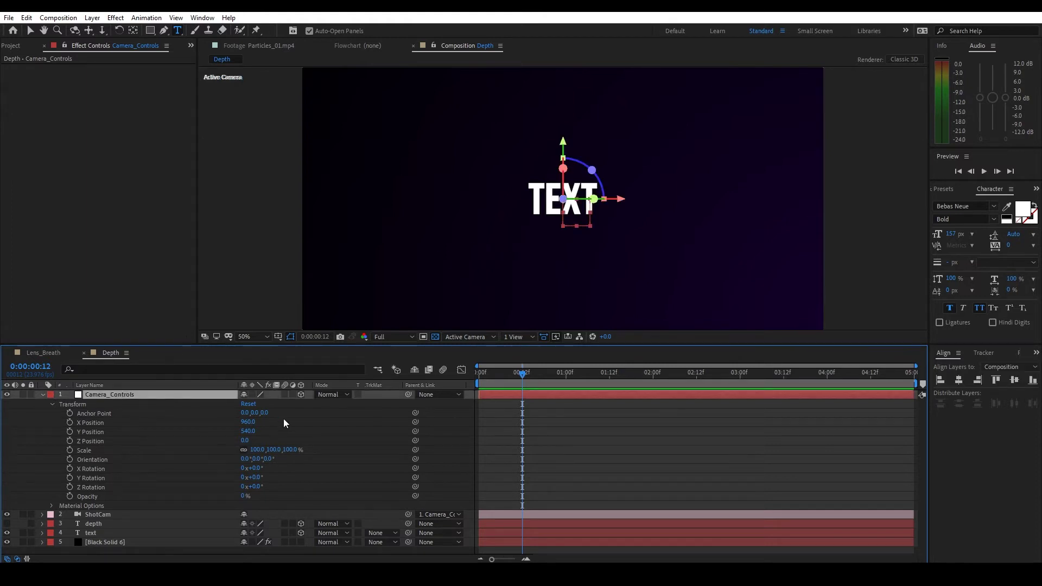
{"action": "left_click_drag", "start_coordinate": [244, 440], "coordinate": [562, 331]}
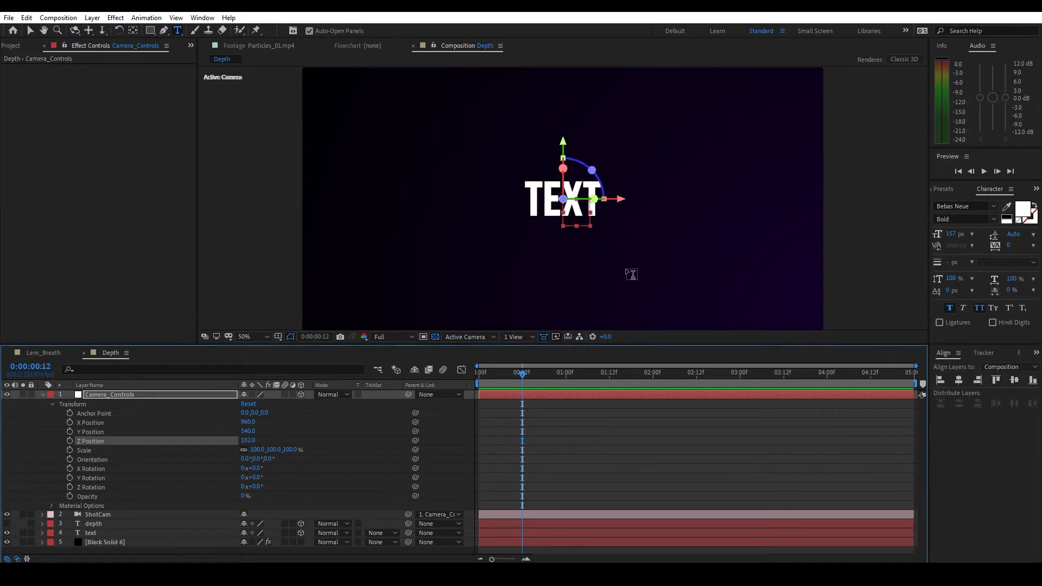
Set Camera_Controls' Z Position to 0 as the starting keyframe at frame 12
{"action": "left_click", "coordinate": [248, 441]}
{"action": "type", "text": "0"}
{"action": "key", "text": "Return"}
{"action": "left_click_drag", "start_coordinate": [549, 376], "coordinate": [527, 384]}
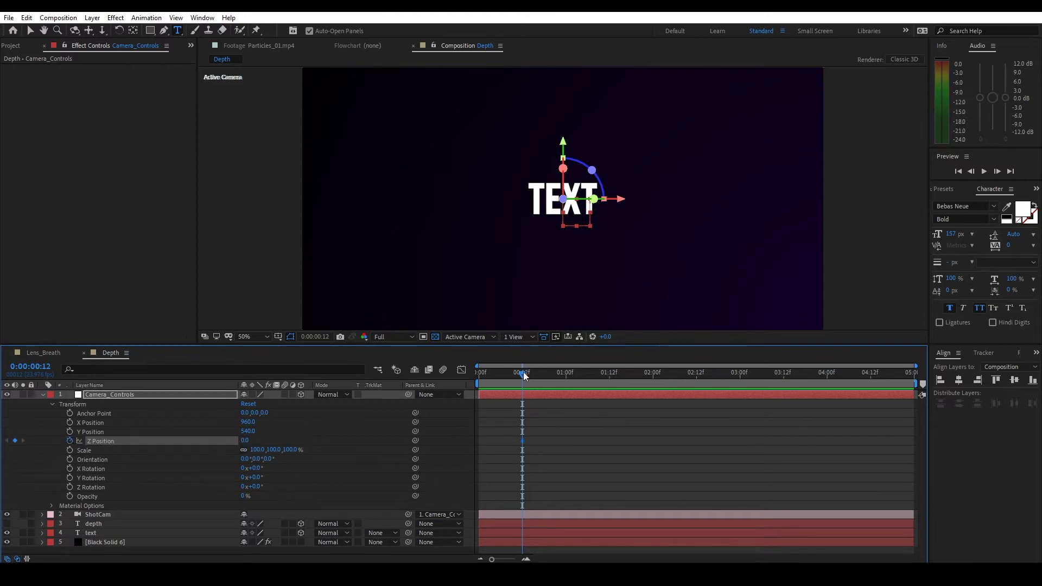
Keyframe Z Position at -1500 at 2 seconds and make the depth layer visible again
{"action": "left_click_drag", "start_coordinate": [523, 372], "coordinate": [655, 374]}
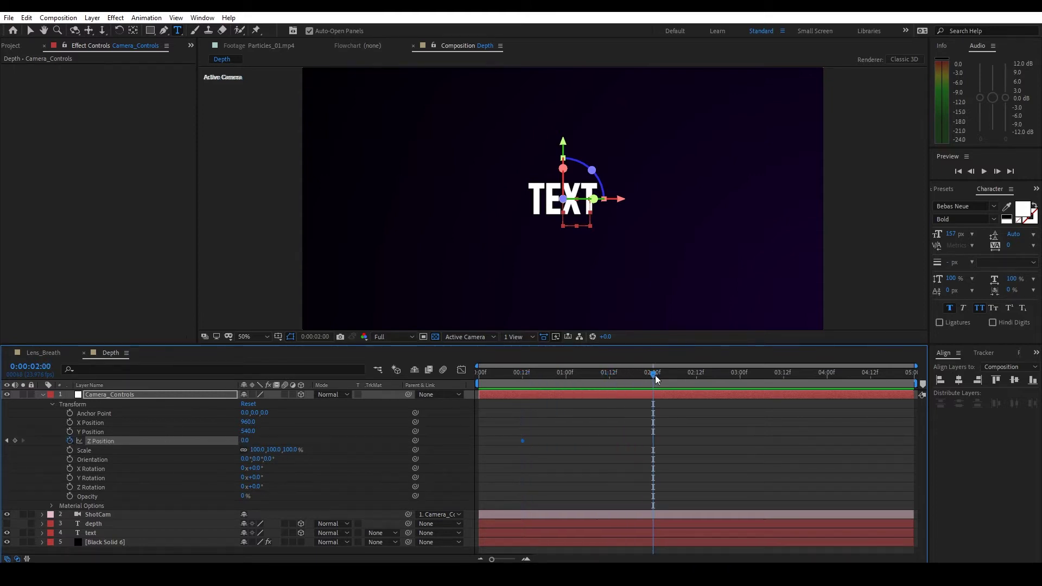
{"action": "left_click", "coordinate": [245, 440]}
{"action": "type", "text": "-15"}
{"action": "key", "text": "Return"}
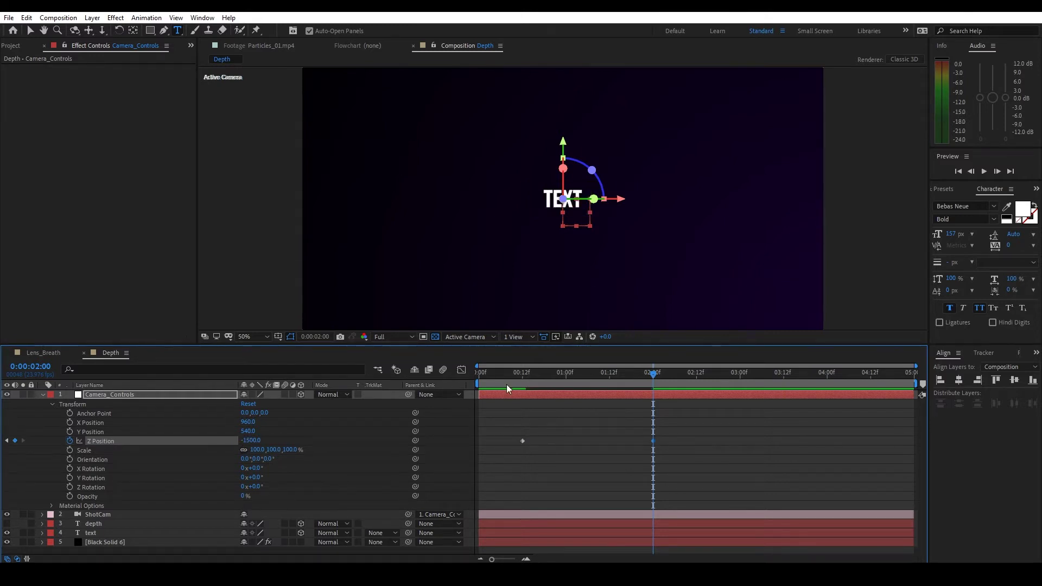
{"action": "left_click", "coordinate": [7, 523]}
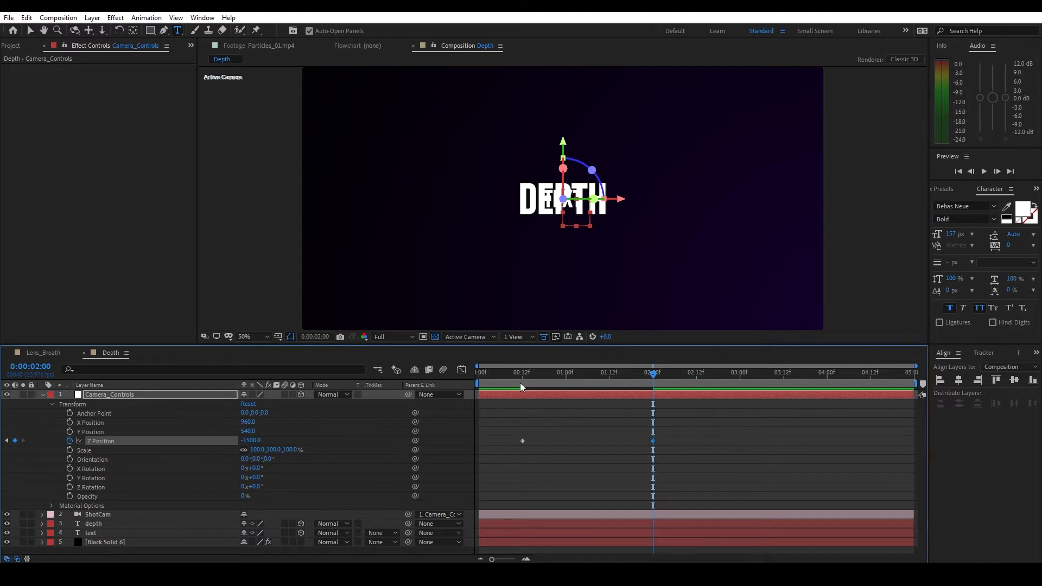
{"action": "left_click_drag", "start_coordinate": [527, 370], "coordinate": [508, 380]}
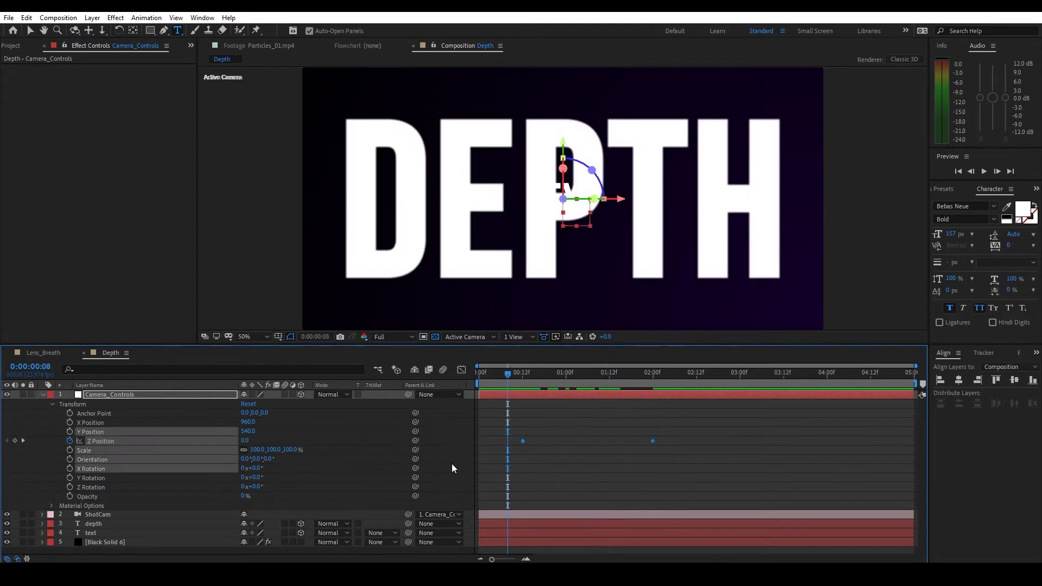
Easy Ease the Z Position keyframes and add a -1200 keyframe at frame 20
{"action": "key", "text": "F9"}
{"action": "left_click_drag", "start_coordinate": [518, 375], "coordinate": [542, 396]}
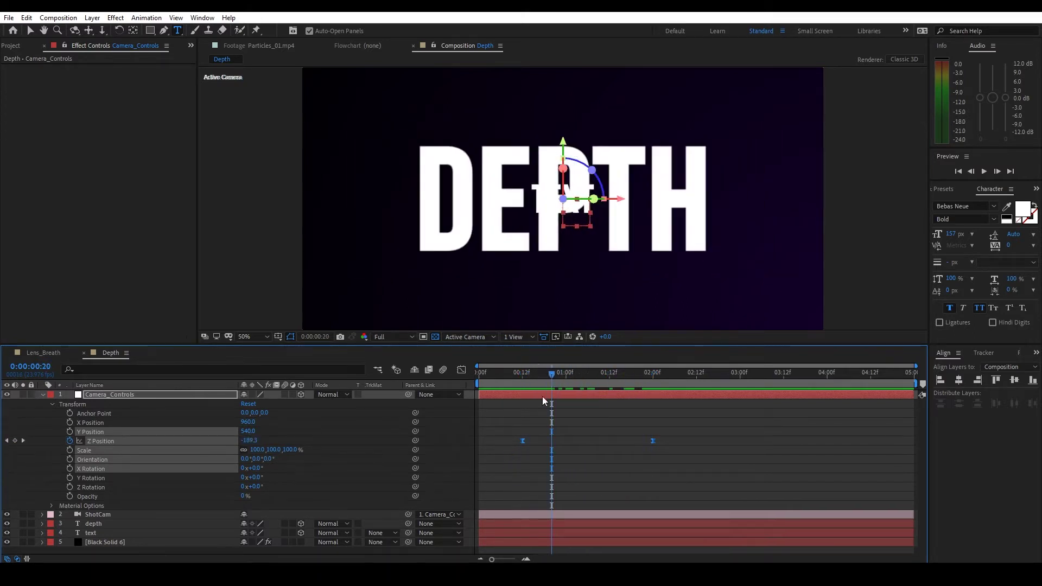
{"action": "left_click", "coordinate": [249, 440]}
{"action": "type", "text": "-1200"}
{"action": "key", "text": "Return"}
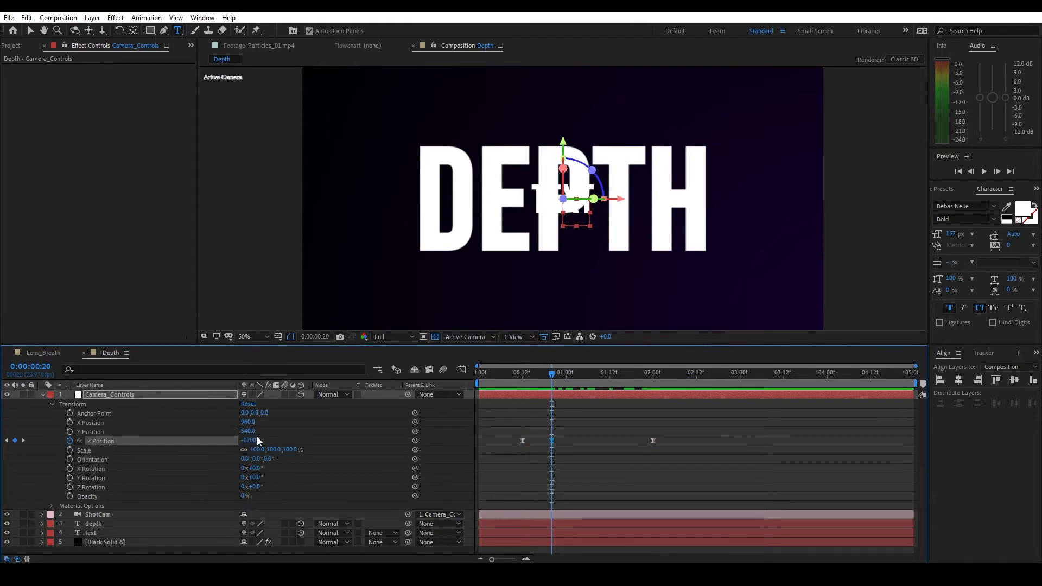
Return near the start and preview the eased camera push
{"action": "left_click", "coordinate": [501, 374]}
{"action": "left_click_drag", "start_coordinate": [480, 379], "coordinate": [563, 386]}
{"action": "key", "text": "space"}
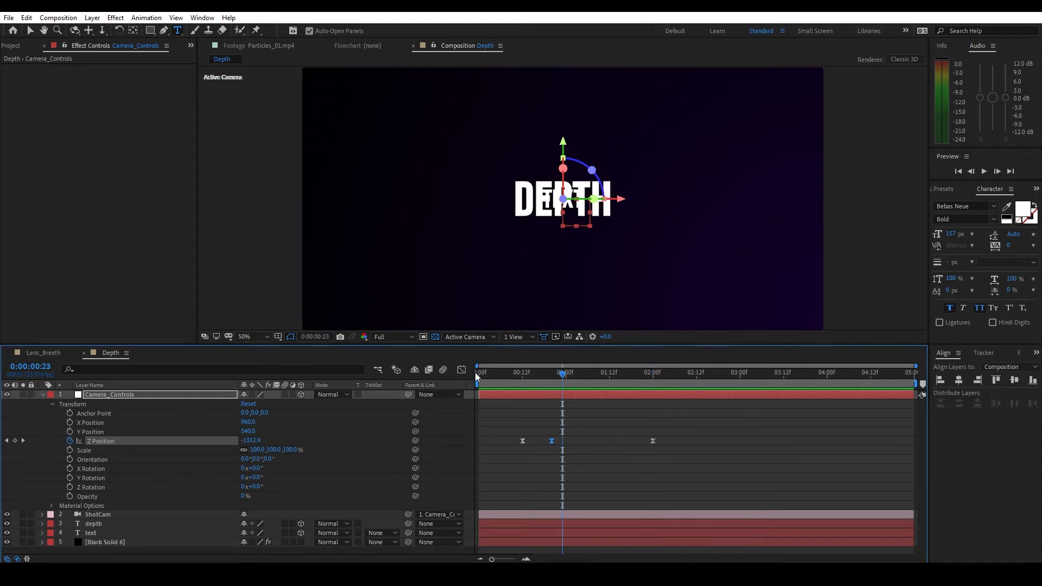
Show Z Position in the Graph Editor's value graph and lengthen the first keyframe's ease
{"action": "left_click", "coordinate": [461, 369]}
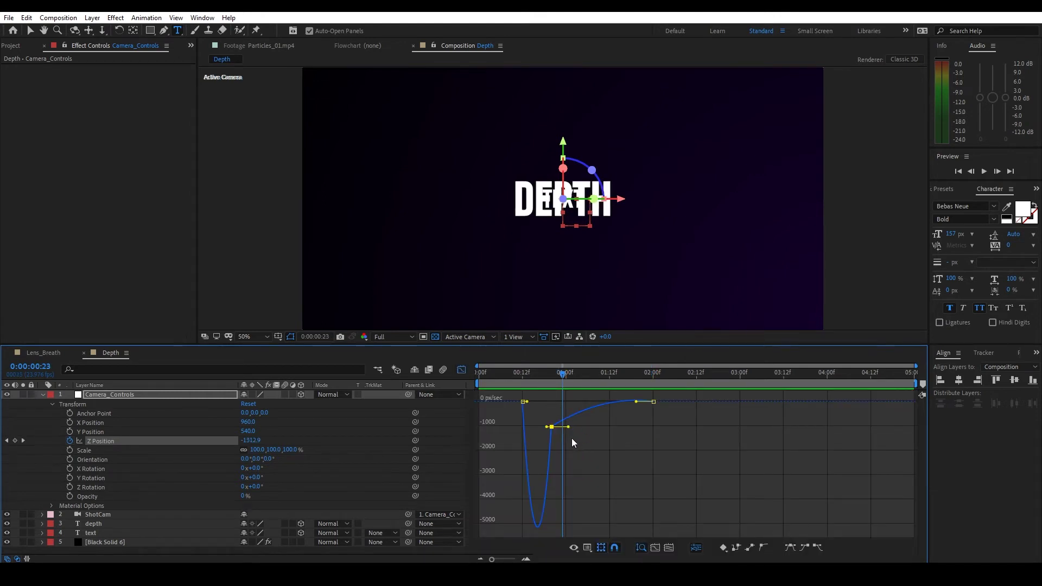
{"action": "left_click_drag", "start_coordinate": [545, 377], "coordinate": [635, 377]}
{"action": "right_click", "coordinate": [657, 469]}
{"action": "left_click", "coordinate": [783, 407]}
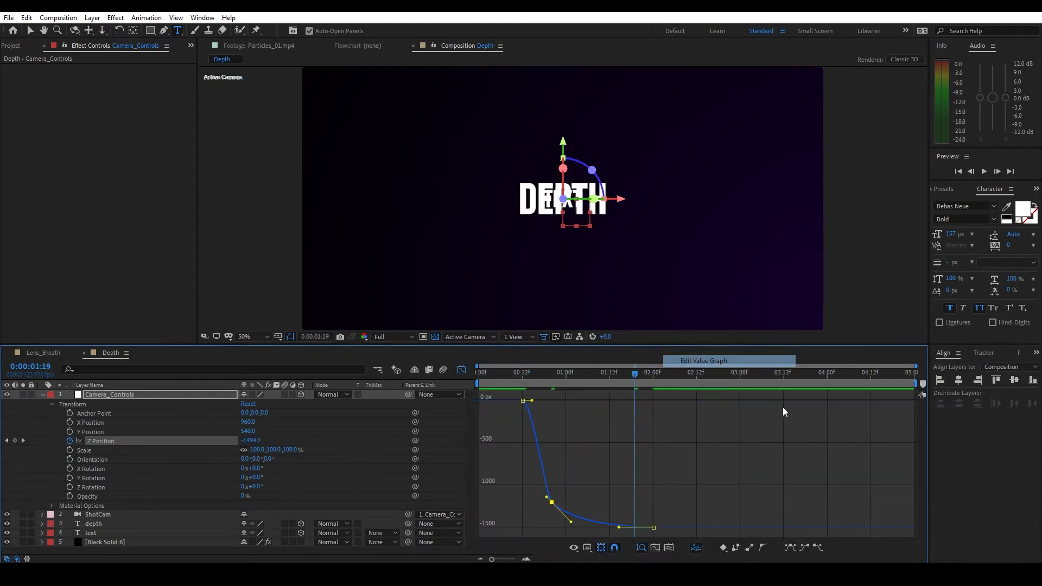
{"action": "left_click_drag", "start_coordinate": [546, 497], "coordinate": [537, 488]}
{"action": "left_click_drag", "start_coordinate": [532, 401], "coordinate": [544, 401]}
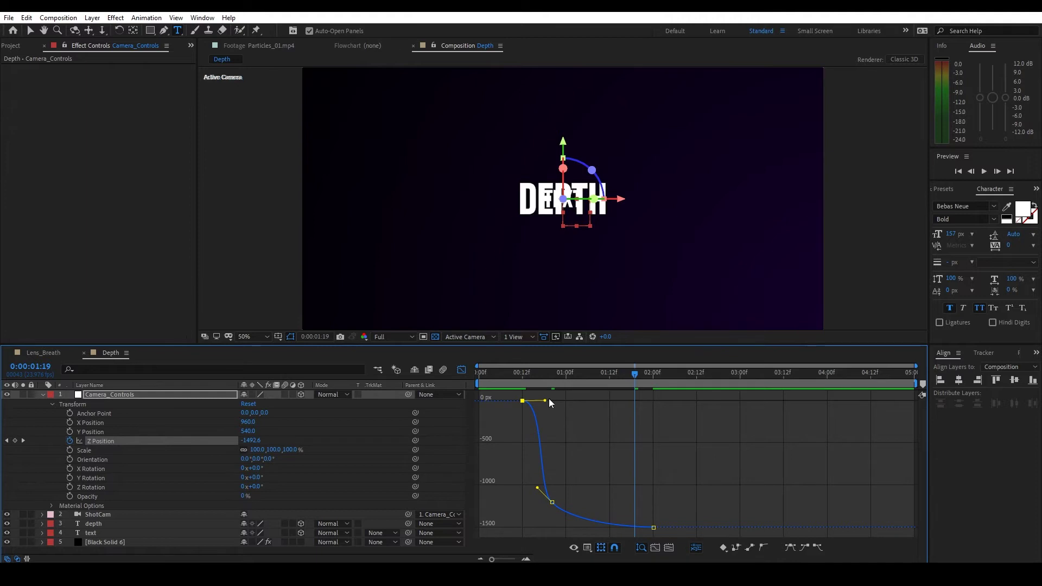
{"action": "left_click_drag", "start_coordinate": [546, 400], "coordinate": [548, 399]}
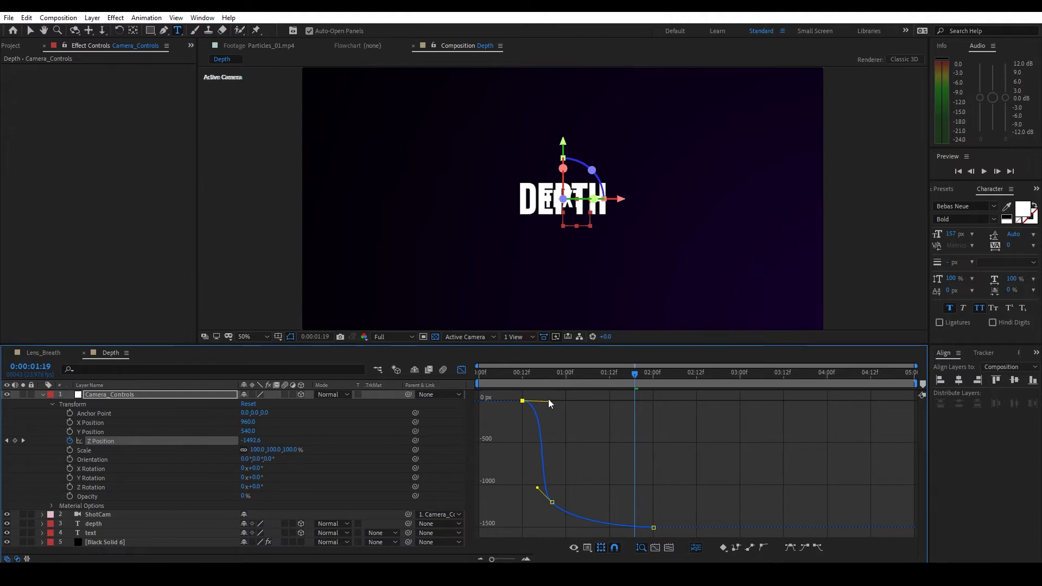
Preview the push and shorten the first keyframe's ease for a faster start
{"action": "left_click", "coordinate": [496, 373]}
{"action": "key", "text": "space"}
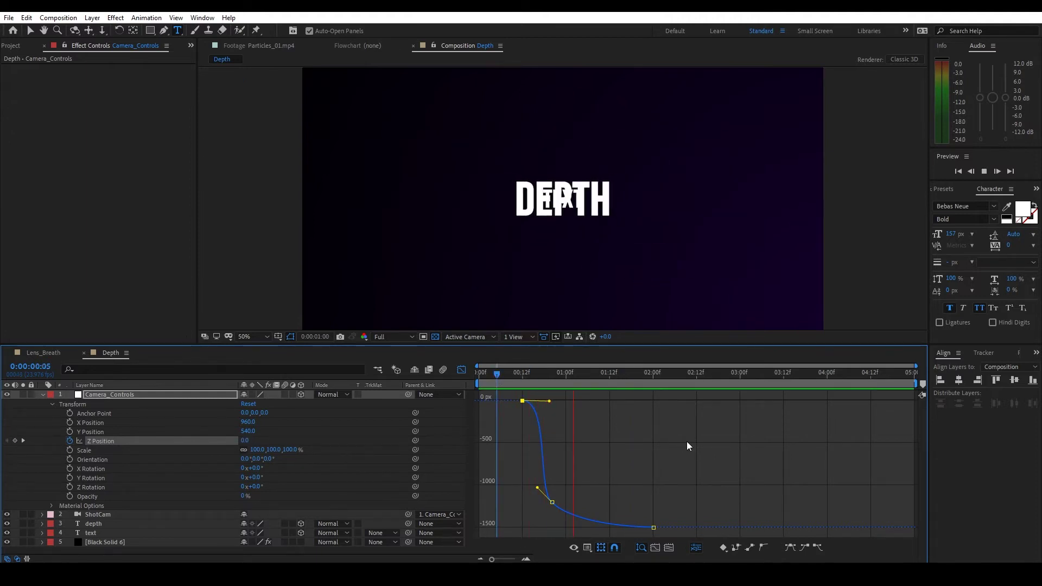
{"action": "key", "text": "space"}
{"action": "left_click_drag", "start_coordinate": [551, 401], "coordinate": [537, 402]}
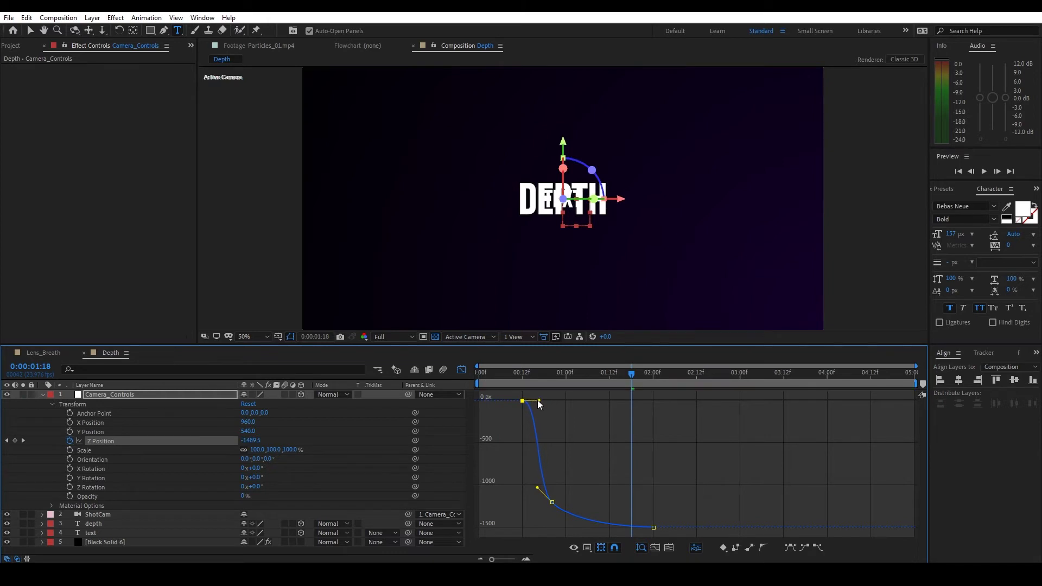
{"action": "key", "text": "space"}
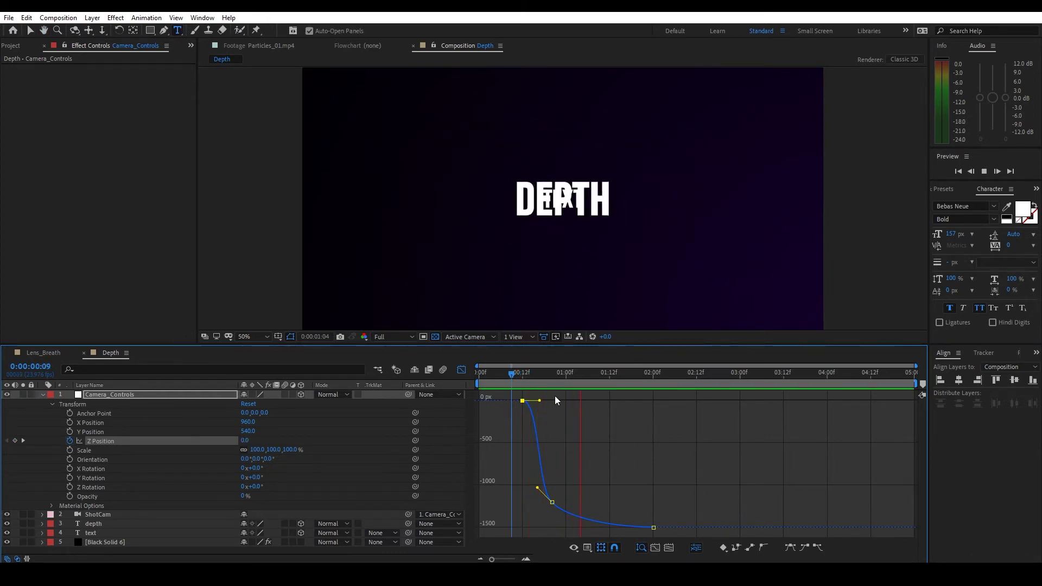
{"action": "key", "text": "space"}
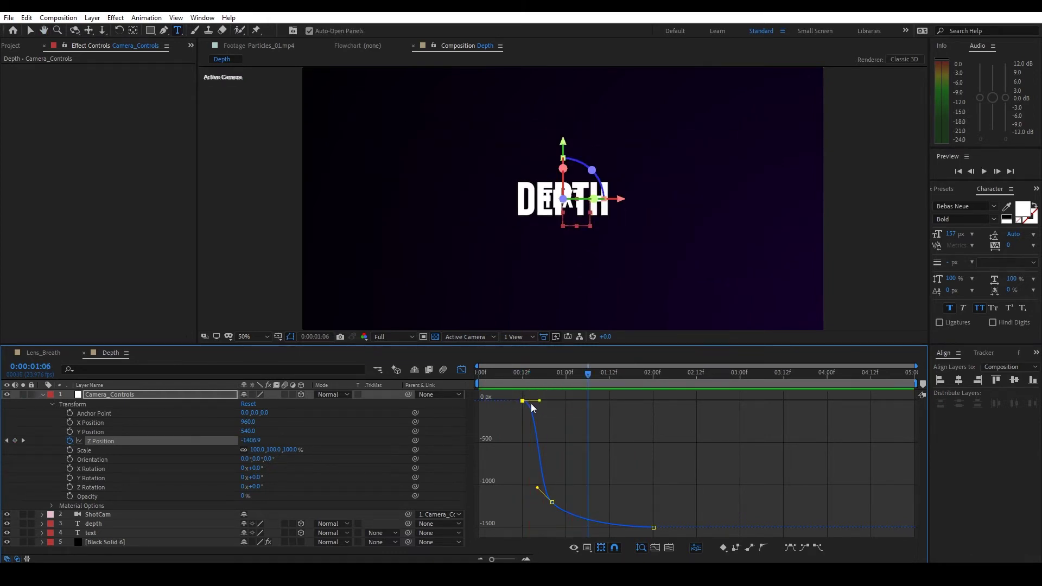
Lengthen the ease into the final -1500 keyframe and preview the revised camera move
{"action": "left_click_drag", "start_coordinate": [505, 373], "coordinate": [632, 380]}
{"action": "left_click", "coordinate": [655, 527]}
{"action": "left_click_drag", "start_coordinate": [655, 526], "coordinate": [591, 526]}
{"action": "key", "text": "space"}
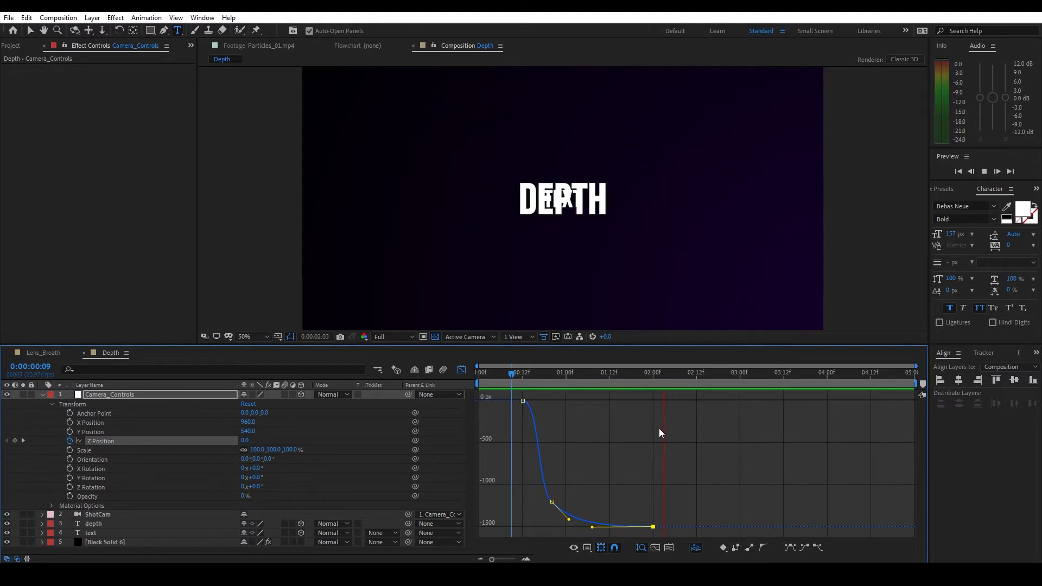
{"action": "left_click", "coordinate": [497, 371]}
{"action": "key", "text": "space"}
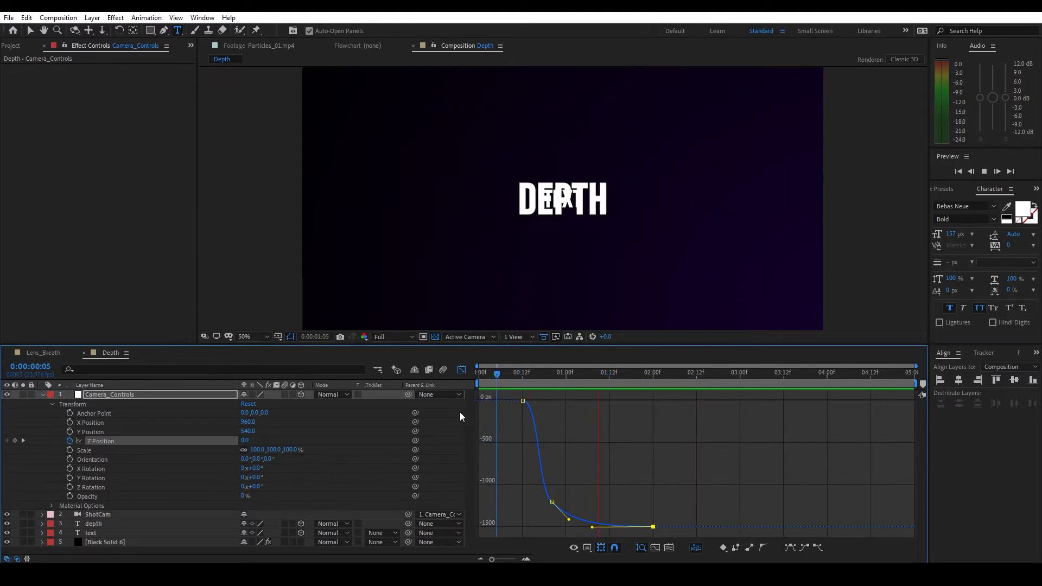
Return the timeline to layer bars, collapse Camera_Controls and scrub the camera push to 0:00:00:12
{"action": "left_click", "coordinate": [462, 370]}
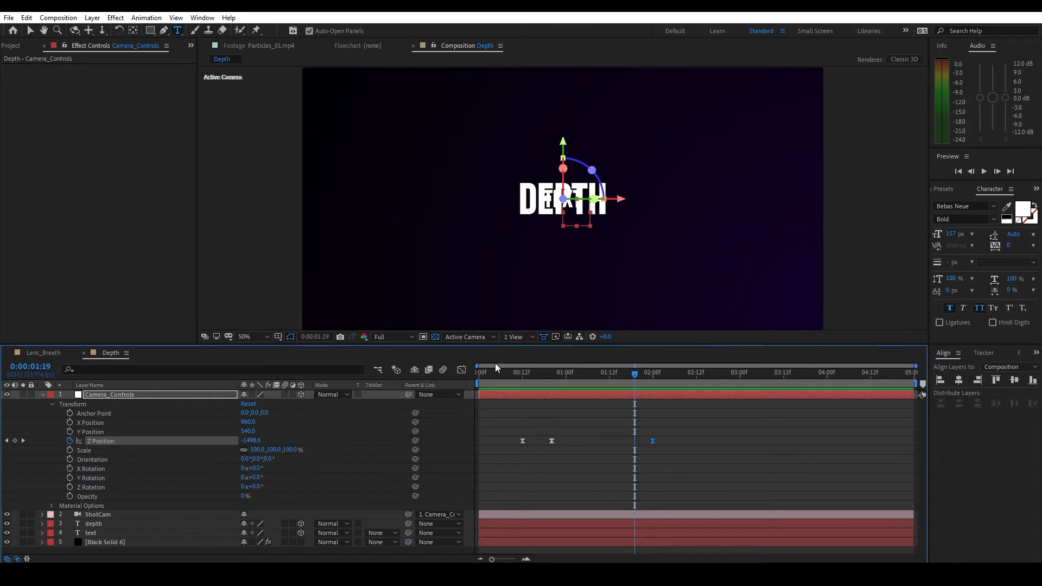
{"action": "key", "text": "space"}
{"action": "left_click", "coordinate": [43, 395]}
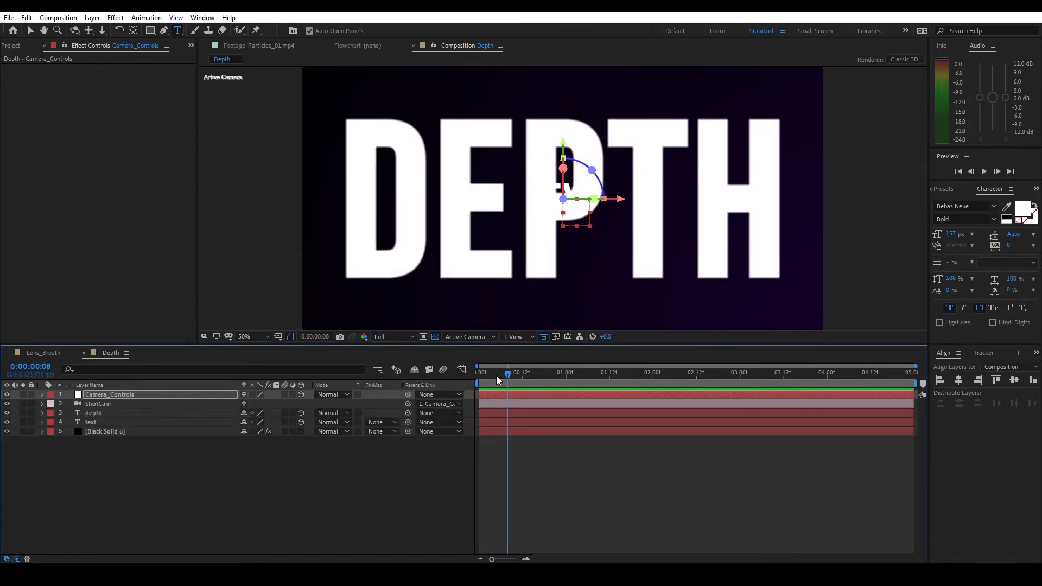
{"action": "left_click_drag", "start_coordinate": [482, 373], "coordinate": [548, 372]}
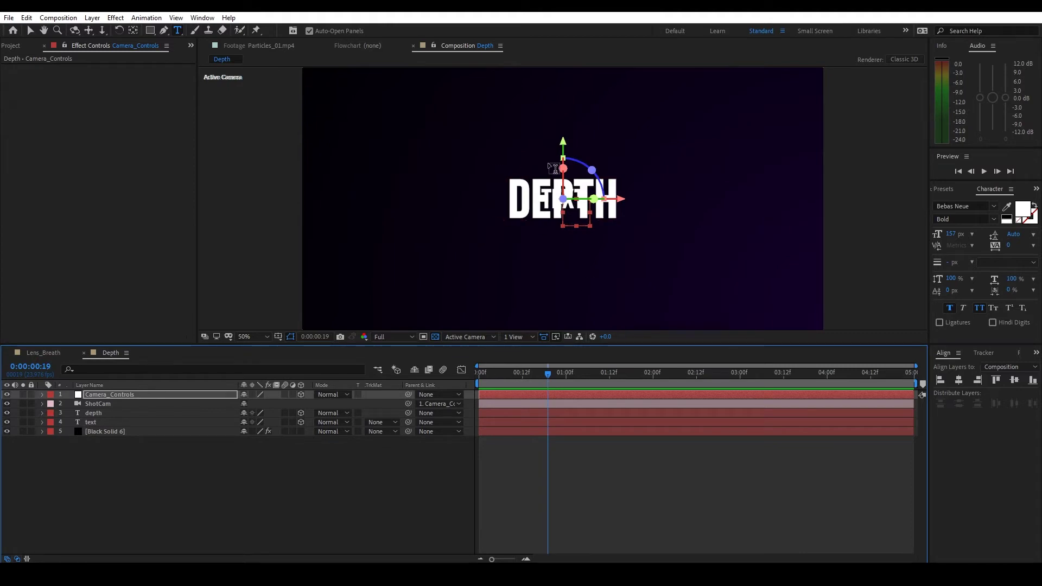
{"action": "left_click", "coordinate": [522, 373]}
Show only Camera_Controls' animated Z Position keyframes with U
{"action": "left_click", "coordinate": [155, 435]}
{"action": "left_click", "coordinate": [158, 423]}
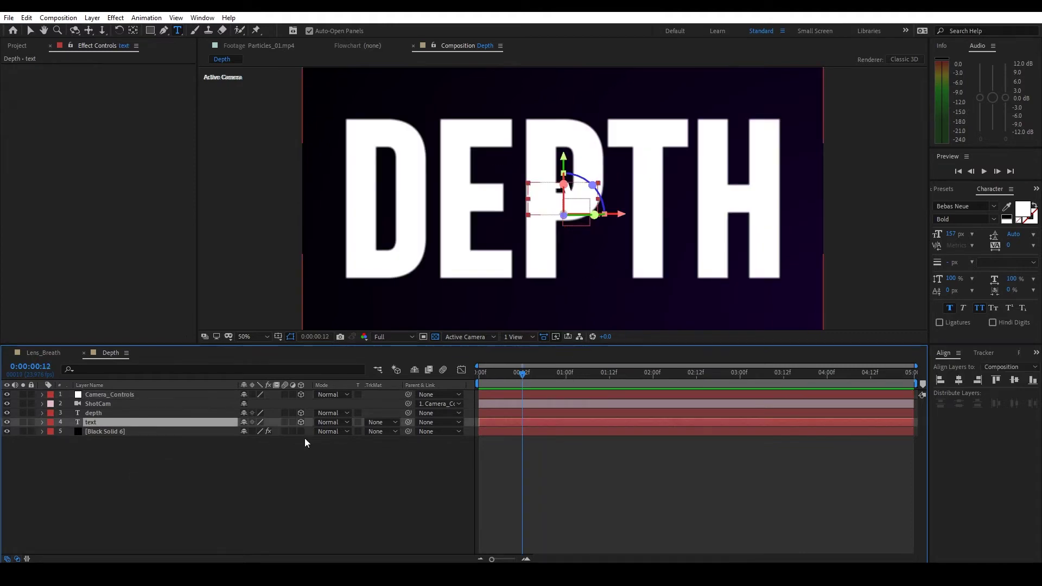
{"action": "left_click", "coordinate": [112, 404]}
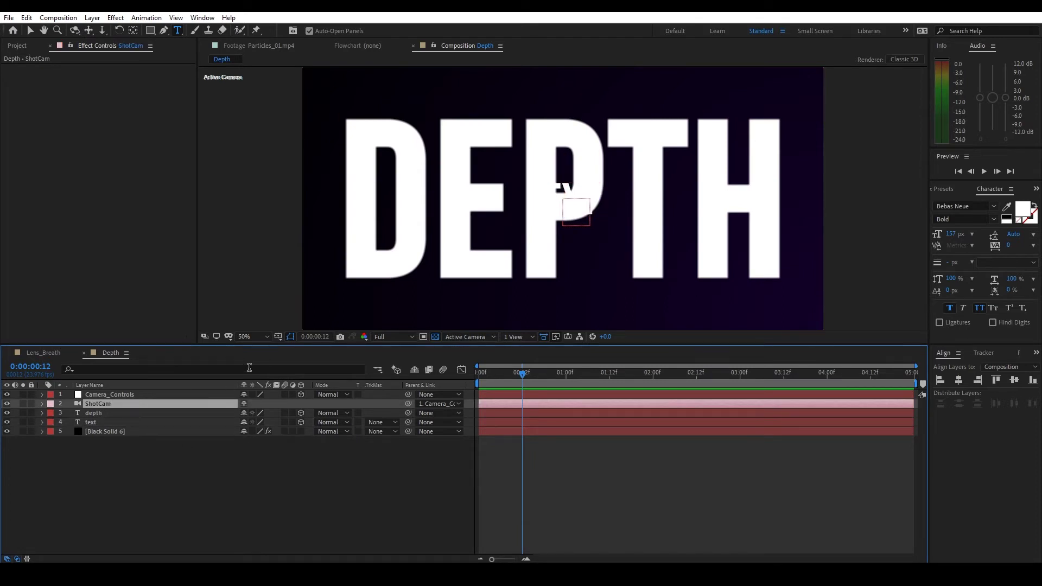
{"action": "left_click", "coordinate": [97, 395]}
{"action": "key", "text": "u"}
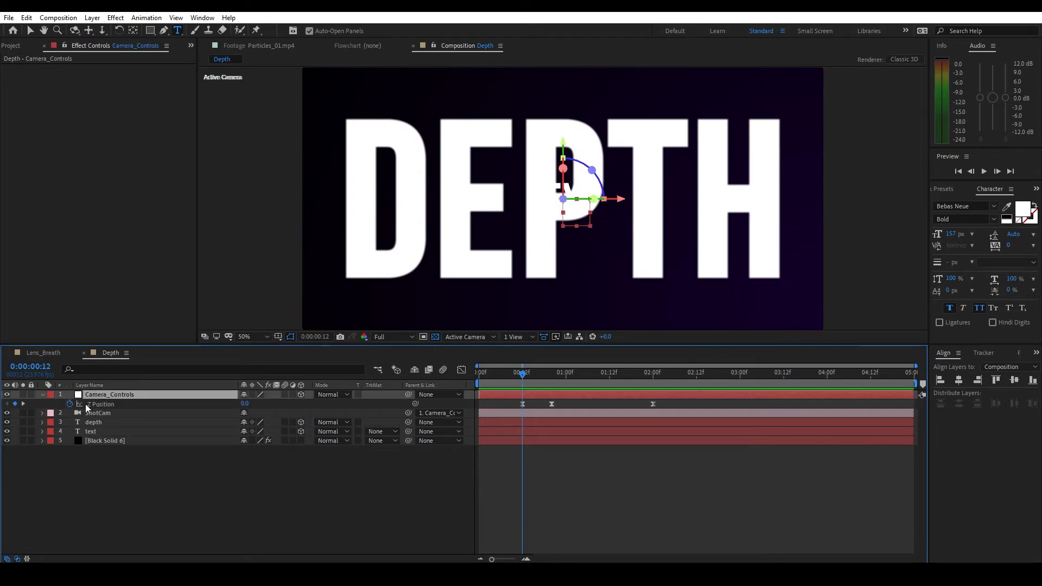
Add an expression to the text layer's Opacity setting CCZ to Camera_Controls' Z Position
{"action": "left_click", "coordinate": [162, 501]}
{"action": "left_click", "coordinate": [99, 431]}
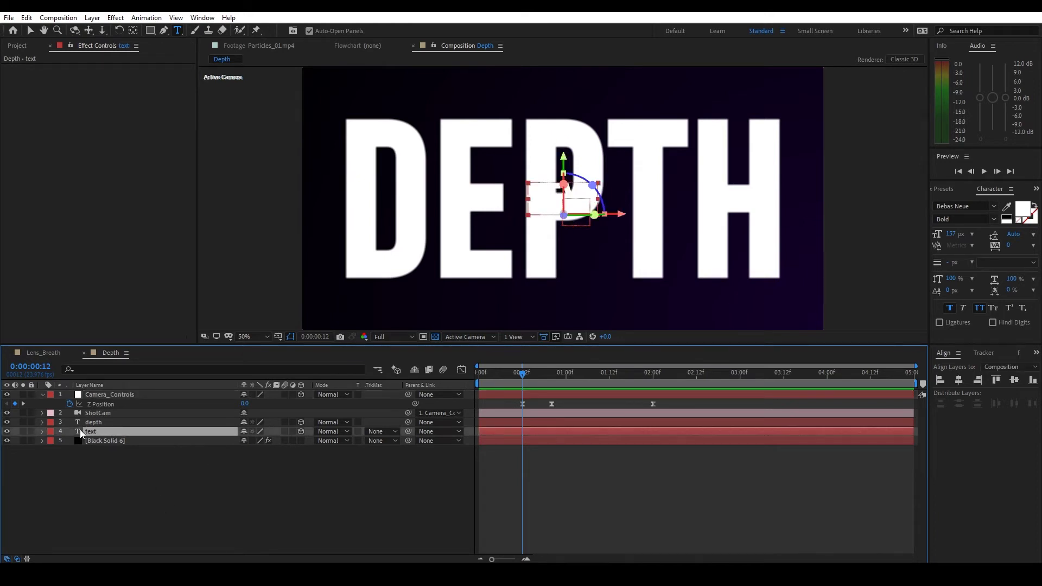
{"action": "key", "text": "t"}
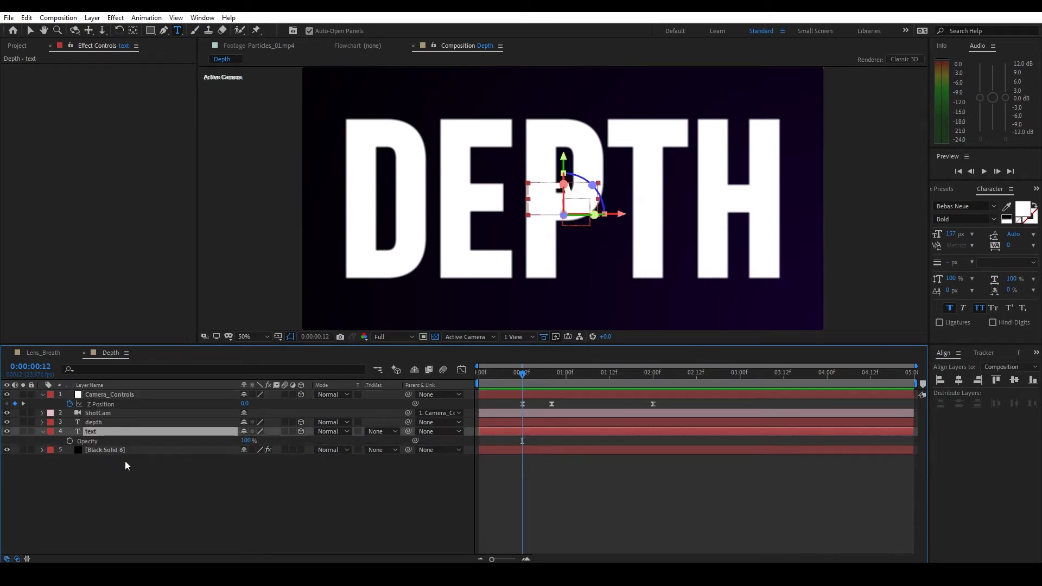
{"action": "left_click", "coordinate": [70, 441], "text": "alt"}
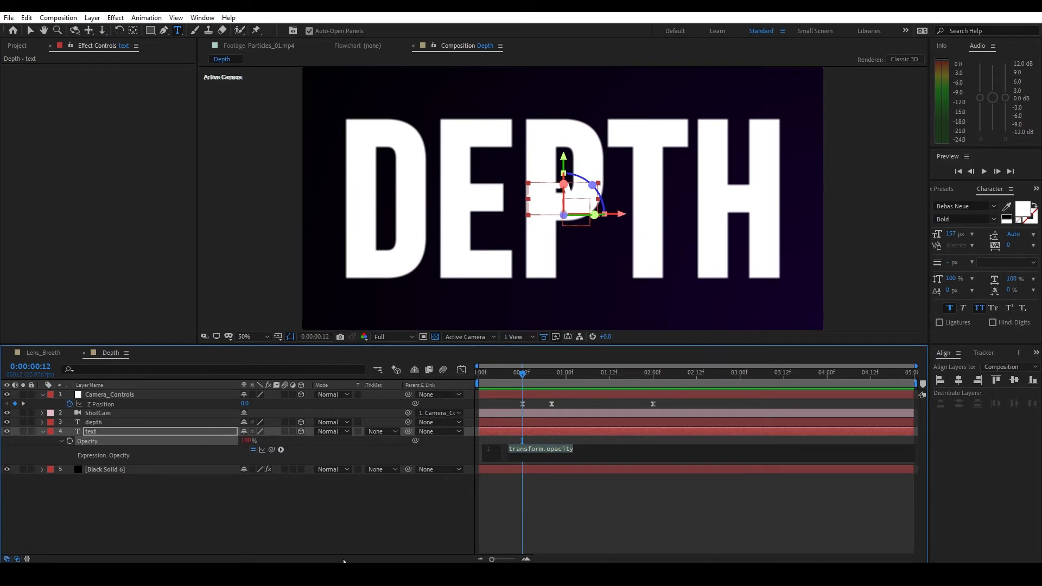
{"action": "type", "text": "co"}
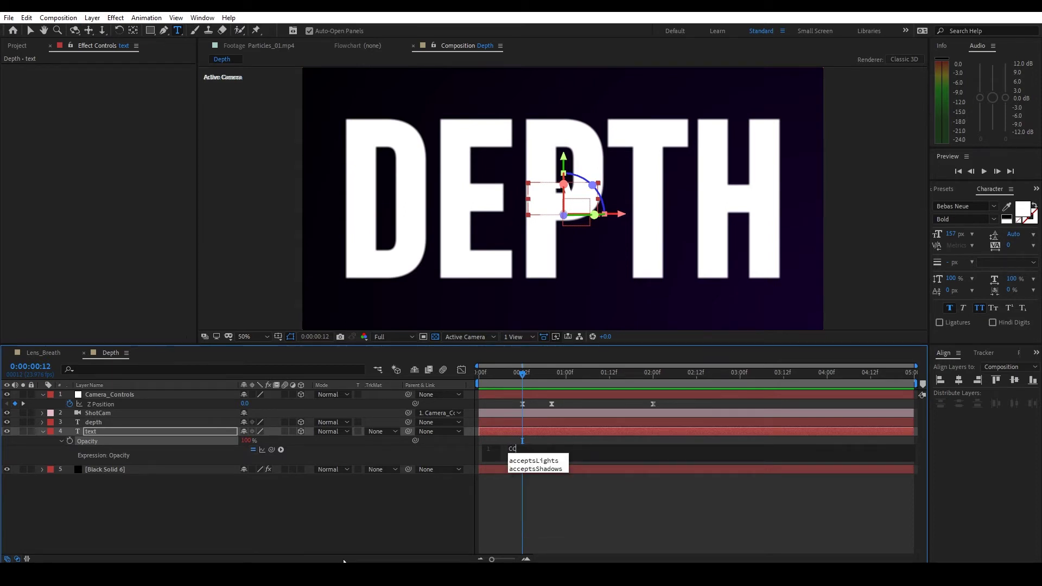
{"action": "type", "text": "_"}
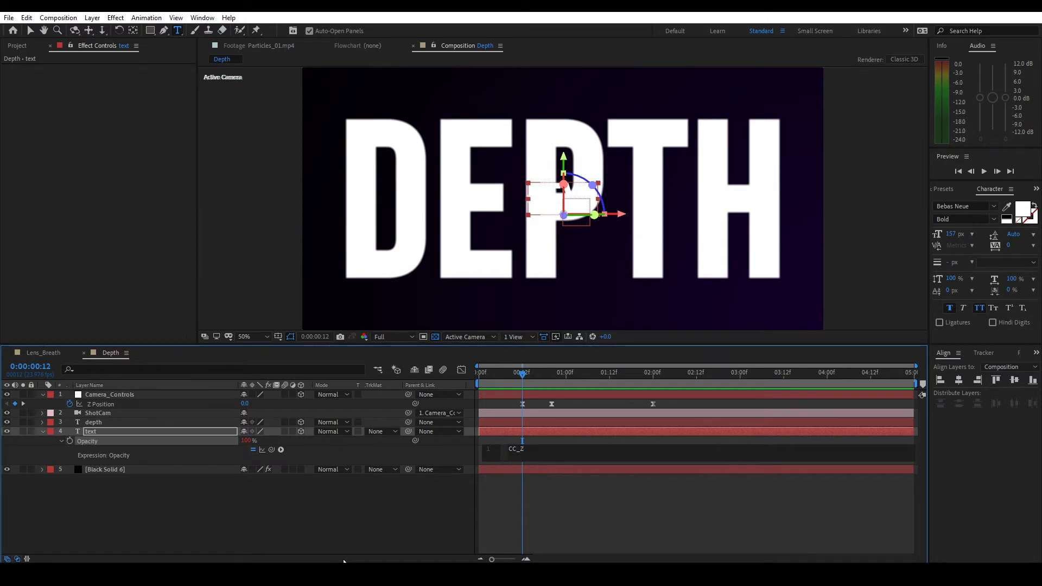
{"action": "type", "text": "Z-"}
{"action": "key", "text": "BackSpace"}
{"action": "key", "text": "BackSpace"}
{"action": "key", "text": "BackSpace"}
{"action": "type", "text": "Z ="}
{"action": "left_click_drag", "start_coordinate": [272, 449], "coordinate": [102, 404]}
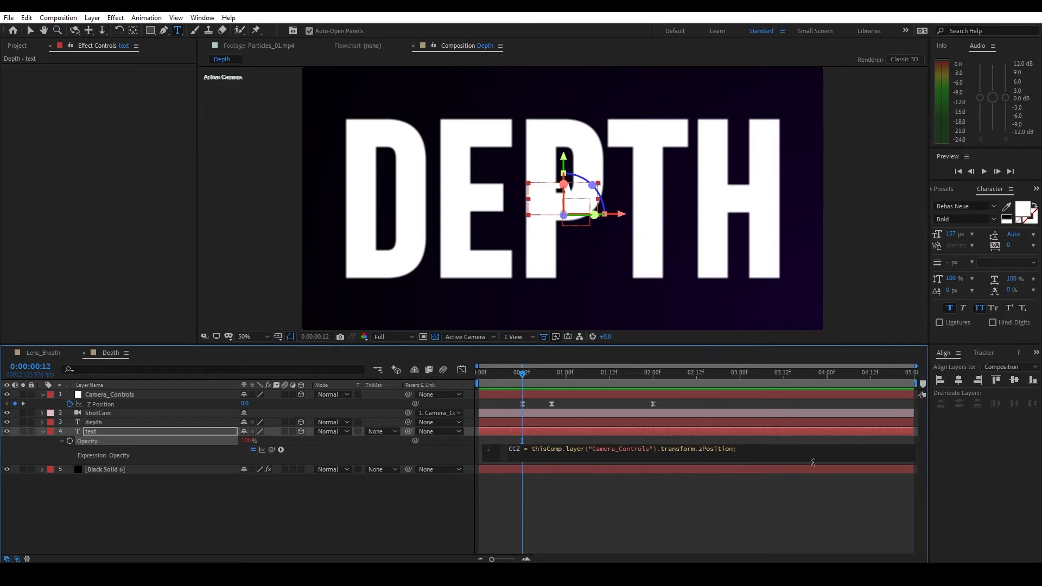
{"action": "key", "text": "Return"}
Add the line ease(CCZ, -400, -1500, 0, 100) to the Opacity expression and scrub to check
{"action": "type", "text": "e"}
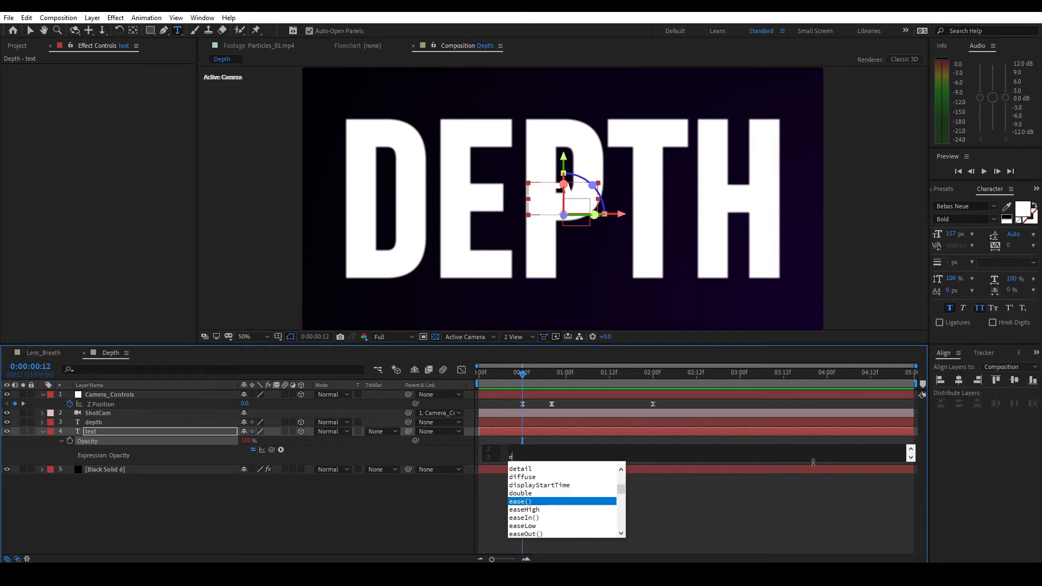
{"action": "type", "text": "ase(c"}
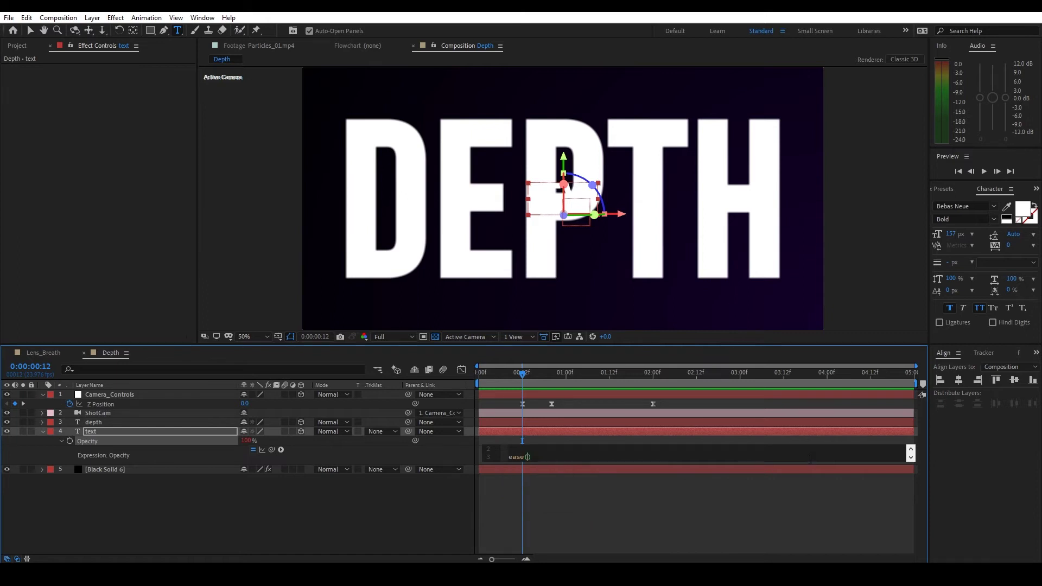
{"action": "type", "text": "CZ,"}
{"action": "left_click_drag", "start_coordinate": [523, 373], "coordinate": [537, 374]}
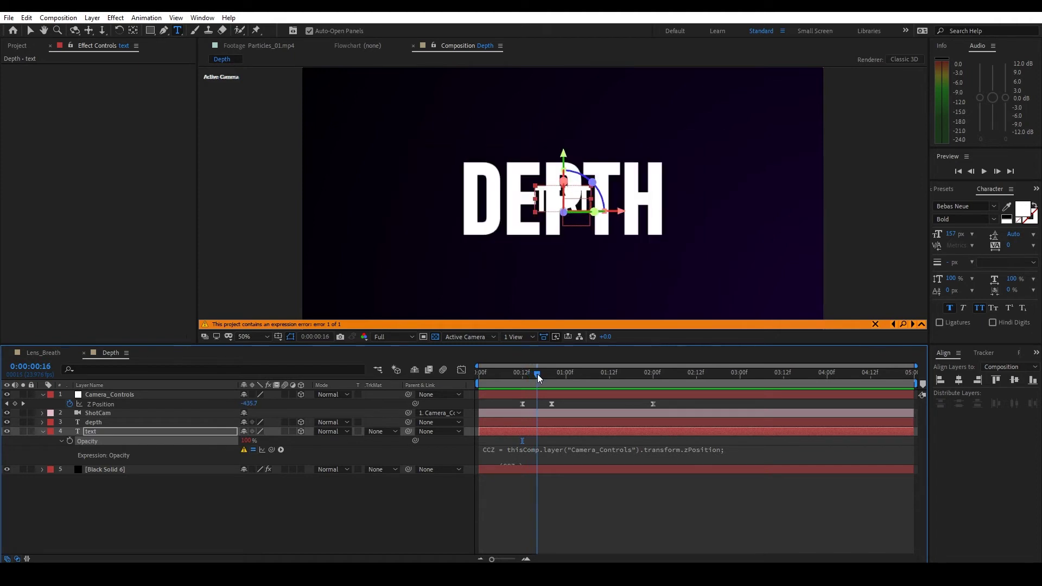
{"action": "left_click", "coordinate": [534, 456]}
{"action": "key", "text": "Right"}
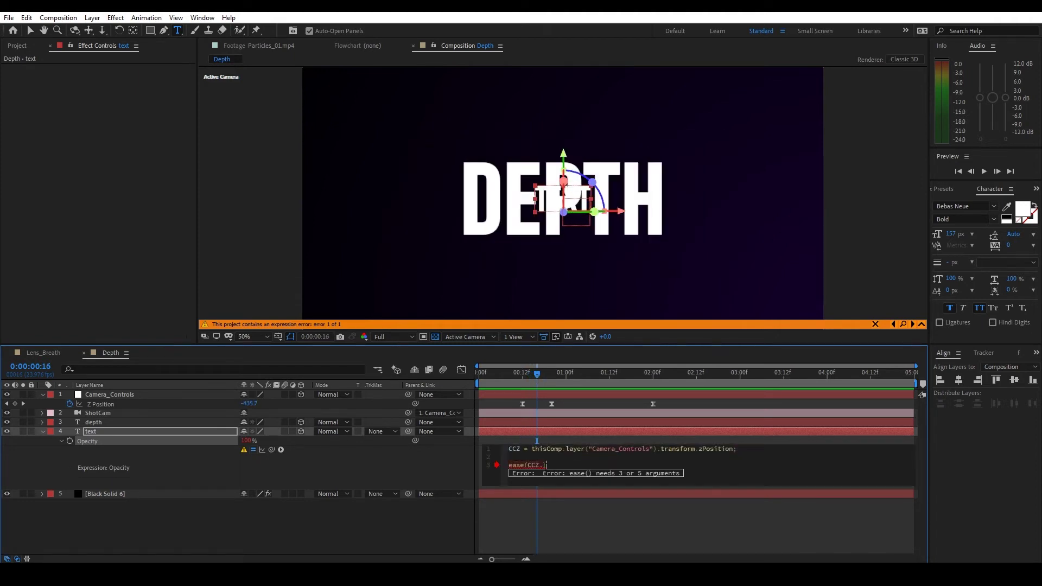
{"action": "type", "text": "-400, -1500, 0, 100"}
{"action": "key", "text": "BackSpace"}
{"action": "left_click", "coordinate": [647, 523]}
{"action": "mouse_move", "coordinate": [538, 373]}
{"action": "left_mouse_down"}
{"action": "mouse_move", "coordinate": [565, 373]}
{"action": "mouse_move", "coordinate": [533, 376]}
{"action": "mouse_move", "coordinate": [555, 377]}
{"action": "left_mouse_up"}
Change the ease's starting opacity from 0 to 33 and preview the push
{"action": "left_click", "coordinate": [597, 465]}
{"action": "double_click", "coordinate": [597, 465]}
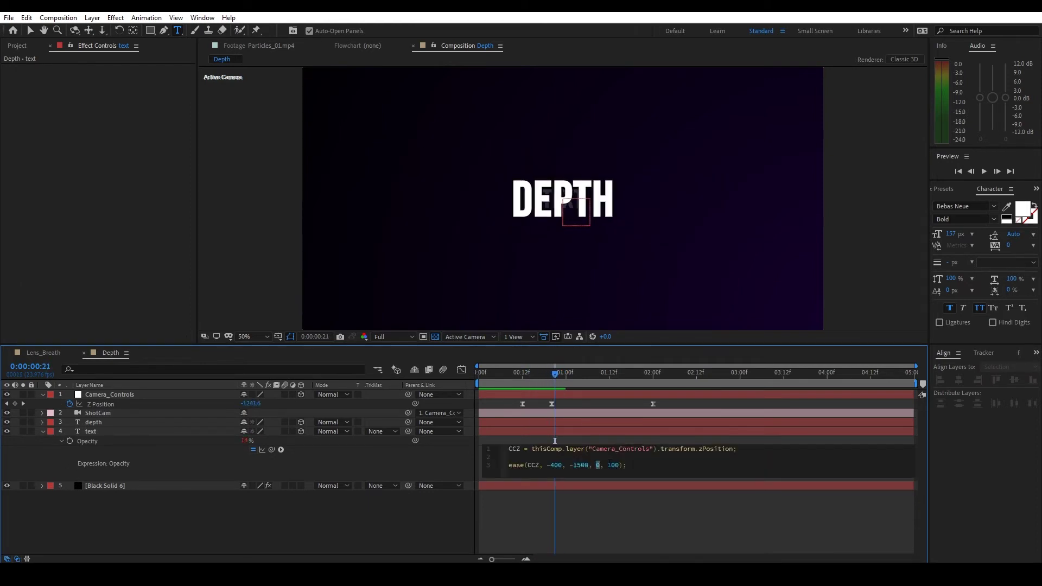
{"action": "type", "text": "33"}
{"action": "left_click", "coordinate": [591, 532]}
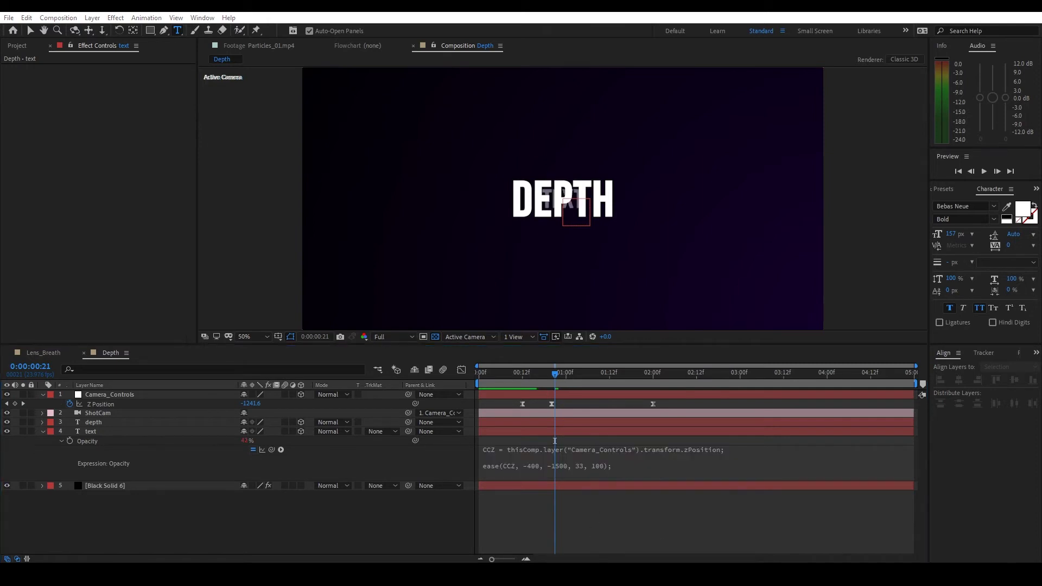
{"action": "key", "text": "space"}
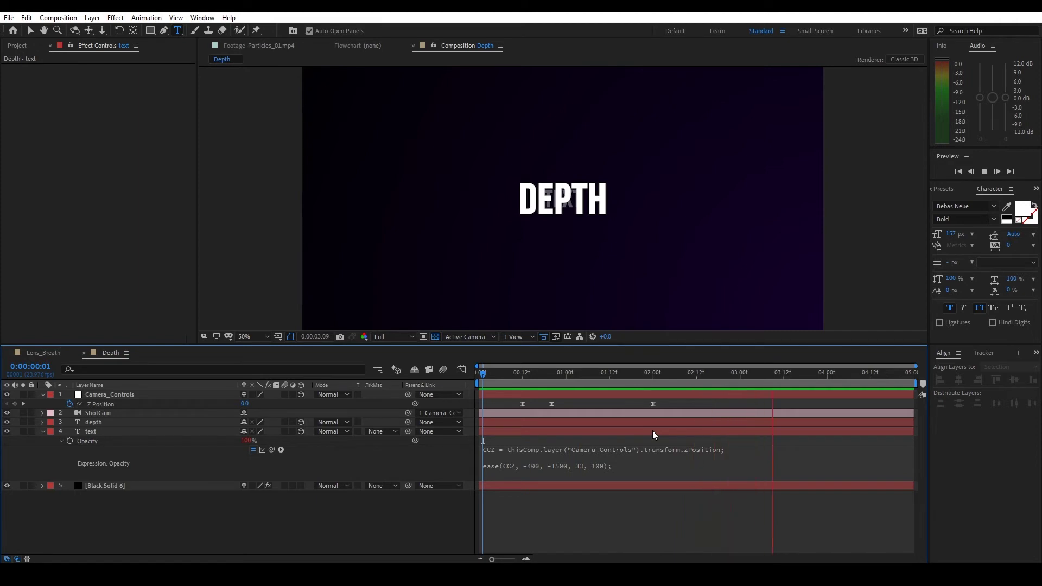
Stop the preview at 0:00:00:13, step back to 0:00:00:10 and replay the text fade
{"action": "left_click", "coordinate": [527, 372]}
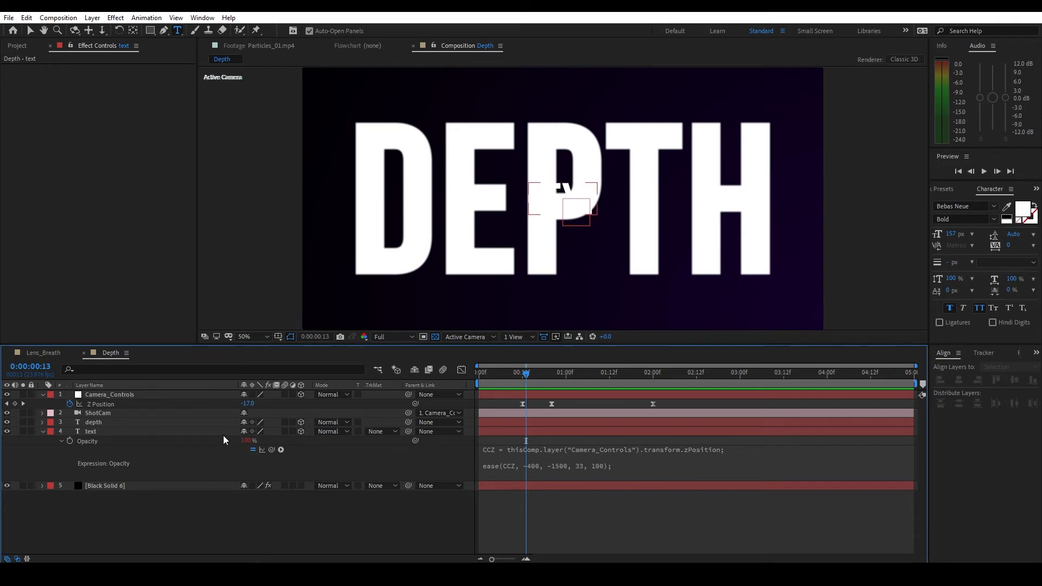
{"action": "key", "text": "Page_Up"}
{"action": "key", "text": "Page_Up"}
{"action": "key", "text": "Page_Up"}
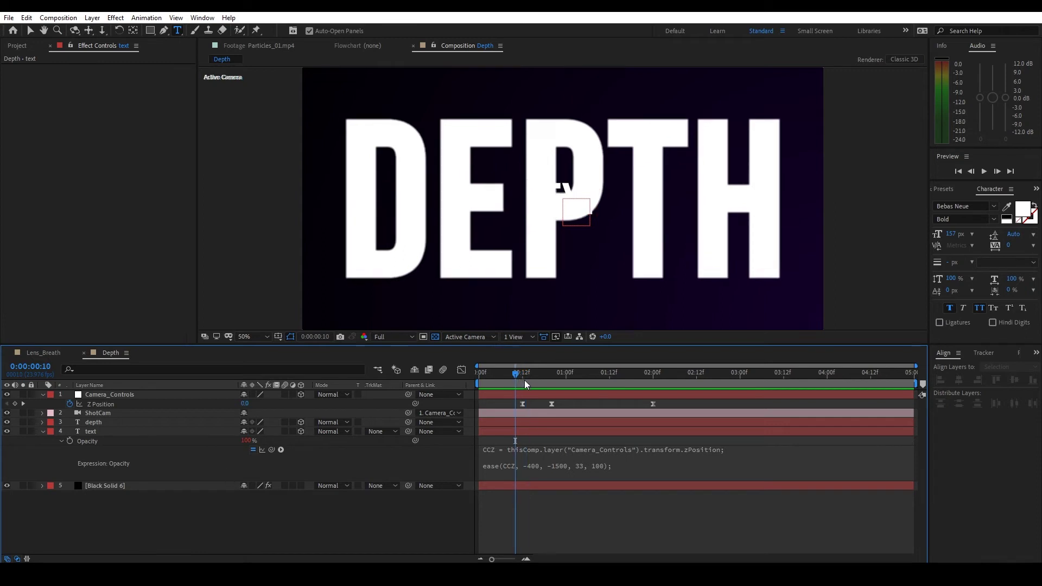
{"action": "key", "text": "space"}
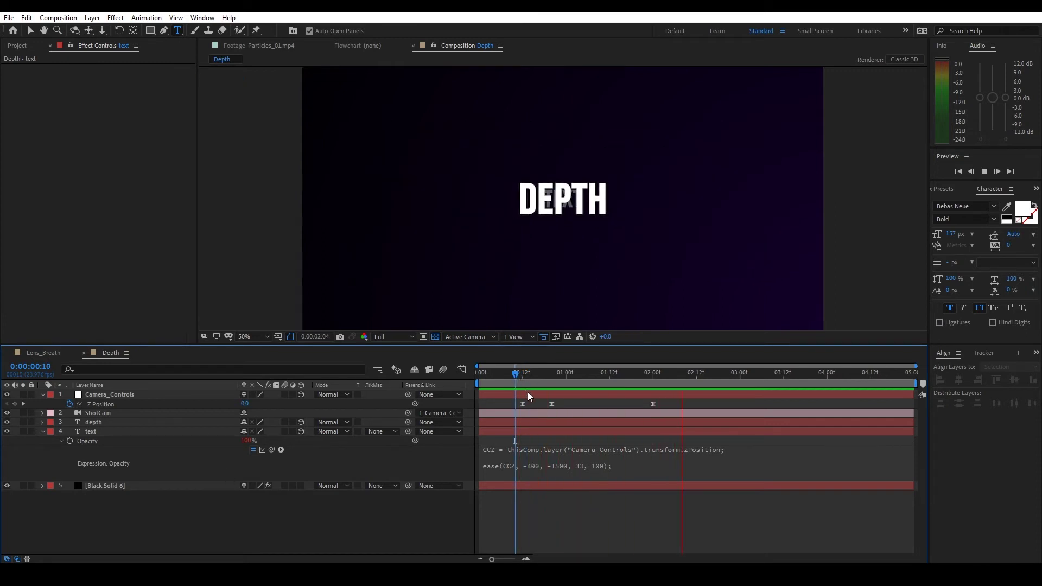
{"action": "key", "text": "space"}
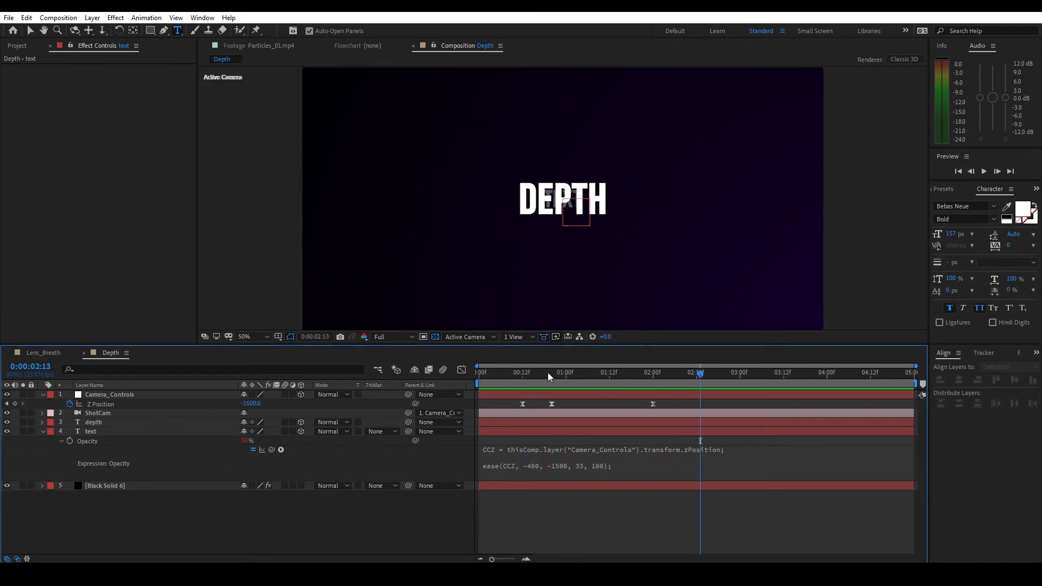
At 0:00:00:11, show ShotCam's camera options and try an Aperture of 150
{"action": "left_click_drag", "start_coordinate": [548, 372], "coordinate": [519, 375]}
{"action": "left_click", "coordinate": [98, 413]}
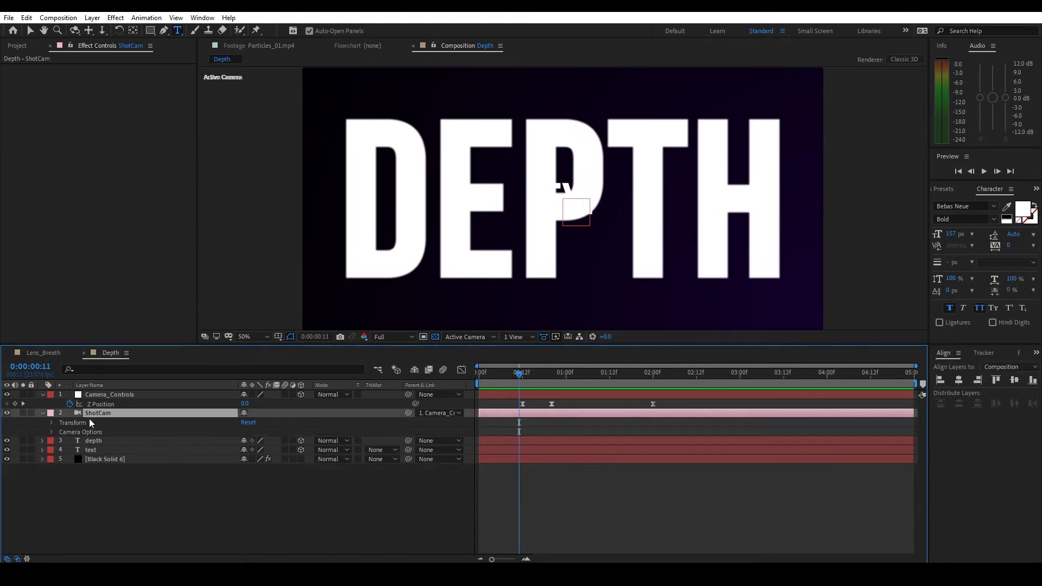
{"action": "key", "text": "a"}
{"action": "key", "text": "a"}
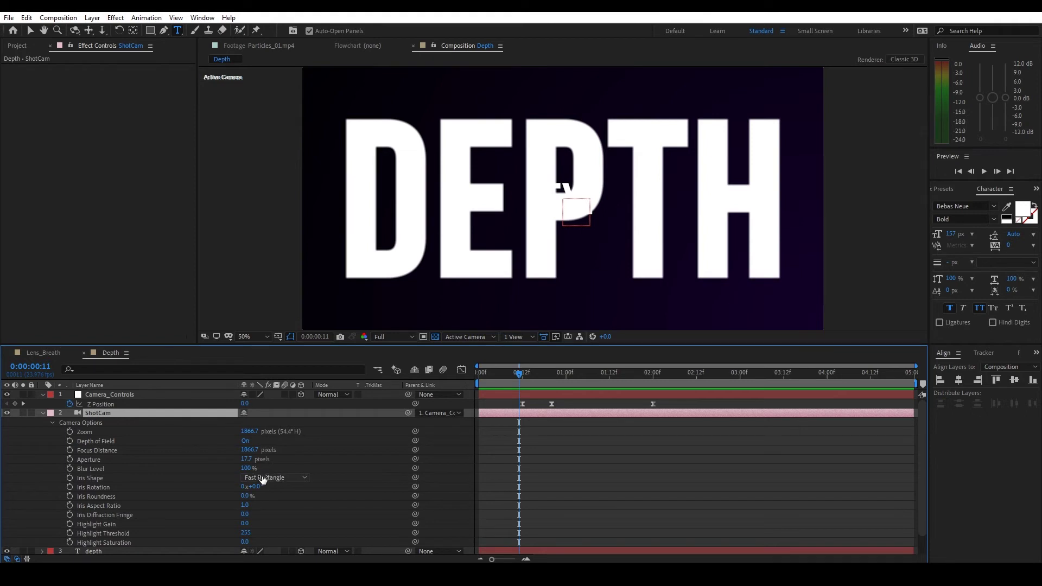
{"action": "left_click", "coordinate": [246, 459]}
{"action": "type", "text": "150"}
{"action": "key", "text": "Return"}
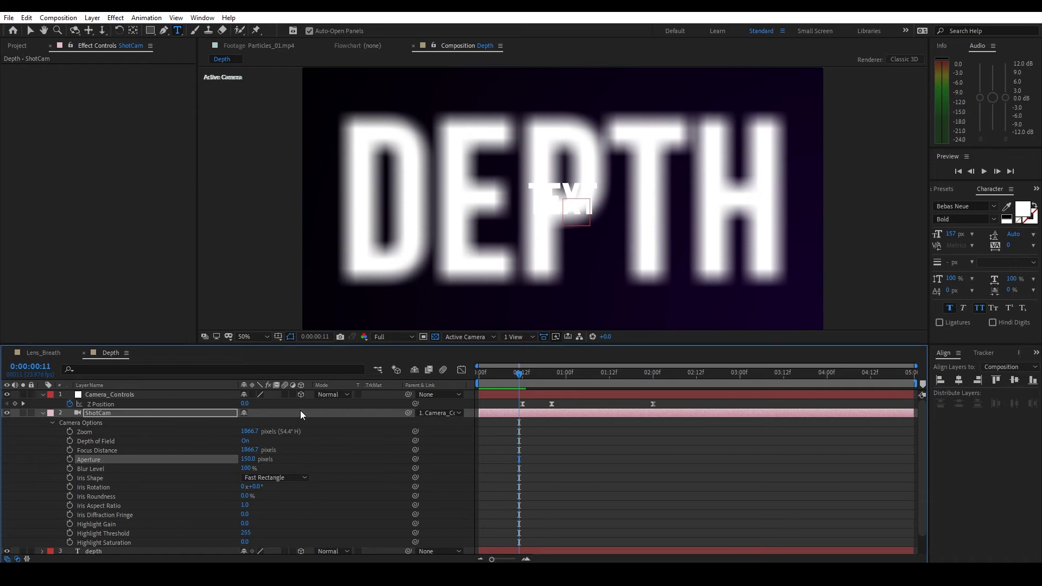
Reset Aperture to default, then set it to 250 and finally 200 pixels
{"action": "right_click", "coordinate": [261, 459]}
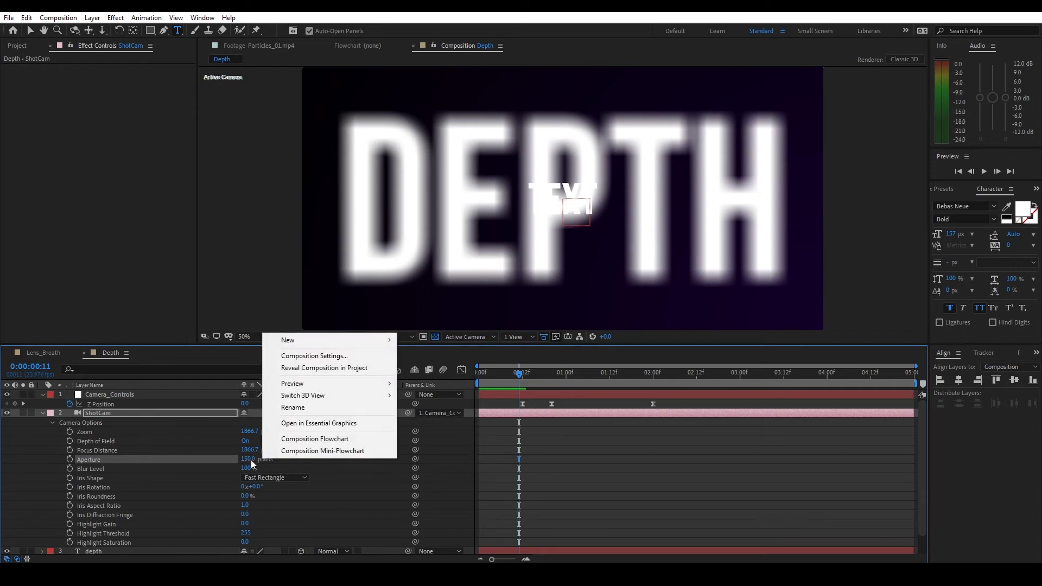
{"action": "right_click", "coordinate": [241, 459]}
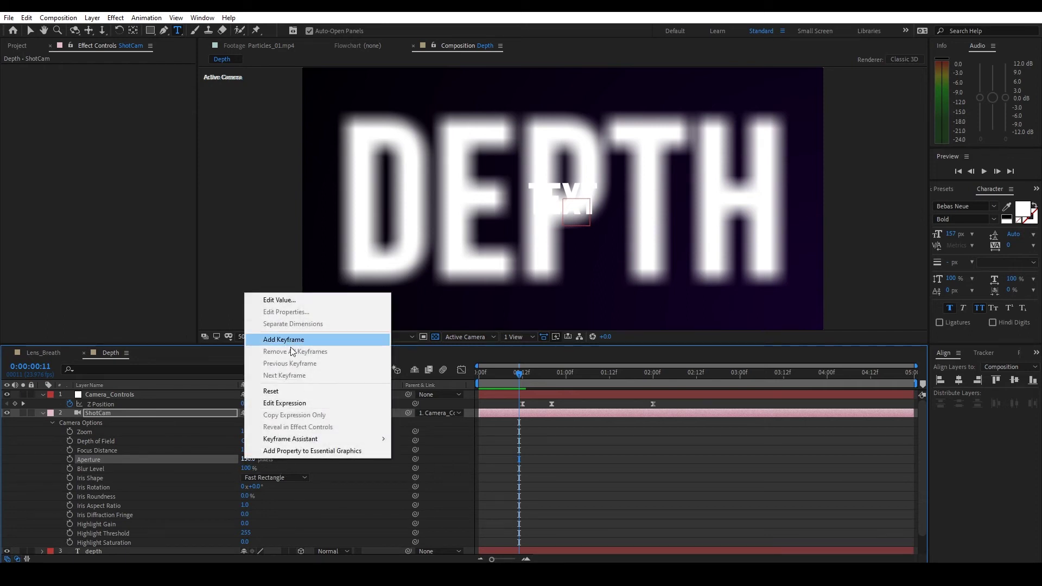
{"action": "left_click", "coordinate": [304, 391]}
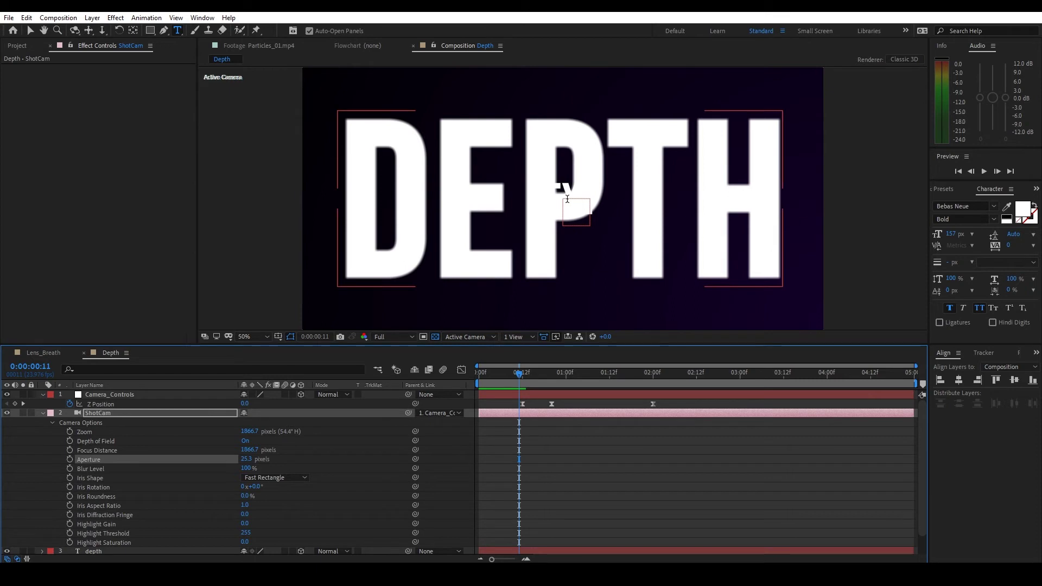
{"action": "left_click", "coordinate": [248, 458]}
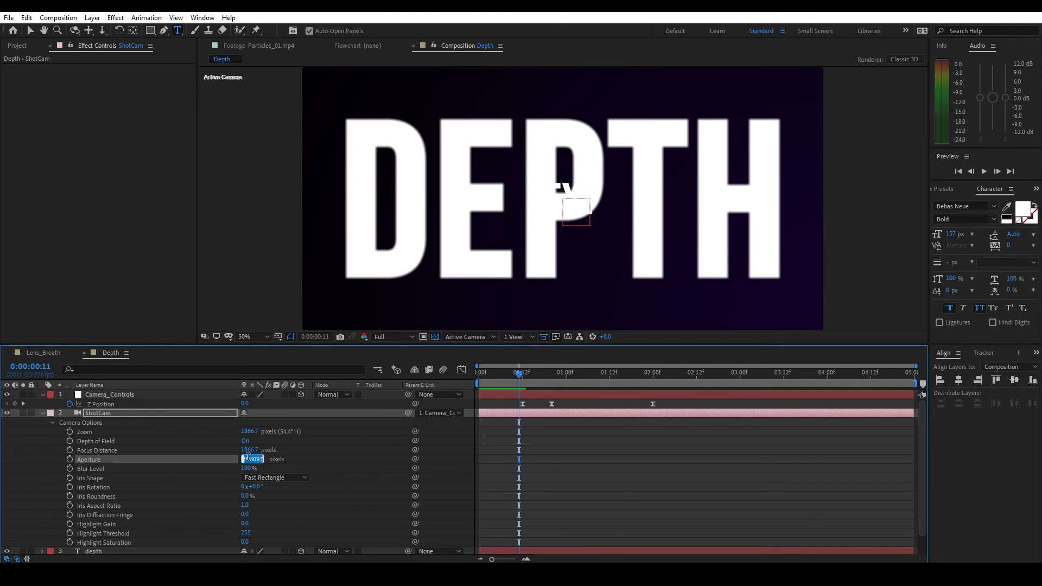
{"action": "type", "text": "250"}
{"action": "key", "text": "Return"}
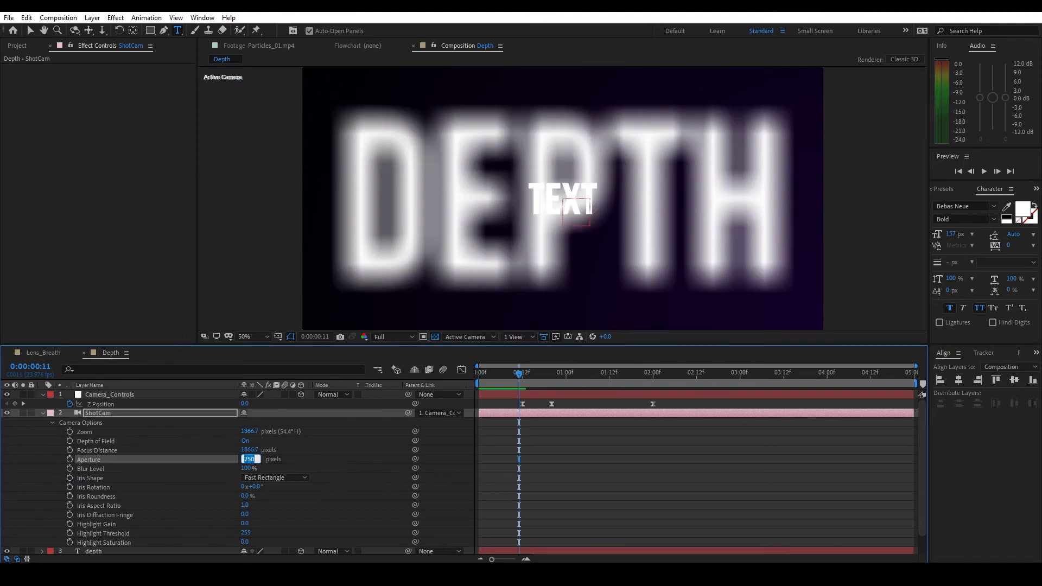
{"action": "type", "text": "200"}
{"action": "key", "text": "Return"}
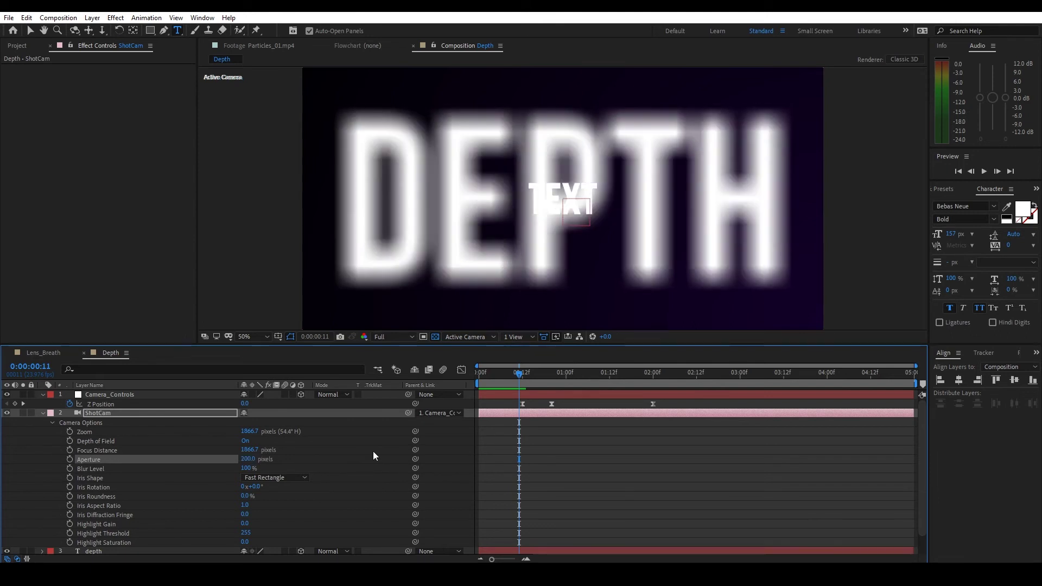
Set Blur Level to 200%, then settle on 150%
{"action": "left_click", "coordinate": [246, 468]}
{"action": "type", "text": "200"}
{"action": "key", "text": "Return"}
{"action": "left_click", "coordinate": [246, 469]}
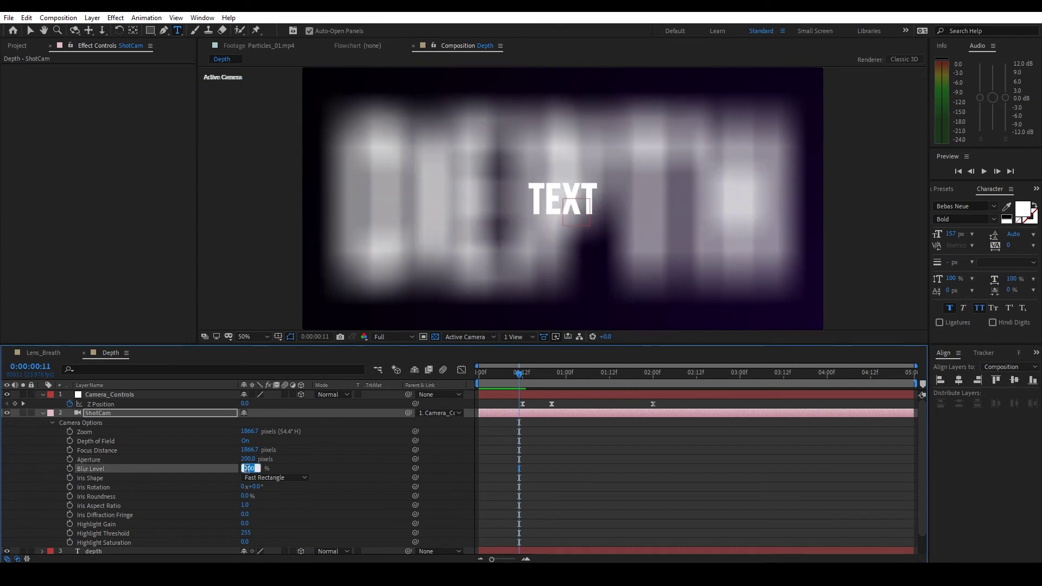
{"action": "type", "text": "150"}
{"action": "key", "text": "Return"}
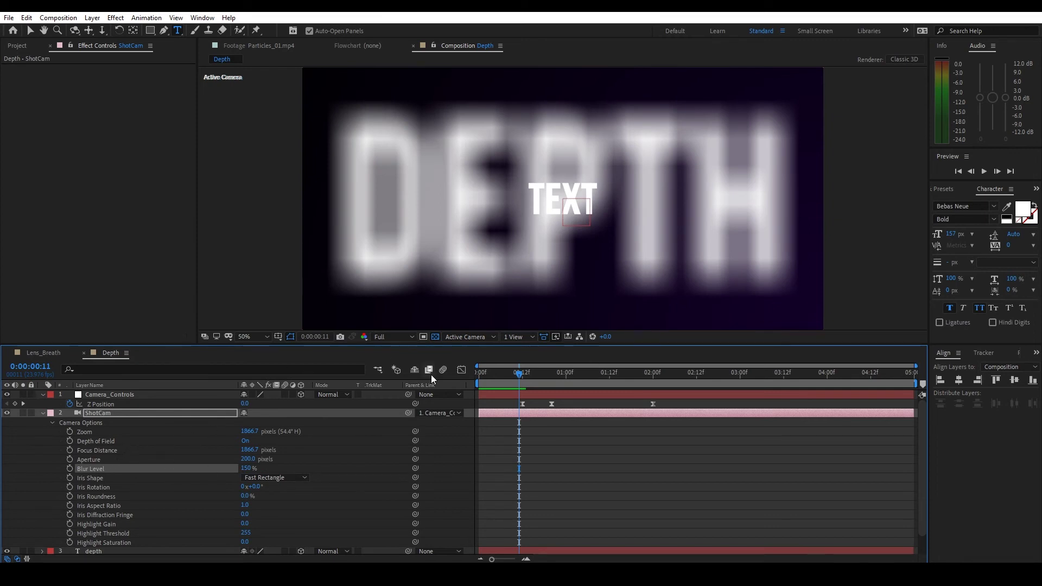
Preview the camera push from the start and collapse ShotCam's properties
{"action": "left_click_drag", "start_coordinate": [520, 374], "coordinate": [473, 375]}
{"action": "key", "text": "space"}
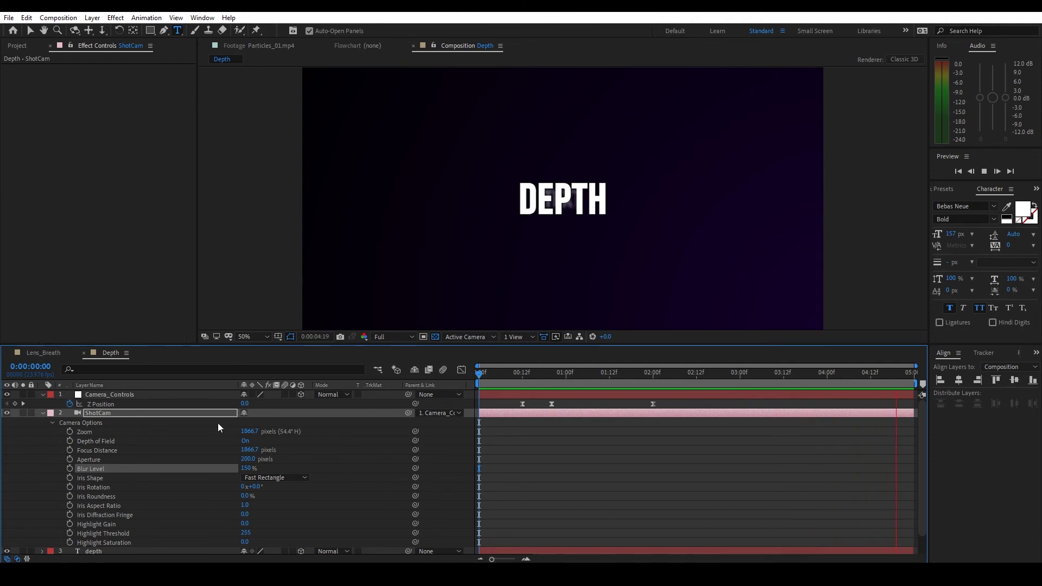
{"action": "key", "text": "space"}
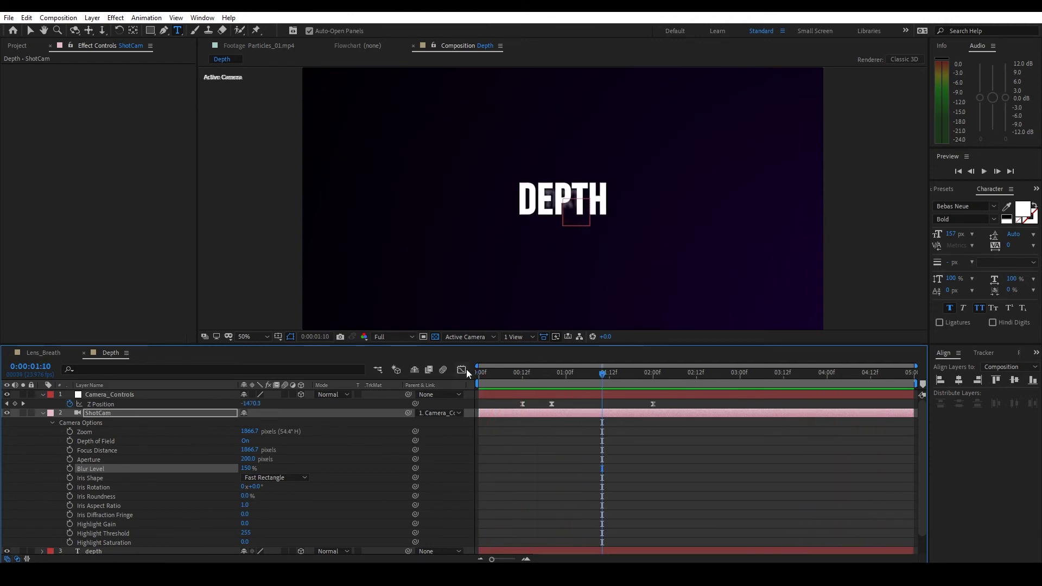
{"action": "left_click", "coordinate": [42, 413]}
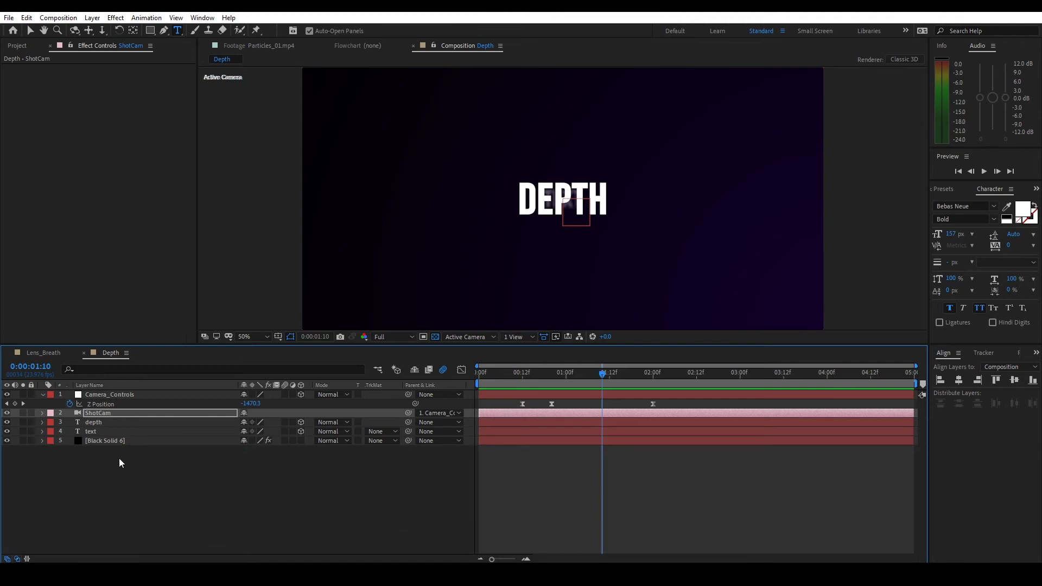
Enable motion blur on the depth, text and Black Solid 6 layers, preview, and scrub to 0:00:00:16
{"action": "left_click_drag", "start_coordinate": [284, 422], "coordinate": [285, 431]}
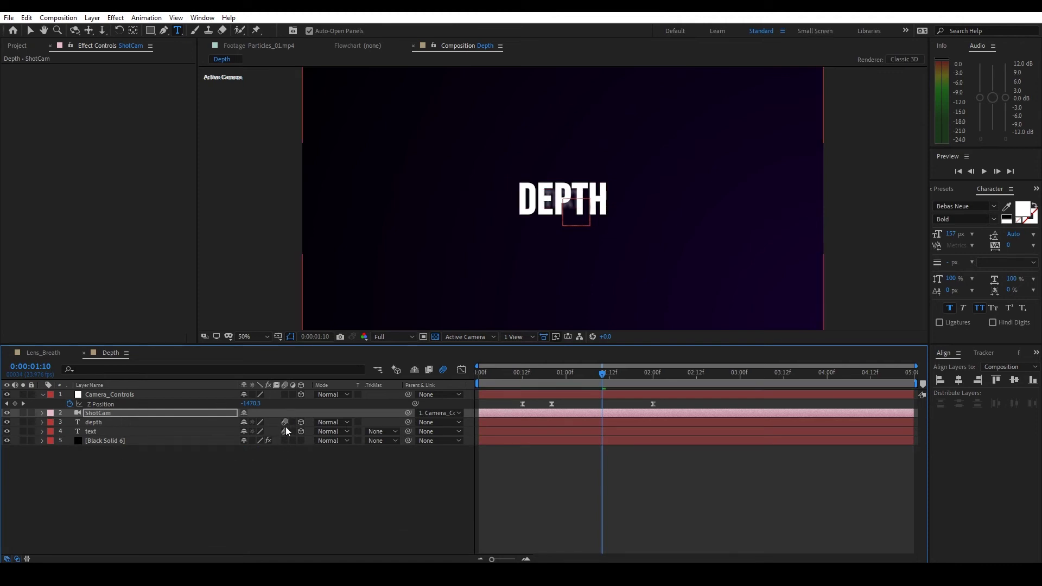
{"action": "left_click", "coordinate": [282, 441]}
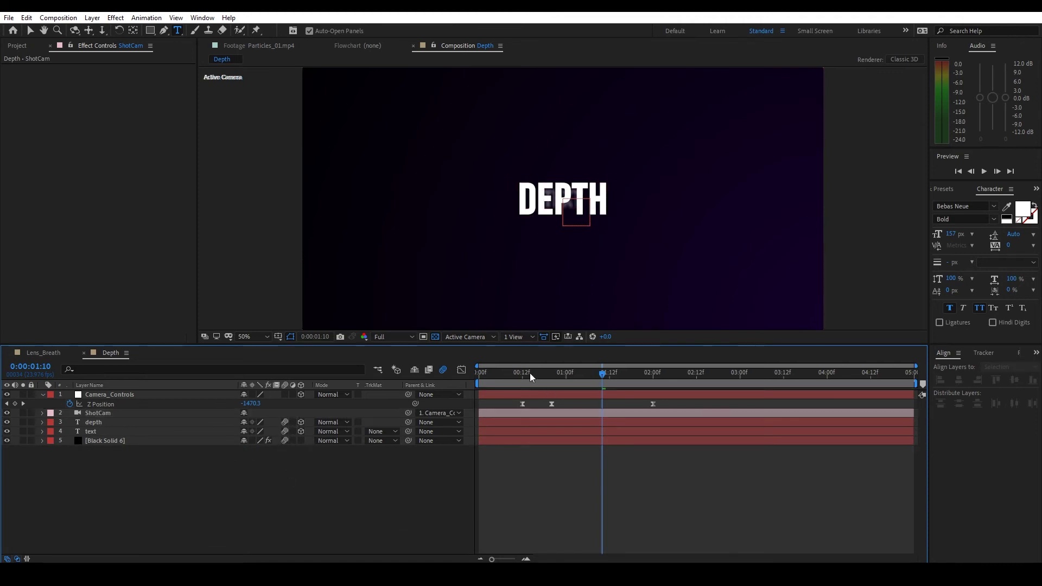
{"action": "key", "text": "space"}
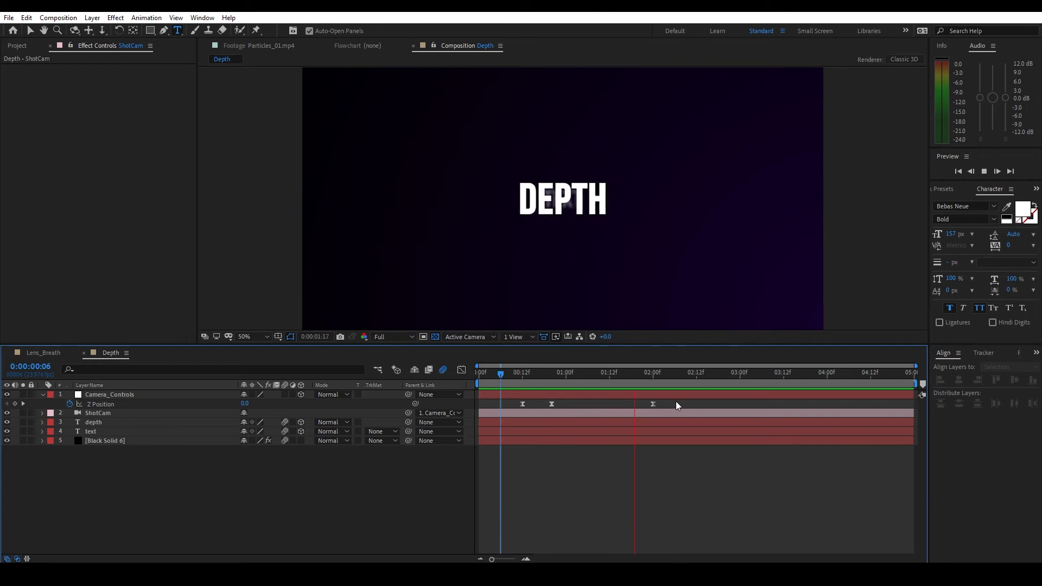
{"action": "key", "text": "space"}
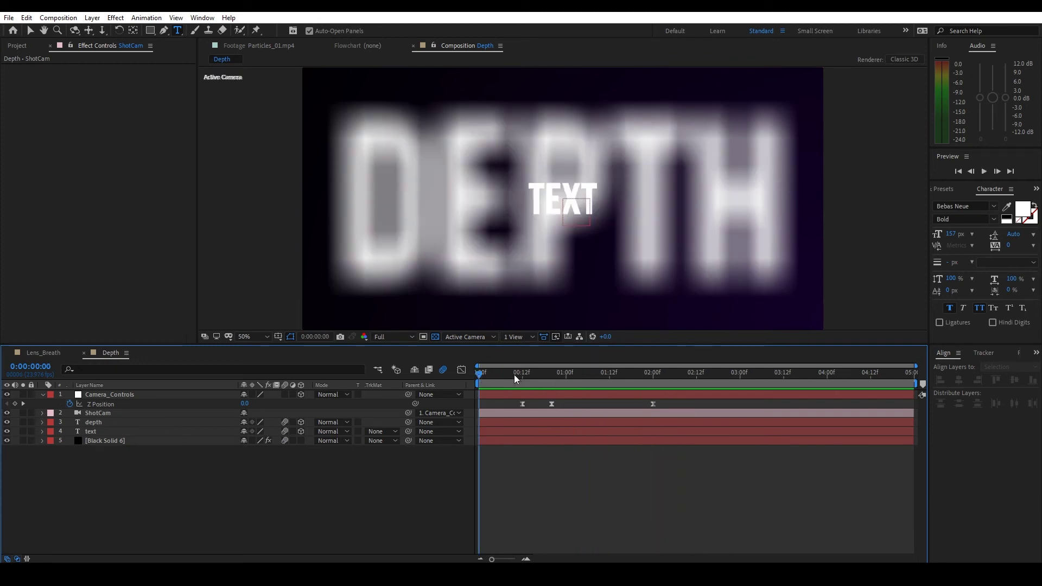
{"action": "left_click_drag", "start_coordinate": [515, 378], "coordinate": [538, 375]}
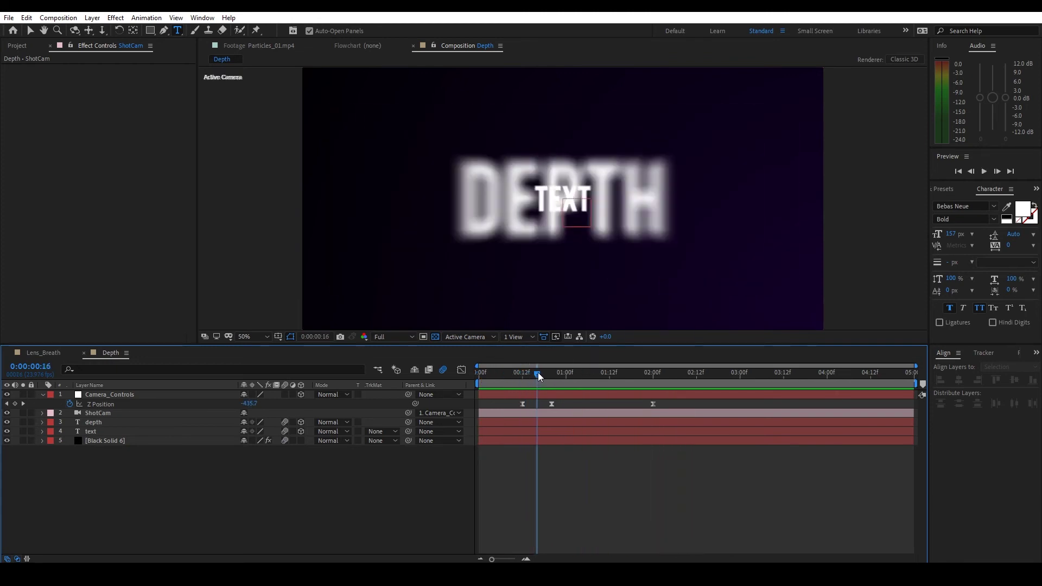
{"action": "left_click", "coordinate": [138, 415]}
Add an Opacity text animator to the depth layer with Opacity 0%
{"action": "left_click", "coordinate": [142, 422]}
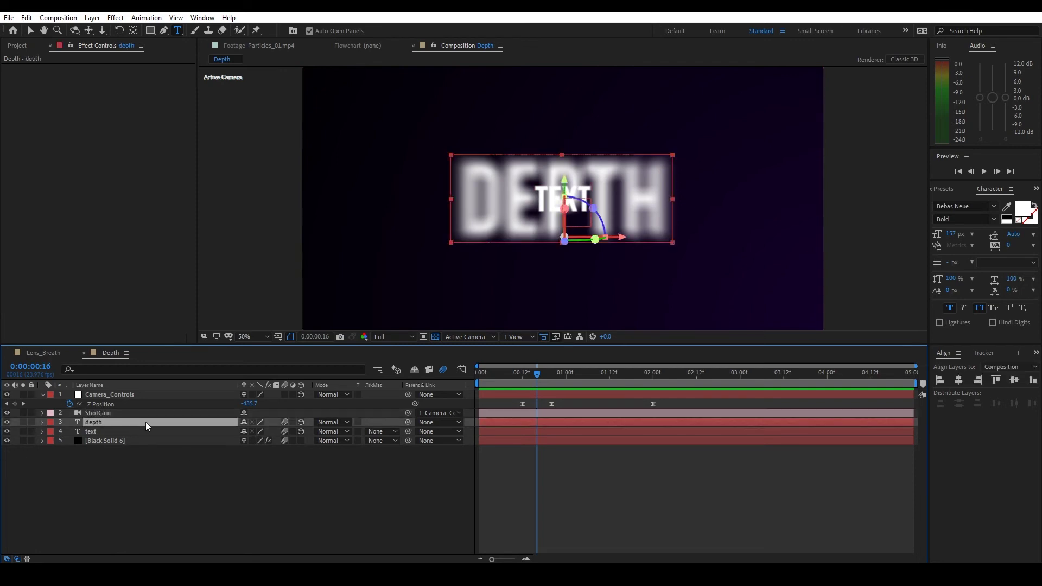
{"action": "left_click", "coordinate": [43, 422]}
{"action": "left_click", "coordinate": [306, 430]}
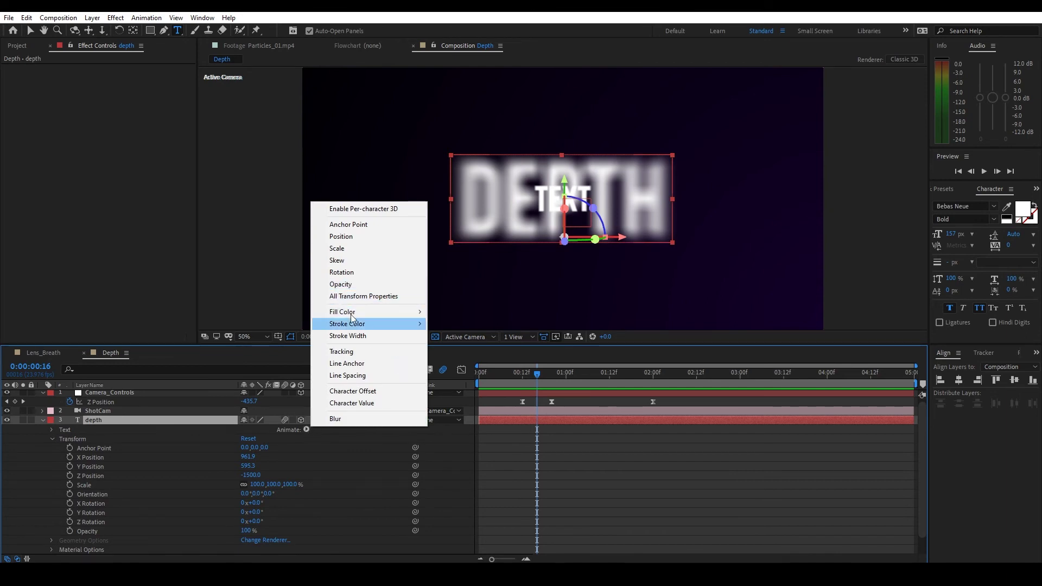
{"action": "left_click", "coordinate": [348, 285]}
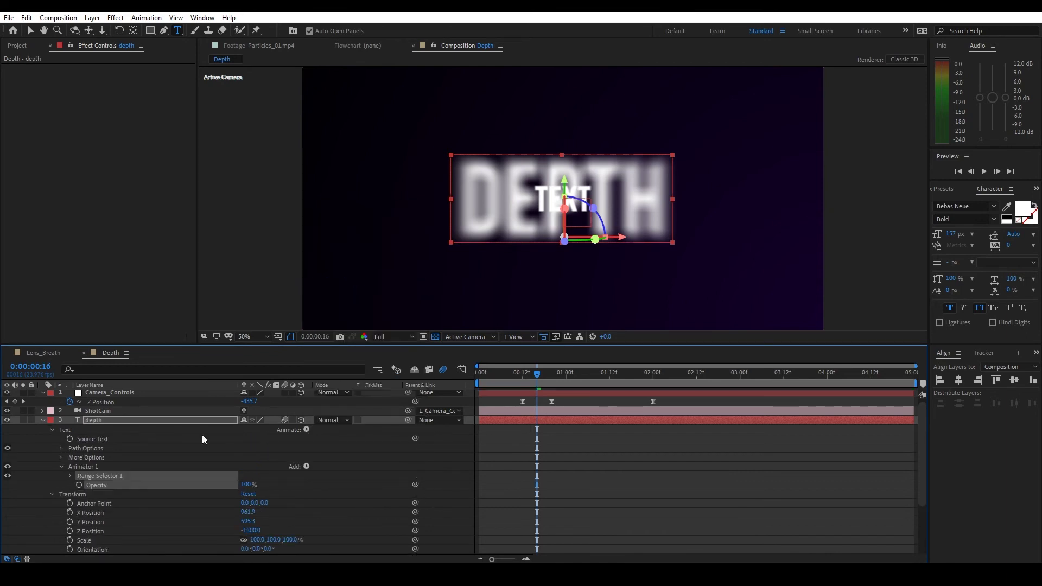
{"action": "left_click", "coordinate": [248, 484]}
{"action": "type", "text": "0"}
{"action": "key", "text": "Return"}
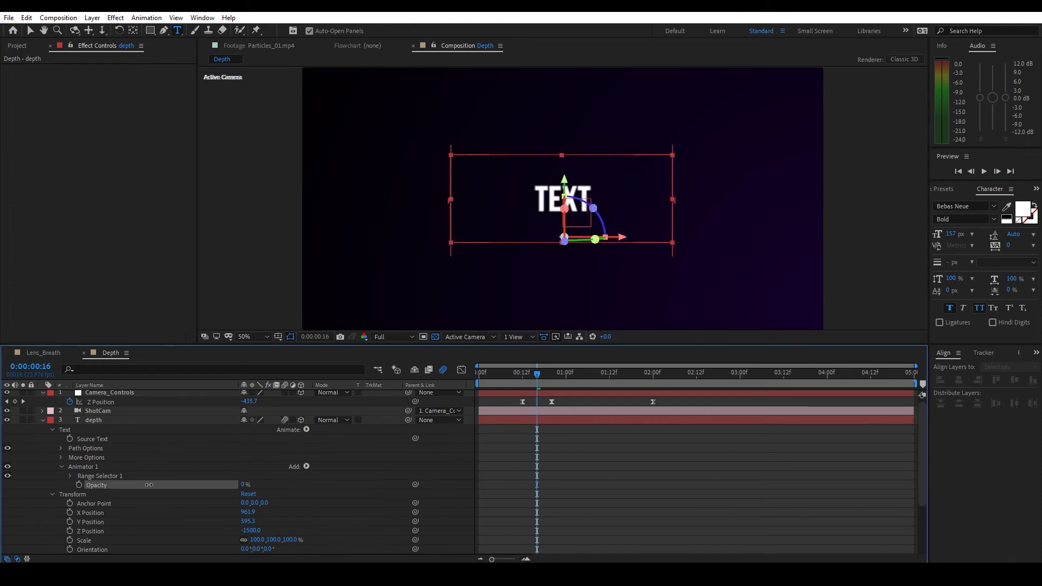
Turn on randomized character order in Range Selector 1's advanced settings
{"action": "left_click", "coordinate": [53, 509]}
{"action": "left_click", "coordinate": [70, 476]}
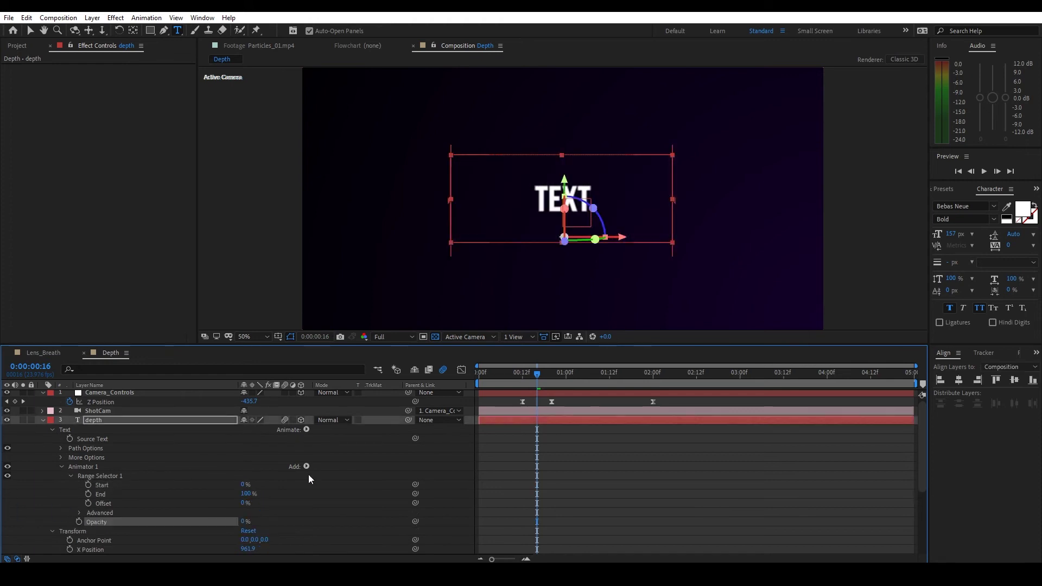
{"action": "left_click", "coordinate": [80, 513]}
{"action": "scroll", "coordinate": [325, 521], "scroll_direction": "down", "scroll_amount": 4}
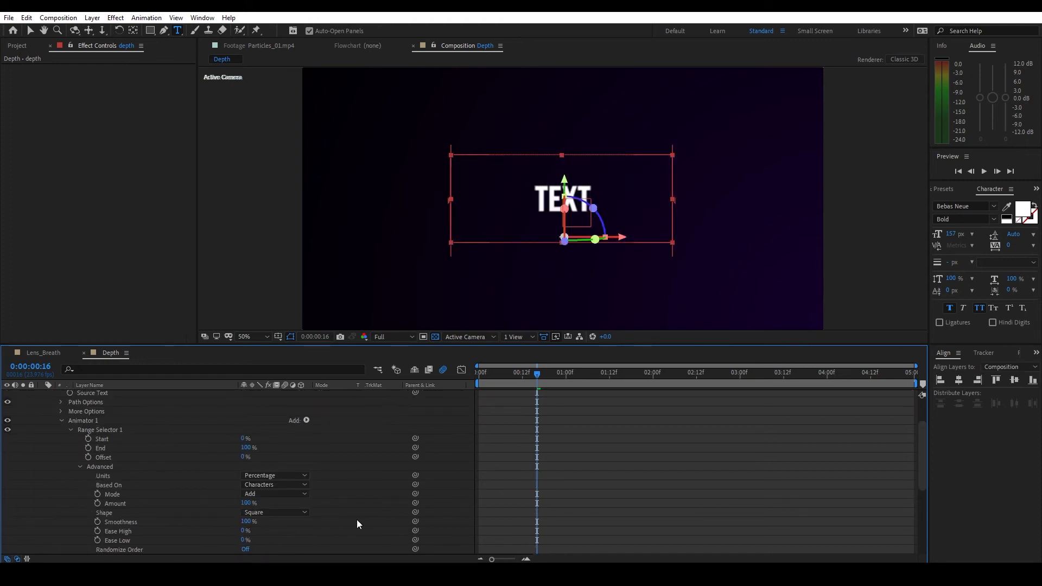
{"action": "left_click", "coordinate": [246, 495]}
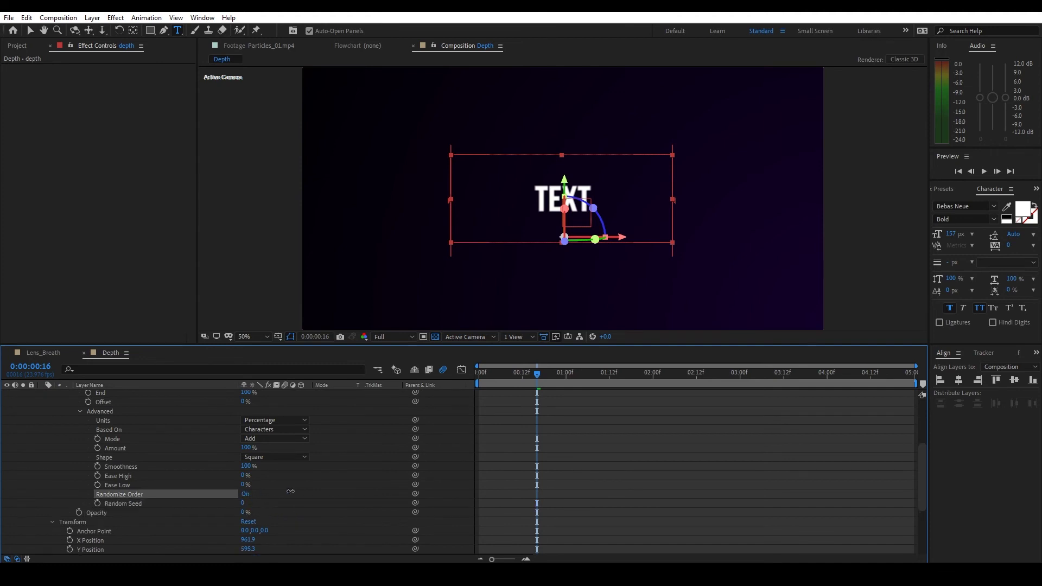
{"action": "key", "text": "Page_Up"}
{"action": "scroll", "coordinate": [325, 498], "scroll_direction": "up", "scroll_amount": 1}
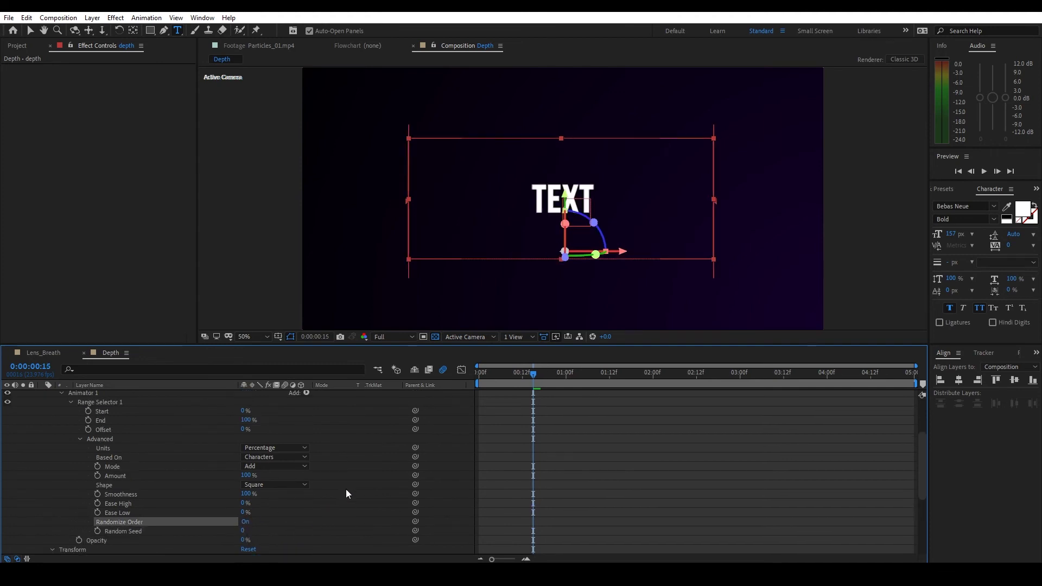
Keyframe Range Start up to 100% by 0:00:00:19 and easy-ease both keyframes
{"action": "left_click", "coordinate": [89, 410]}
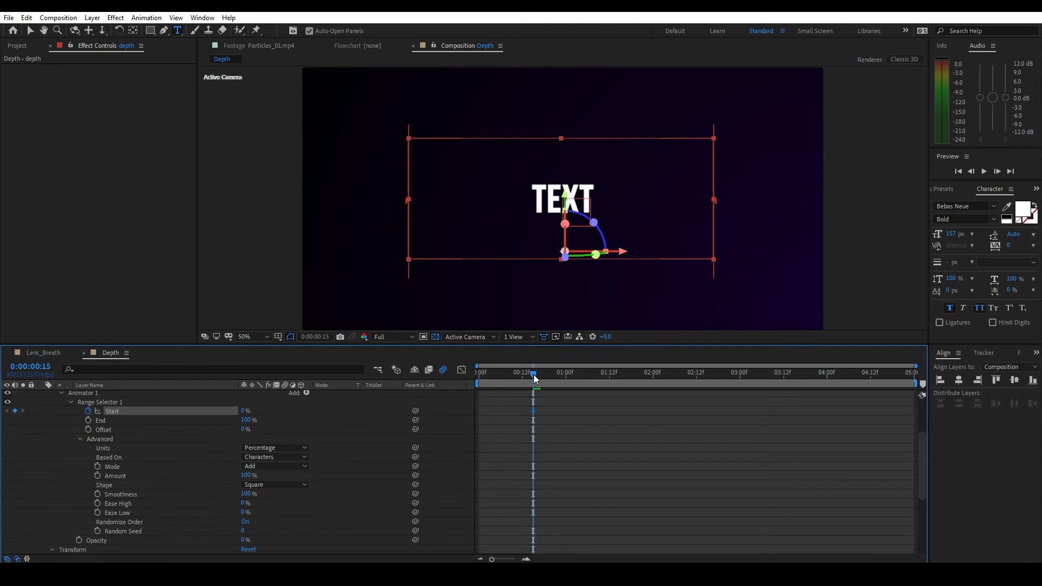
{"action": "left_click_drag", "start_coordinate": [533, 375], "coordinate": [548, 375]}
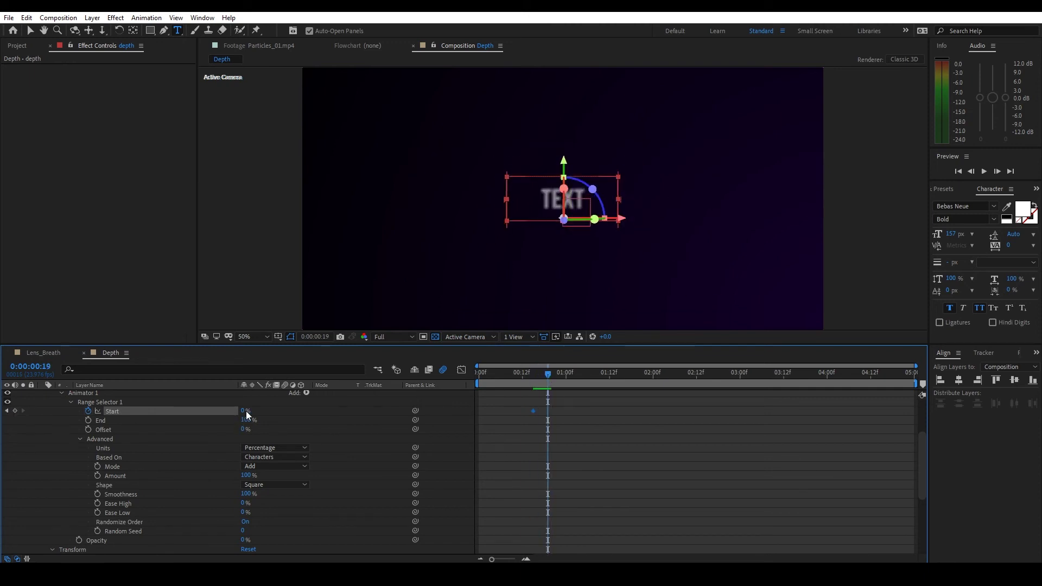
{"action": "left_click_drag", "start_coordinate": [247, 415], "coordinate": [304, 416]}
{"action": "left_click_drag", "start_coordinate": [559, 401], "coordinate": [507, 412]}
{"action": "key", "text": "F9"}
Retime the two Start keyframes so the letters swap within about a second, previewing each change
{"action": "left_click_drag", "start_coordinate": [520, 374], "coordinate": [504, 380]}
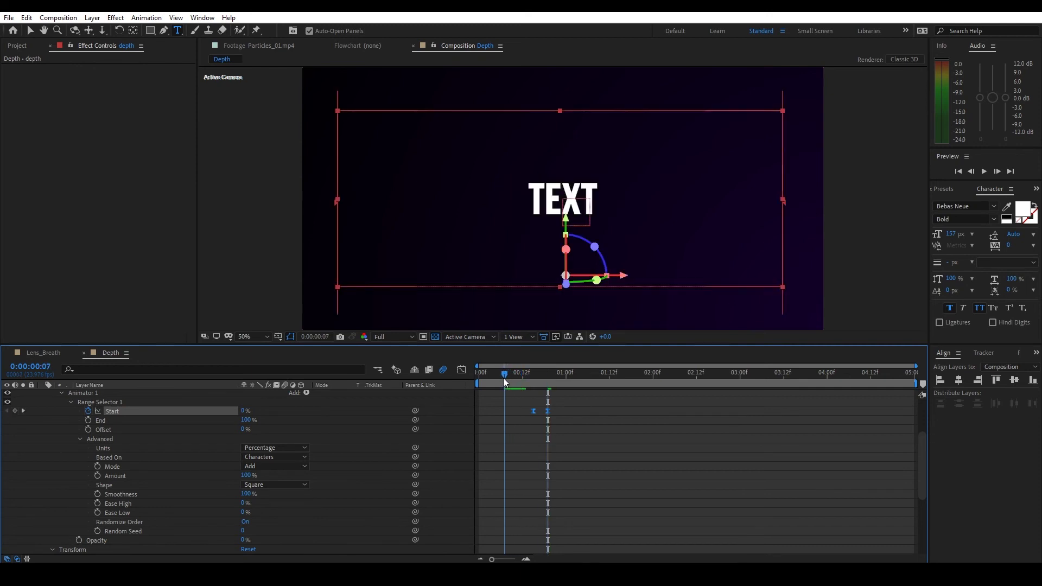
{"action": "key", "text": "space"}
{"action": "key", "text": "space"}
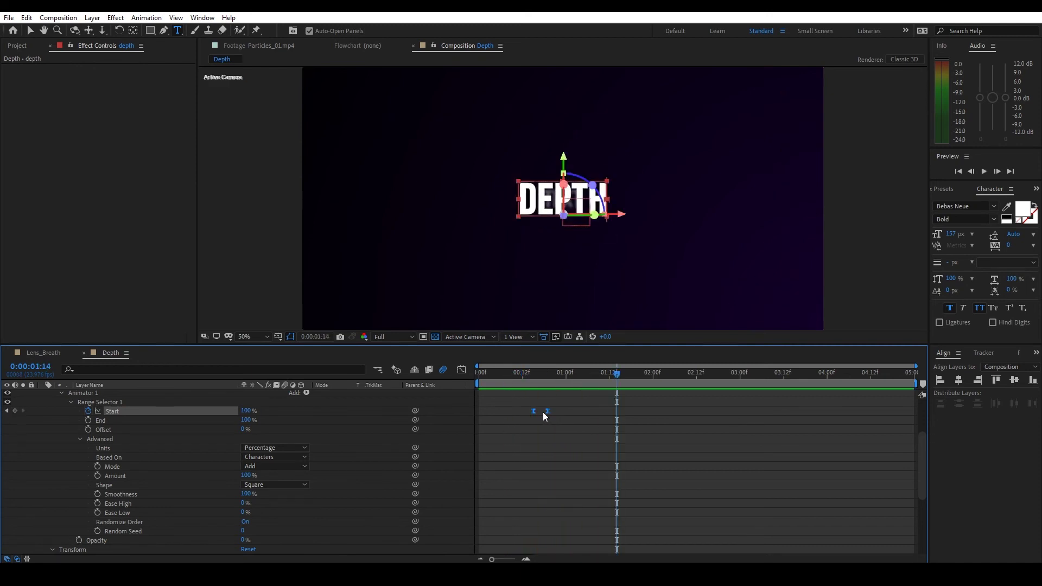
{"action": "left_click_drag", "start_coordinate": [533, 411], "coordinate": [555, 408]}
{"action": "key", "text": "F2"}
{"action": "left_click", "coordinate": [520, 374]}
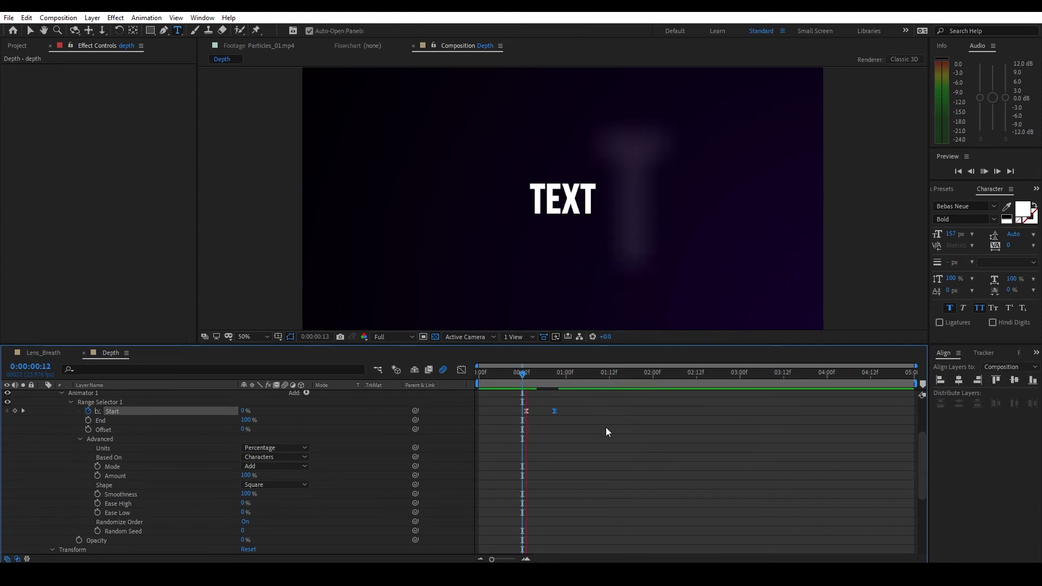
{"action": "key", "text": "space"}
{"action": "key", "text": "space"}
{"action": "left_click_drag", "start_coordinate": [555, 413], "coordinate": [531, 411]}
{"action": "left_click", "coordinate": [503, 374]}
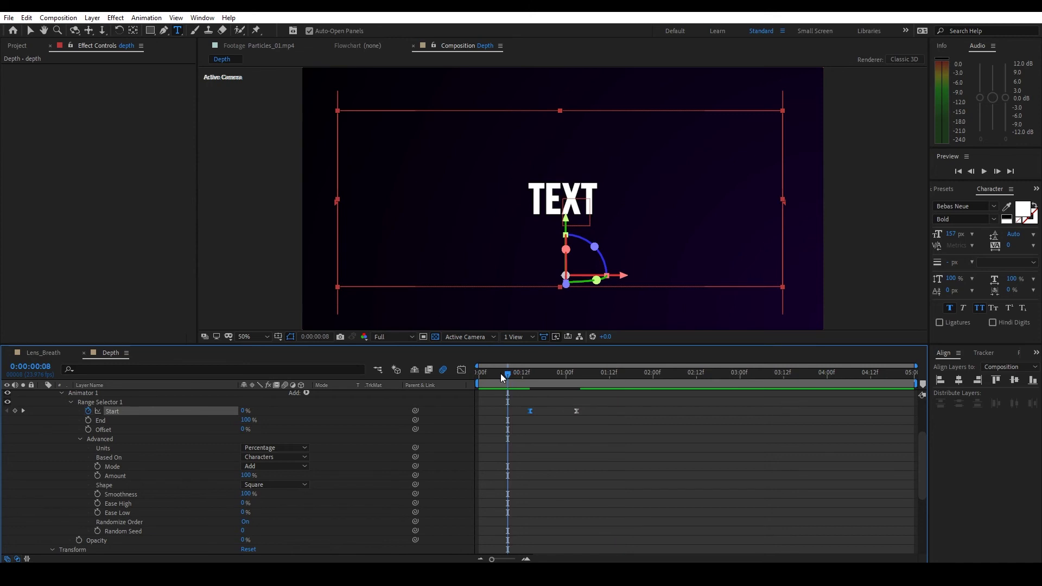
{"action": "key", "text": "space"}
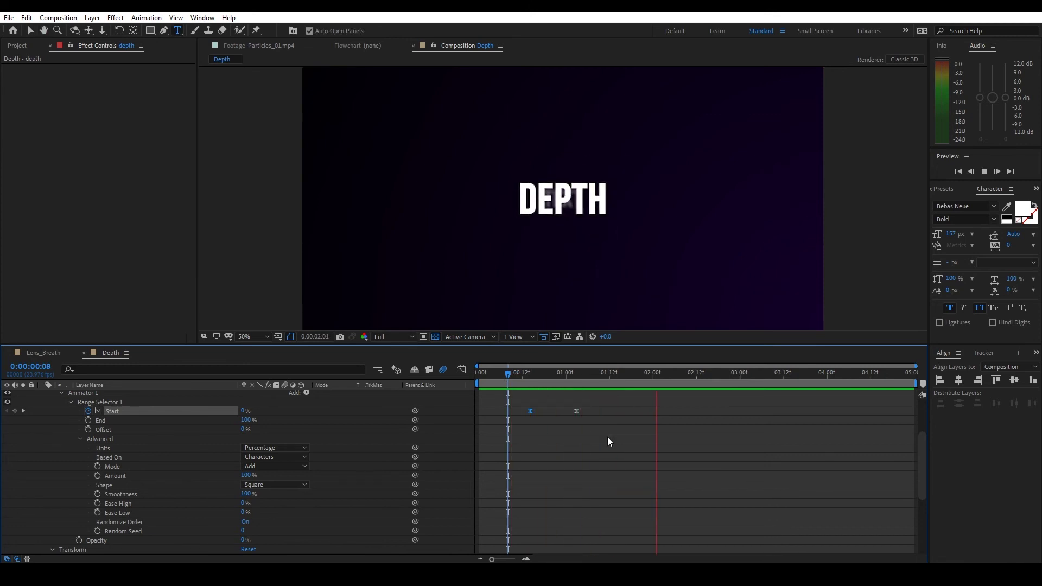
{"action": "left_click_drag", "start_coordinate": [508, 373], "coordinate": [559, 374]}
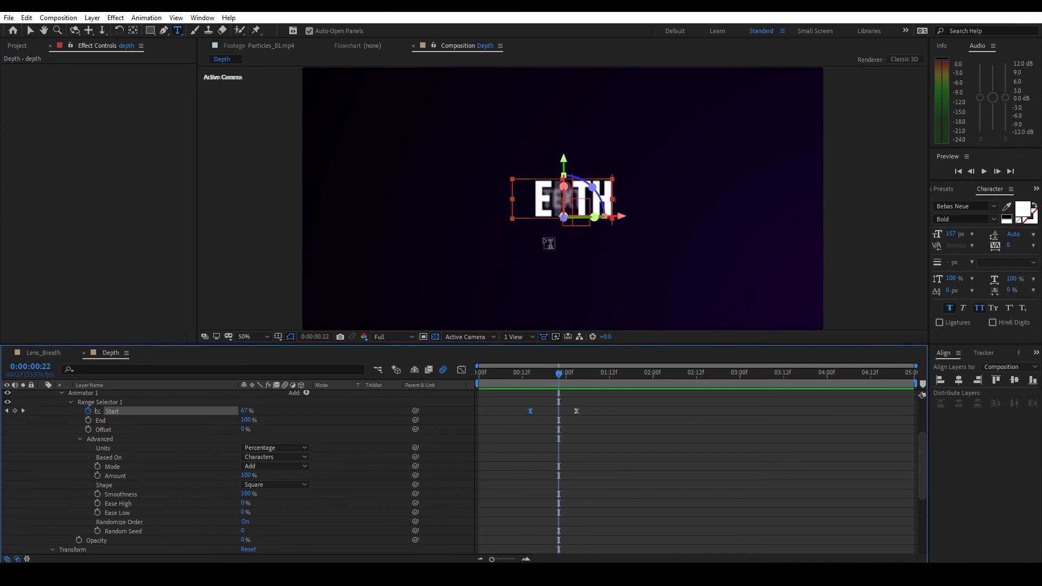
{"action": "key", "text": "space"}
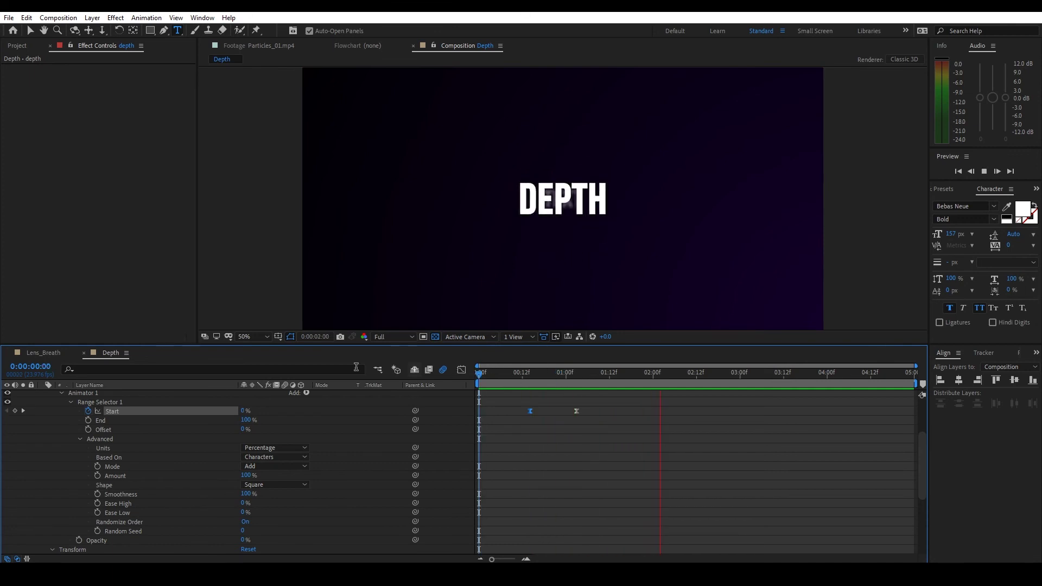
{"action": "key", "text": "space"}
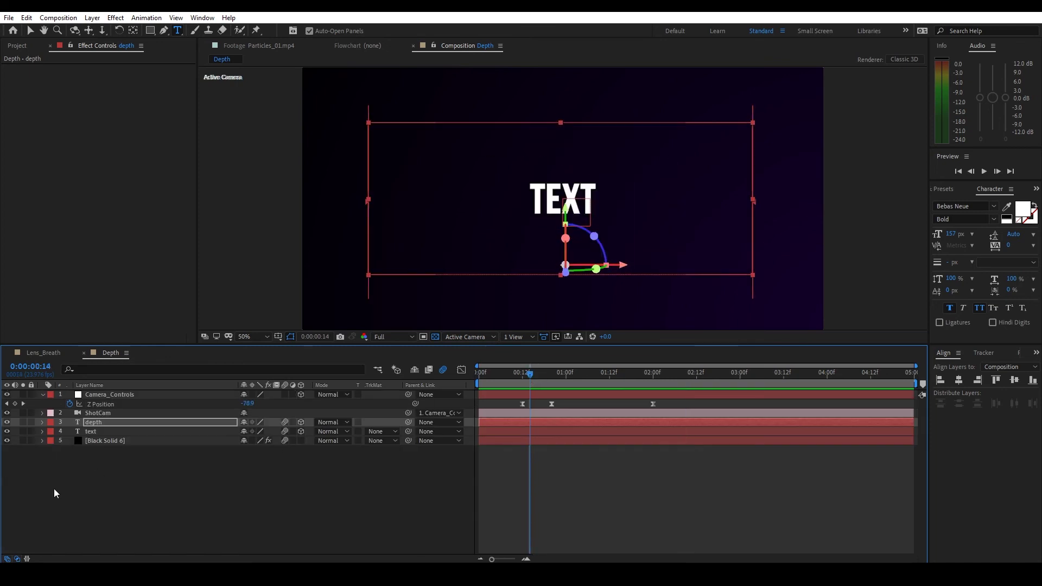
Scrub to fully revealed DEPTH, then show ShotCam's camera options and scrub through the push
{"action": "left_click", "coordinate": [54, 488]}
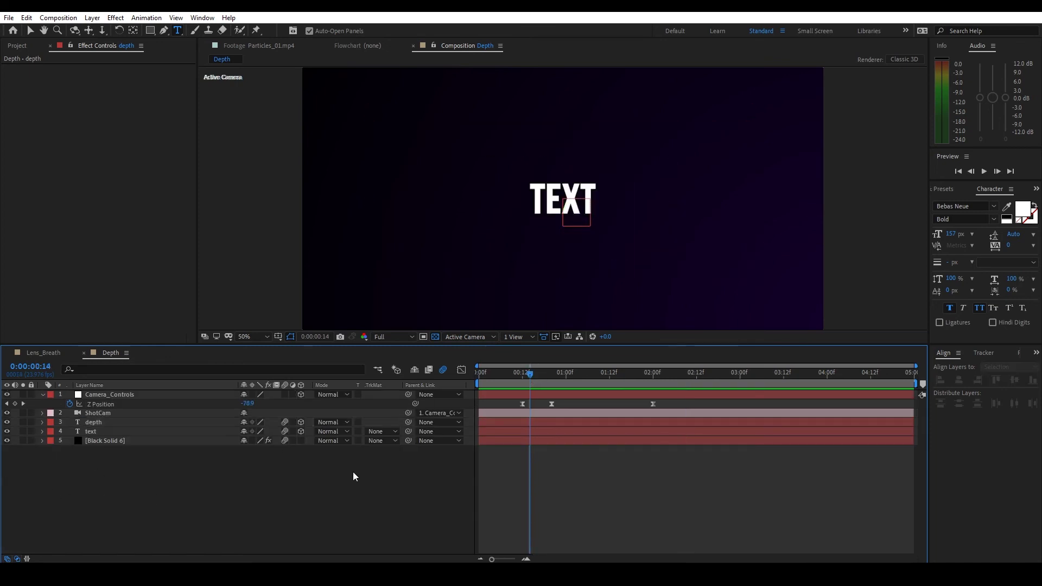
{"action": "left_click_drag", "start_coordinate": [530, 374], "coordinate": [660, 379]}
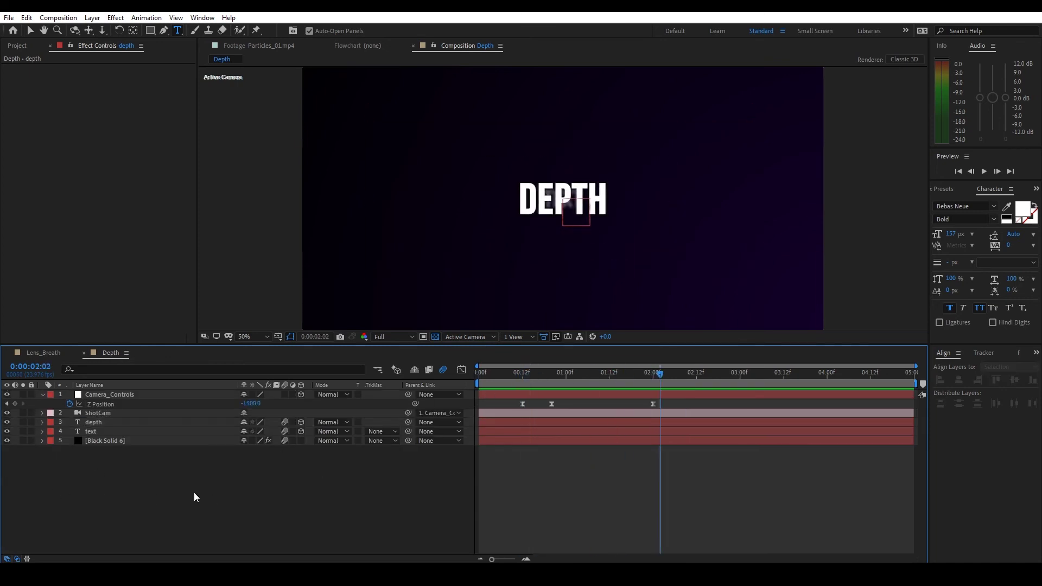
{"action": "left_click", "coordinate": [103, 423]}
{"action": "left_click", "coordinate": [138, 503]}
{"action": "left_click", "coordinate": [129, 414]}
{"action": "key", "text": "a"}
{"action": "key", "text": "a"}
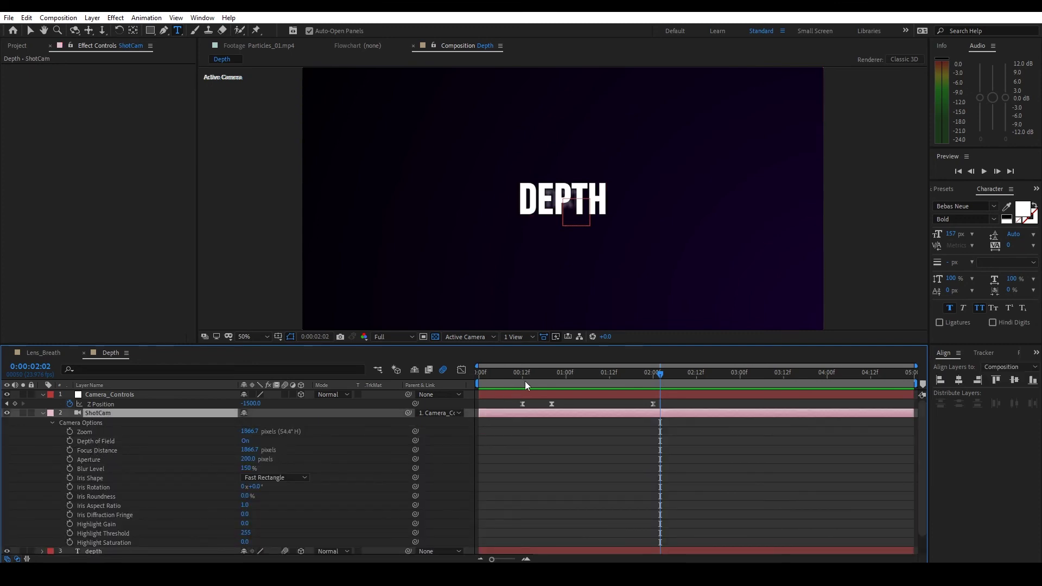
{"action": "left_click_drag", "start_coordinate": [525, 382], "coordinate": [541, 375]}
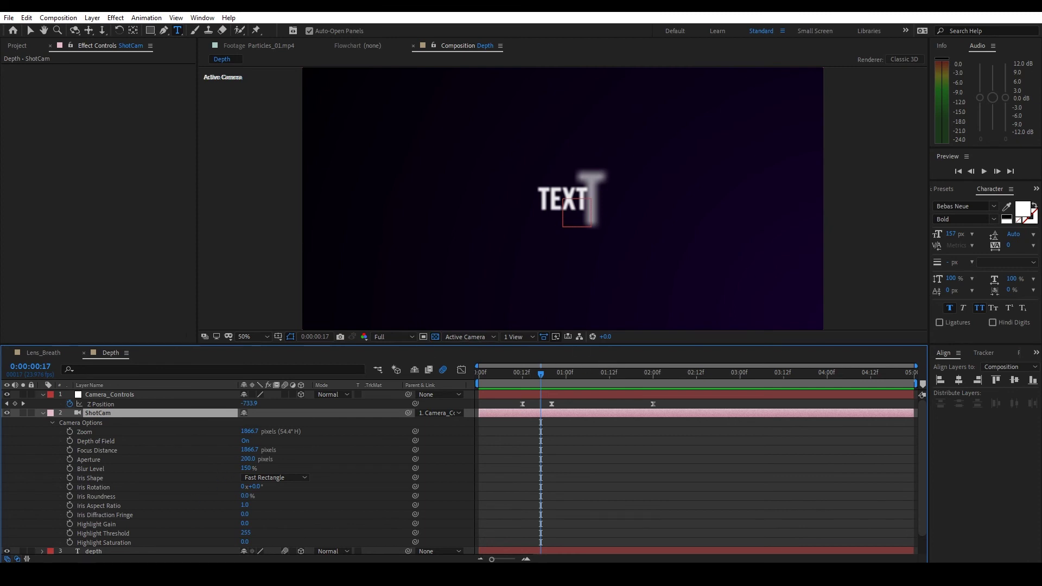
{"action": "left_click_drag", "start_coordinate": [554, 379], "coordinate": [581, 379]}
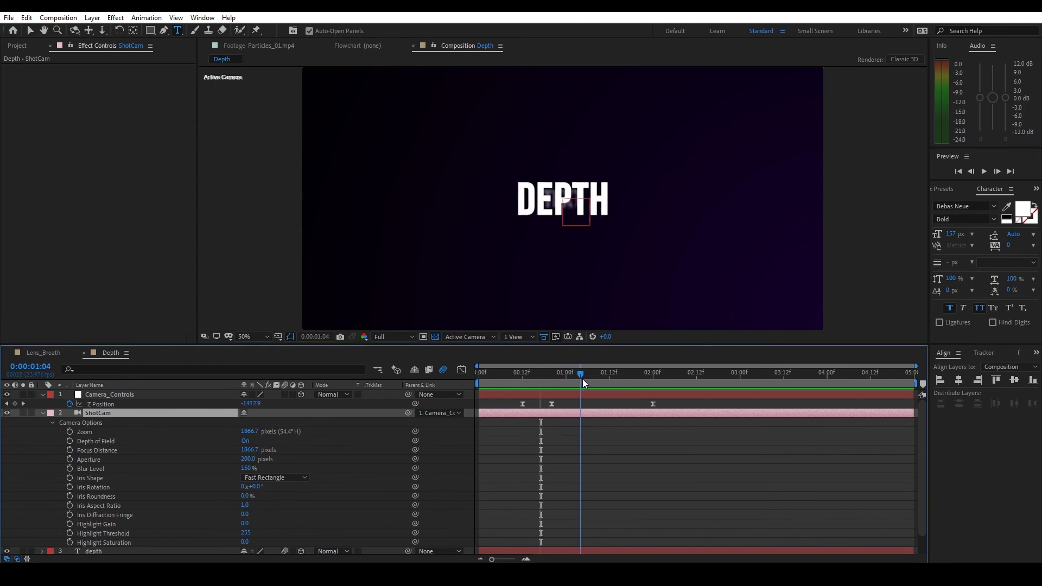
Keyframe ShotCam's Focus Distance, raising it to about 3050.7 to blur DEPTH, and preview
{"action": "left_click", "coordinate": [70, 450]}
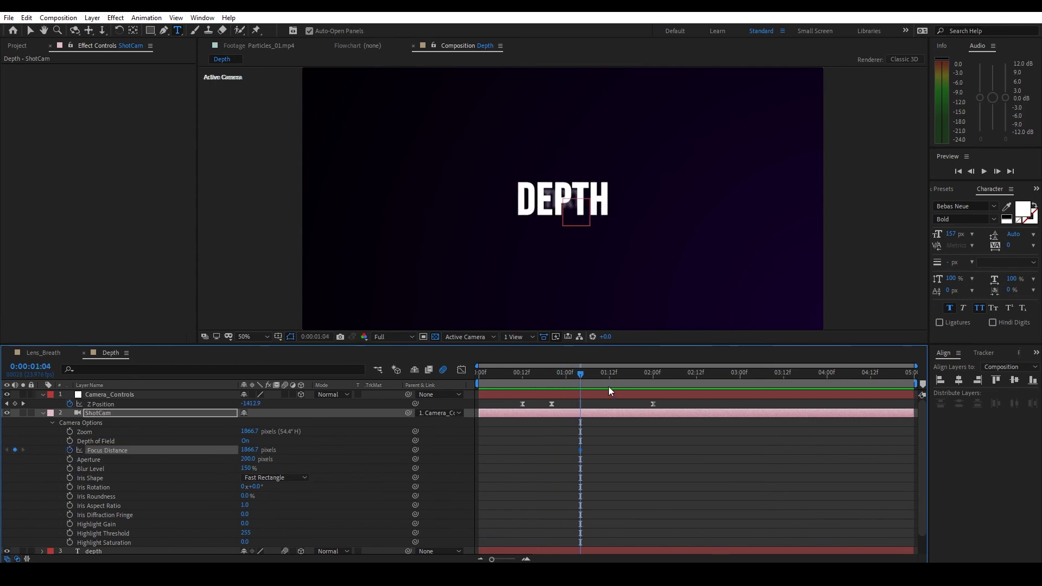
{"action": "mouse_move", "coordinate": [583, 374]}
{"action": "left_mouse_down"}
{"action": "mouse_move", "coordinate": [625, 379]}
{"action": "mouse_move", "coordinate": [600, 380]}
{"action": "left_mouse_up"}
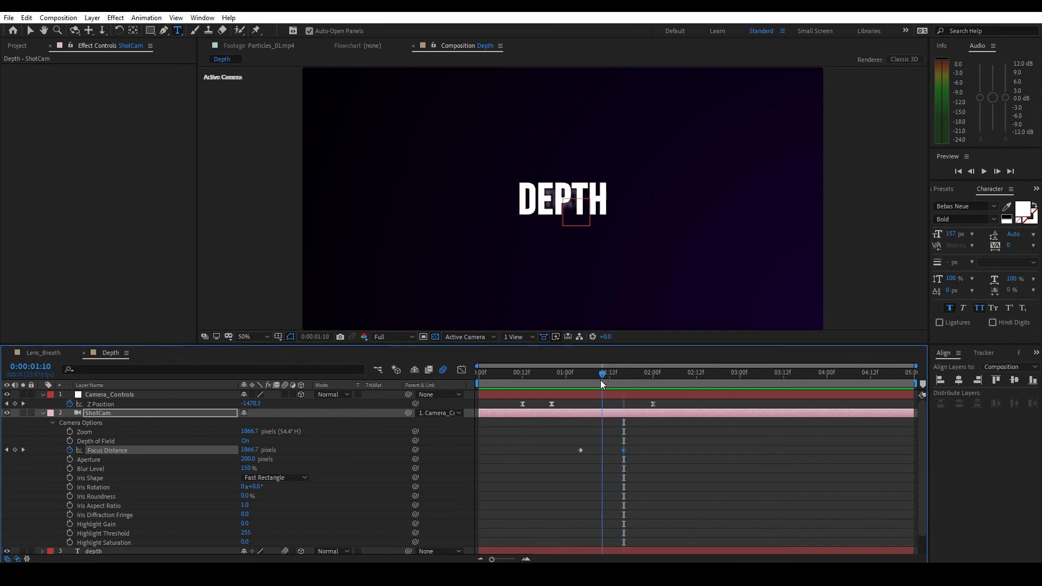
{"action": "left_click_drag", "start_coordinate": [247, 450], "coordinate": [263, 450]}
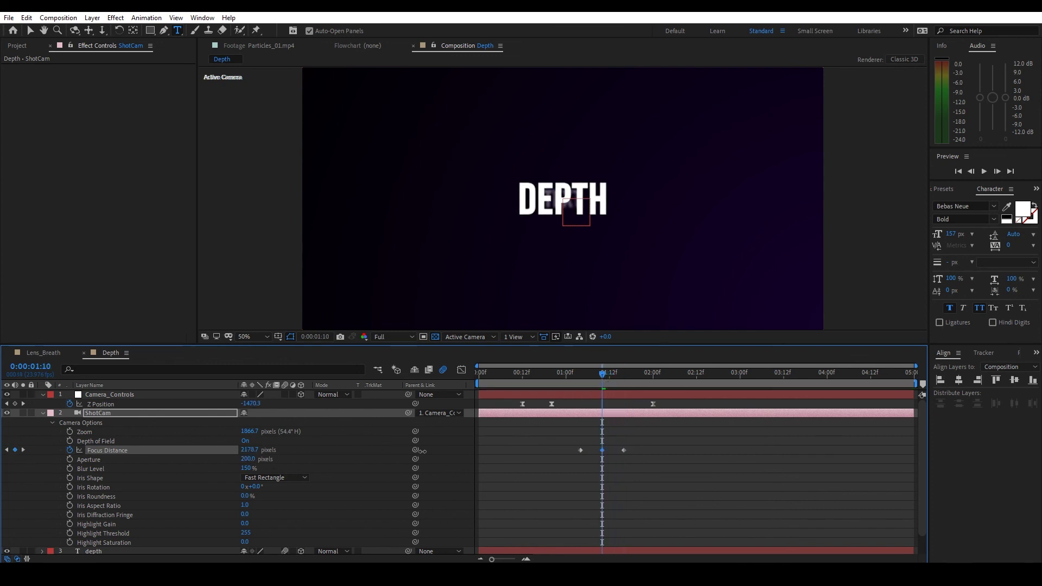
{"action": "left_click_drag", "start_coordinate": [489, 454], "coordinate": [604, 448]}
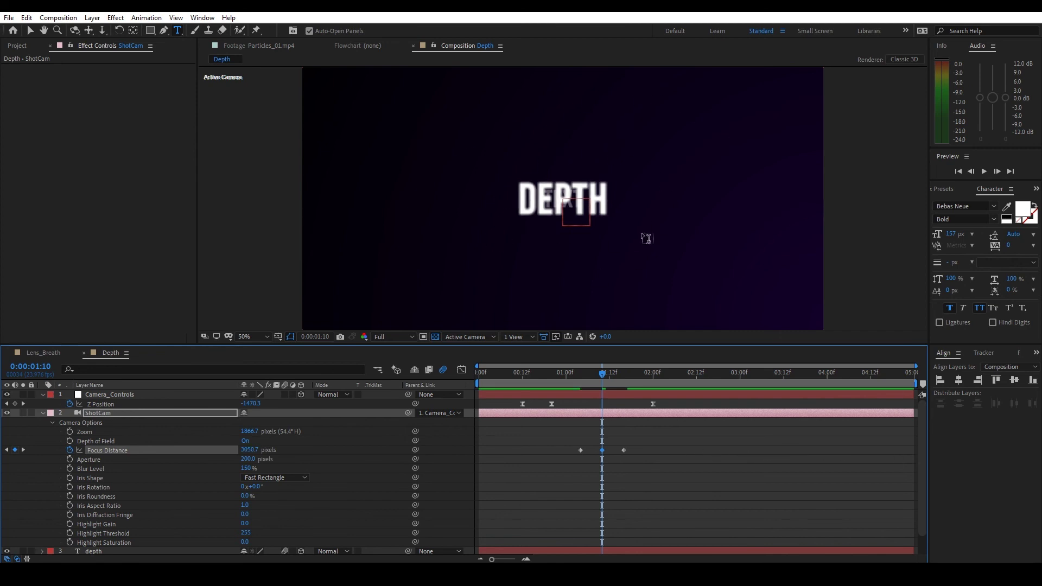
{"action": "left_click_drag", "start_coordinate": [659, 445], "coordinate": [543, 478]}
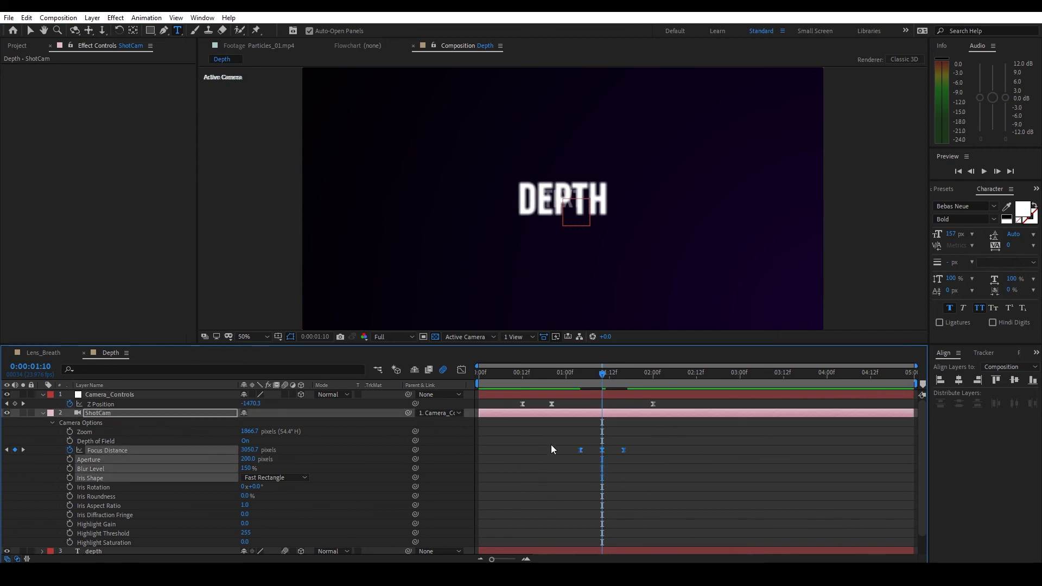
{"action": "left_click_drag", "start_coordinate": [594, 369], "coordinate": [543, 370]}
{"action": "key", "text": "space"}
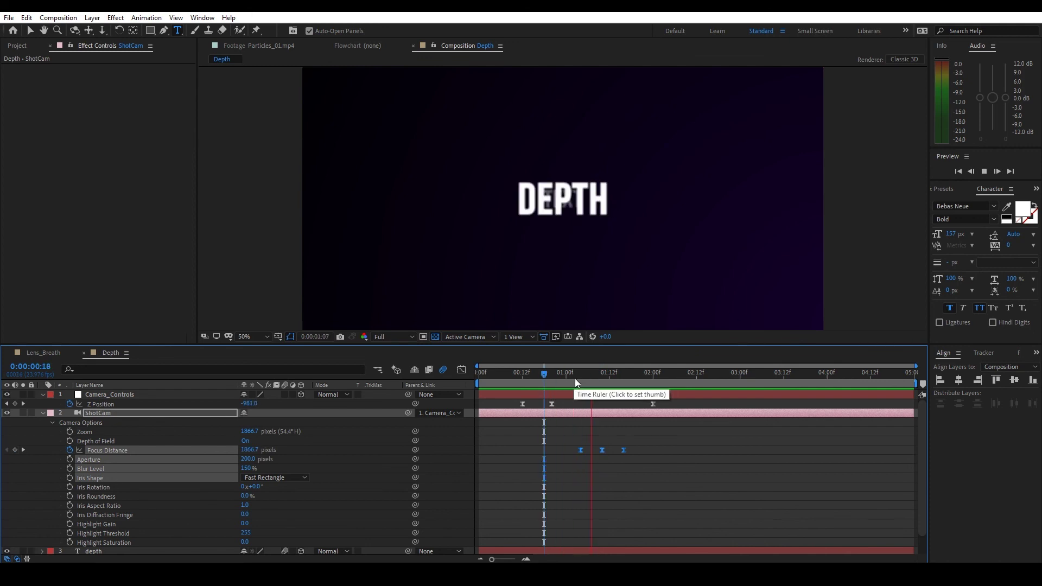
Move the last Focus Distance keyframe later and the middle one earlier, then preview
{"action": "left_click", "coordinate": [630, 450]}
{"action": "mouse_move", "coordinate": [607, 438]}
{"action": "left_mouse_down"}
{"action": "mouse_move", "coordinate": [660, 471]}
{"action": "mouse_move", "coordinate": [617, 452]}
{"action": "mouse_move", "coordinate": [660, 448]}
{"action": "mouse_move", "coordinate": [601, 450]}
{"action": "left_mouse_up"}
{"action": "left_click", "coordinate": [630, 451]}
{"action": "left_click", "coordinate": [548, 374]}
{"action": "key", "text": "space"}
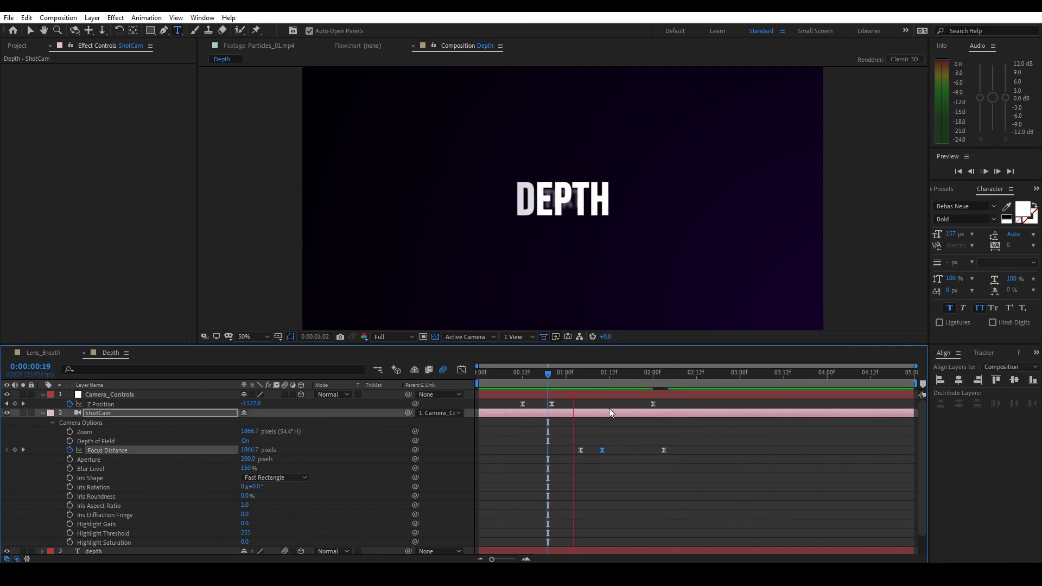
{"action": "key", "text": "space"}
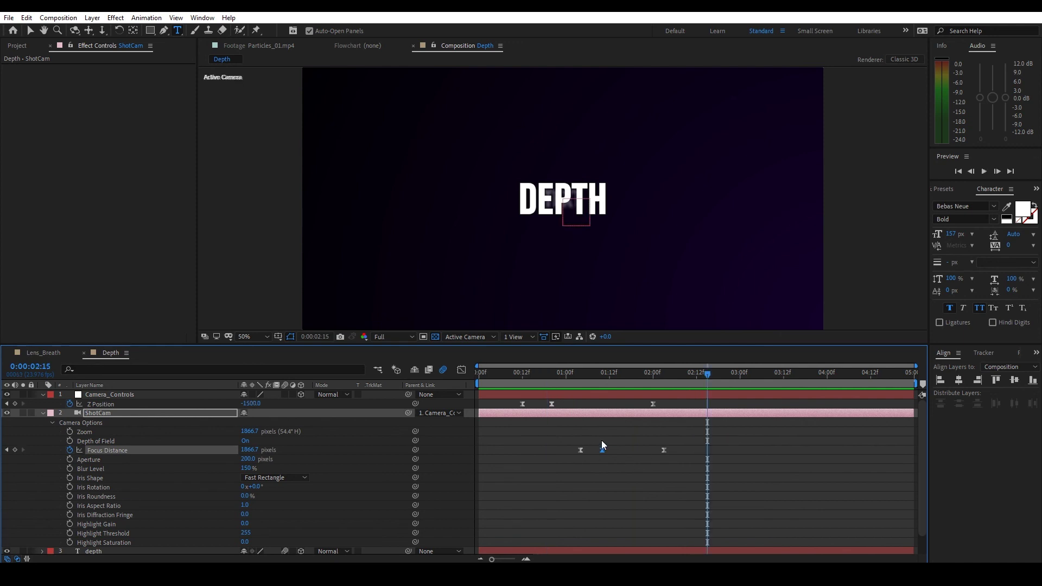
Shift all three Focus Distance keyframes slightly earlier, preview, and collapse ShotCam
{"action": "left_click_drag", "start_coordinate": [581, 380], "coordinate": [573, 380]}
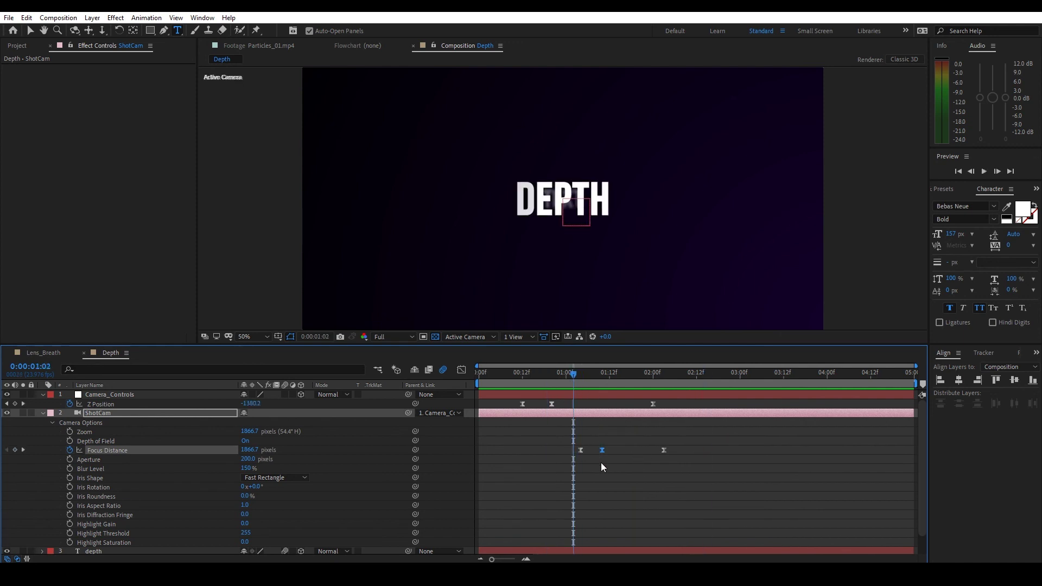
{"action": "left_click_drag", "start_coordinate": [695, 473], "coordinate": [548, 445]}
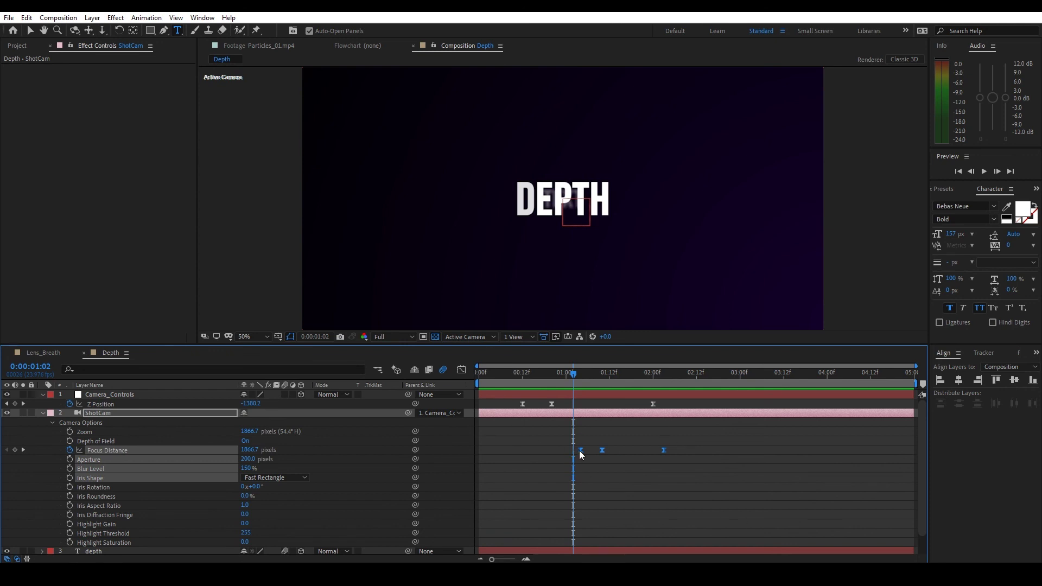
{"action": "left_click_drag", "start_coordinate": [579, 450], "coordinate": [574, 451]}
{"action": "left_click_drag", "start_coordinate": [573, 375], "coordinate": [544, 377]}
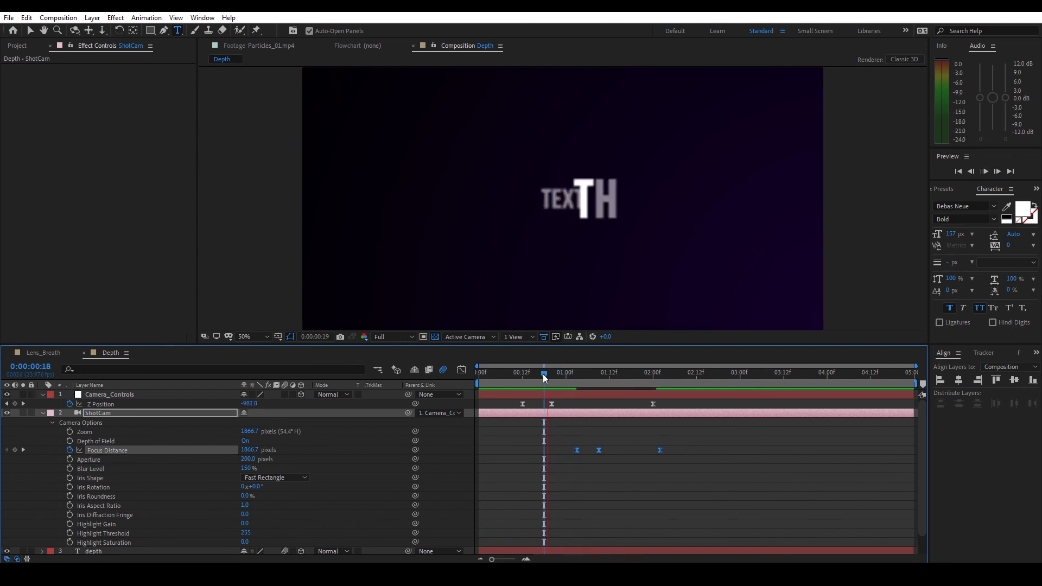
{"action": "key", "text": "space"}
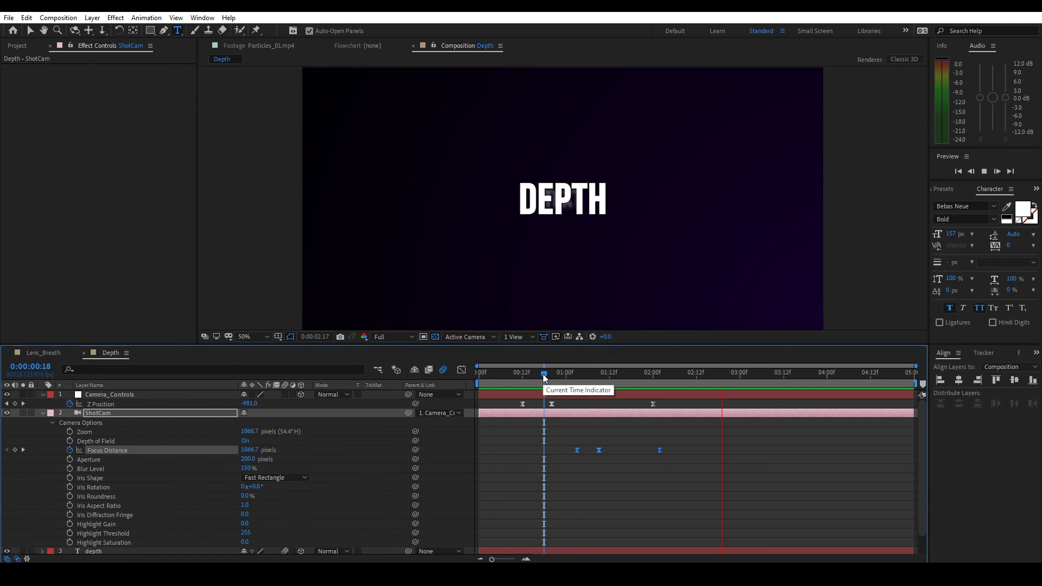
{"action": "key", "text": "space"}
{"action": "left_click_drag", "start_coordinate": [544, 374], "coordinate": [584, 377]}
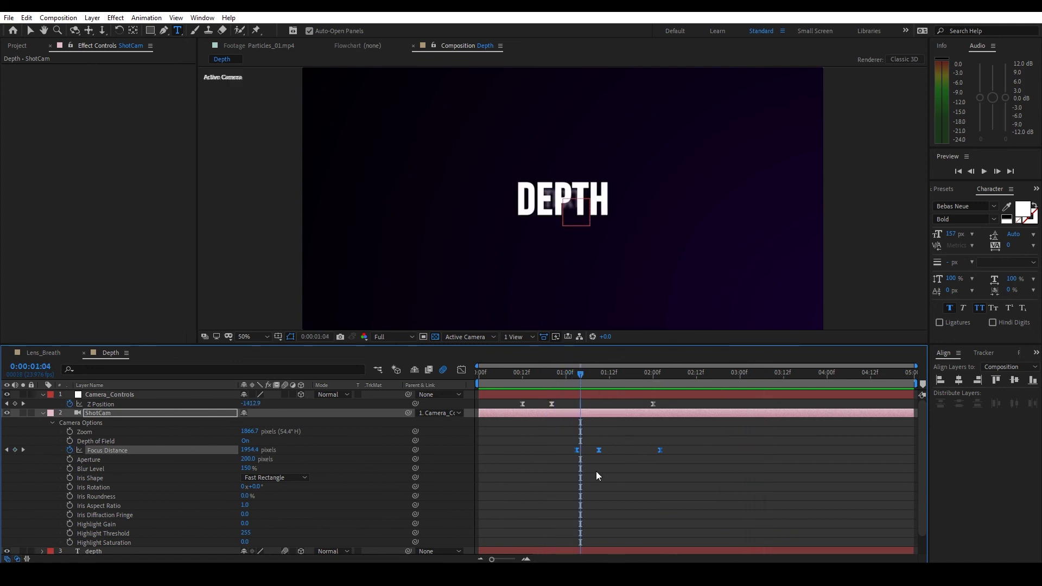
{"action": "left_click", "coordinate": [43, 413]}
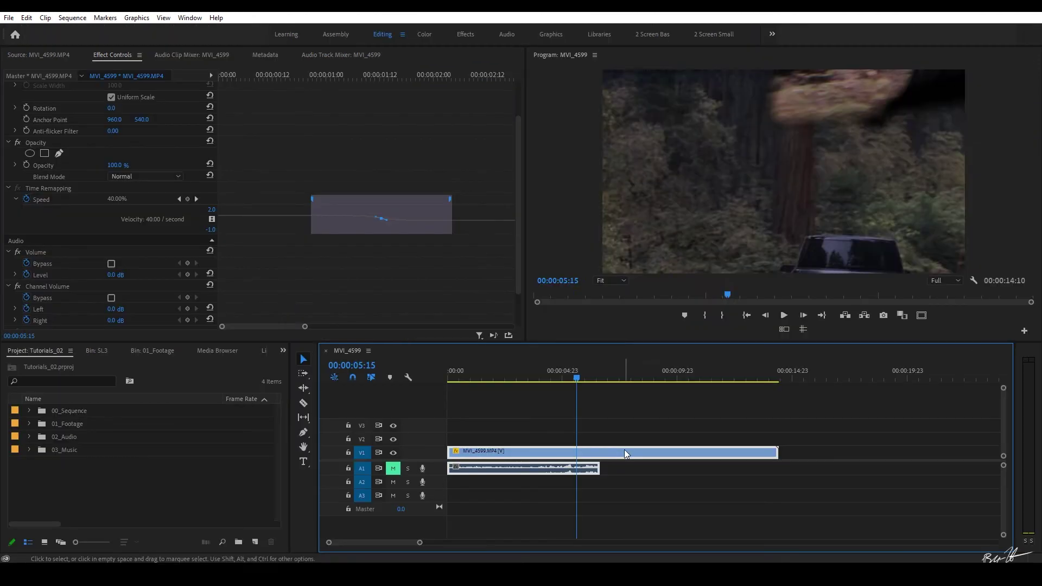
{"action": "key", "text": "Home"}
{"action": "left_click_drag", "start_coordinate": [305, 326], "coordinate": [479, 326]}
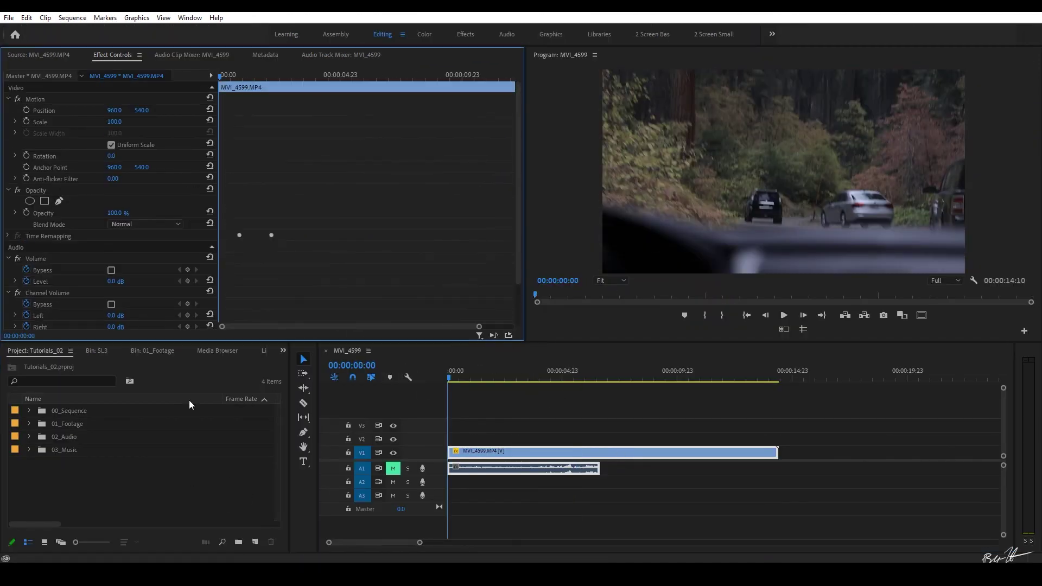
{"action": "left_click", "coordinate": [478, 378]}
{"action": "key", "text": "Home"}
{"action": "left_click", "coordinate": [470, 377]}
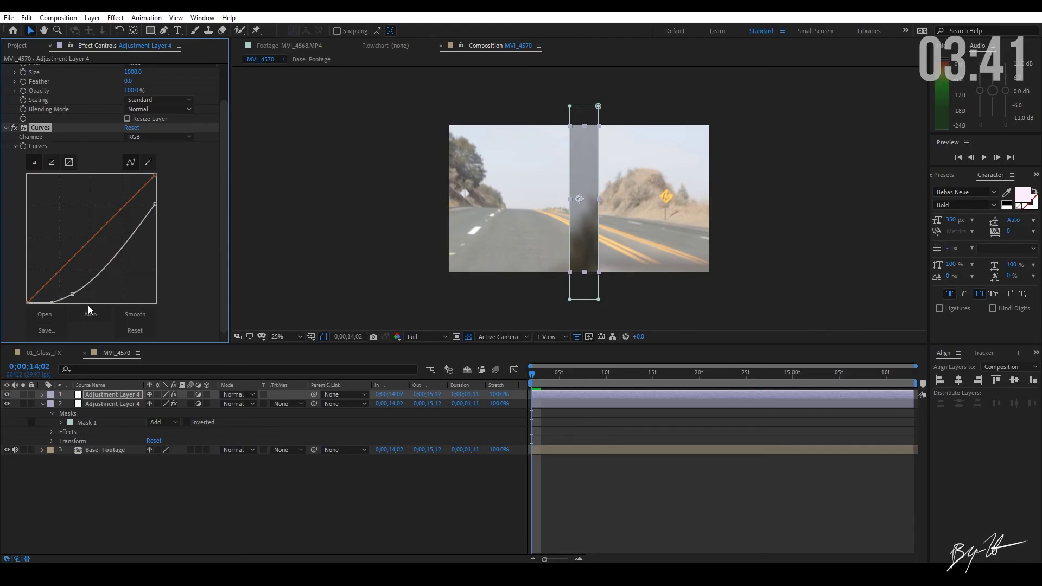
Raise Adjustment Layer 4's lower Curves point to darken the masked strip, then select layer 1
{"action": "left_click_drag", "start_coordinate": [73, 294], "coordinate": [111, 271]}
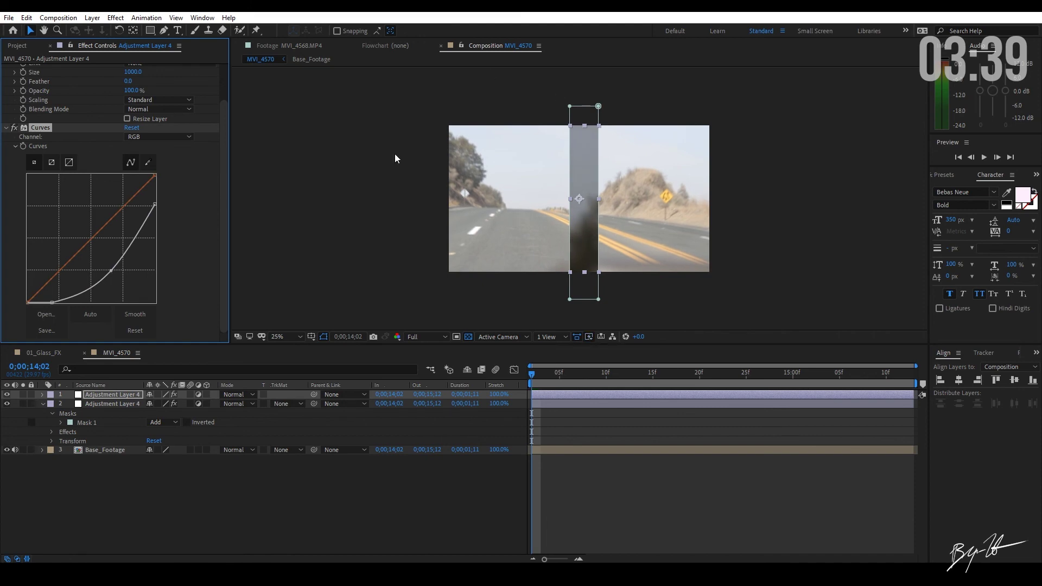
{"action": "left_click", "coordinate": [132, 395]}
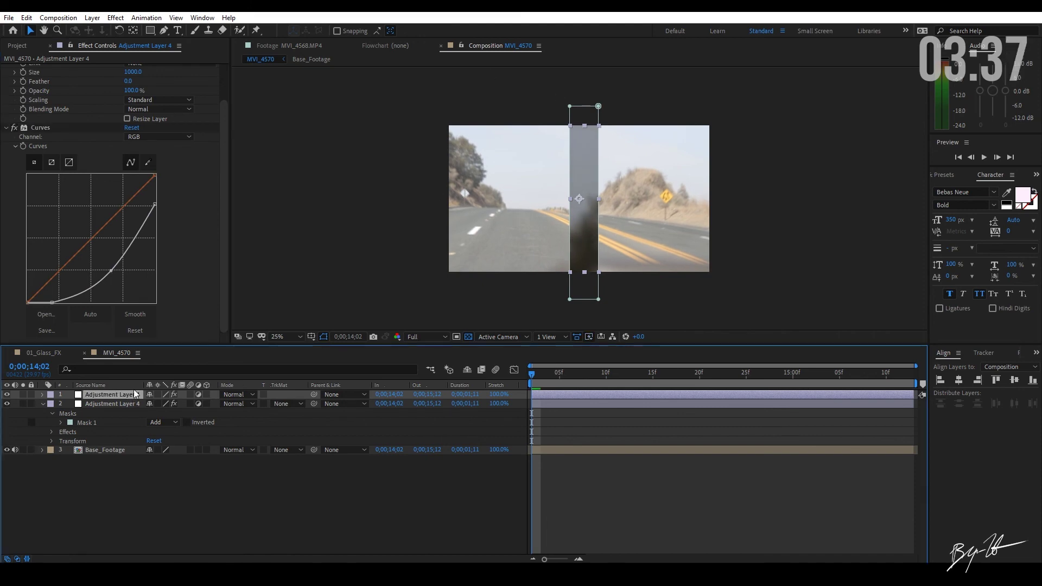